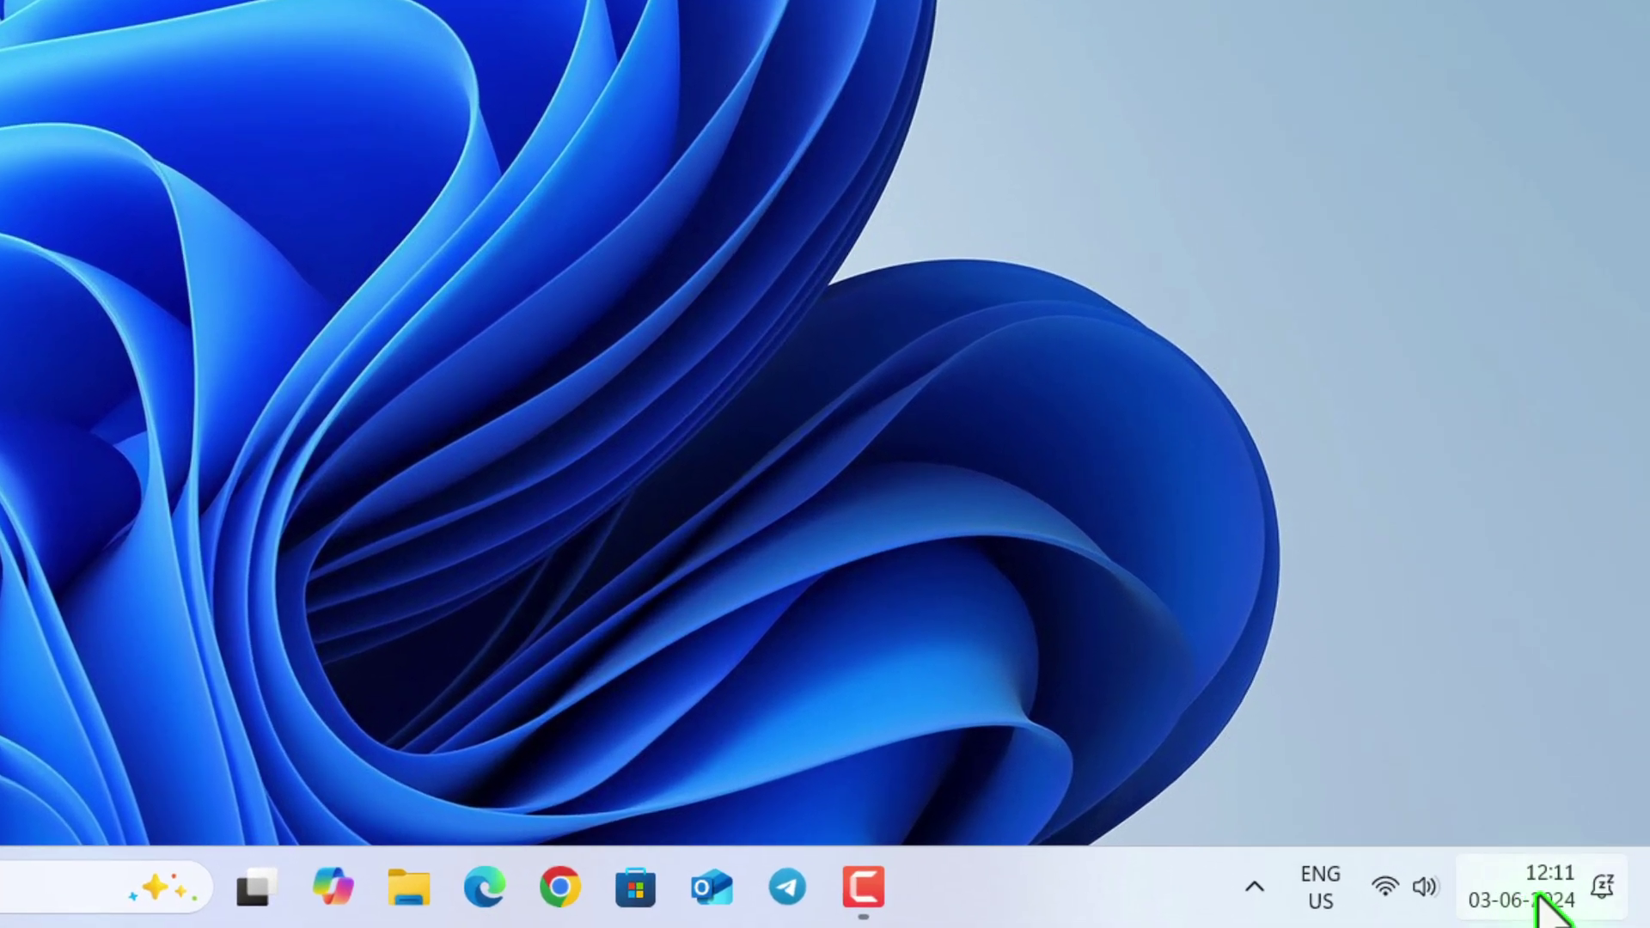
Turn on Set time automatically in Date & time so the clock shows 22:12, 05 June 2025
{"action": "right_click", "coordinate": [1537, 899]}
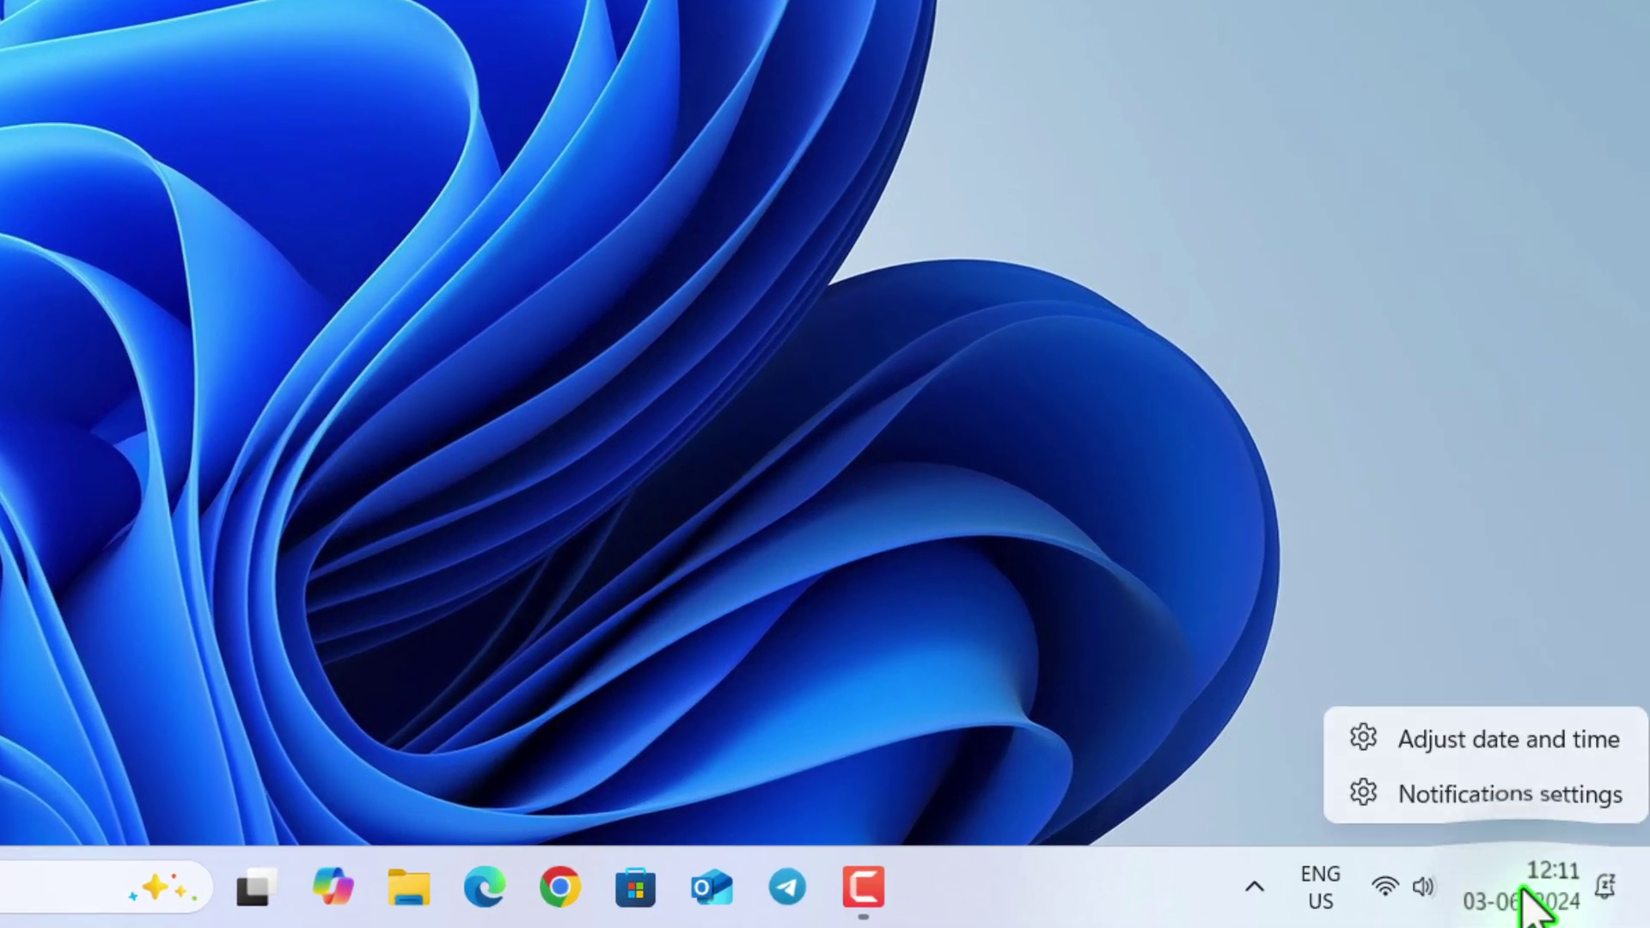
{"action": "left_click", "coordinate": [1529, 744]}
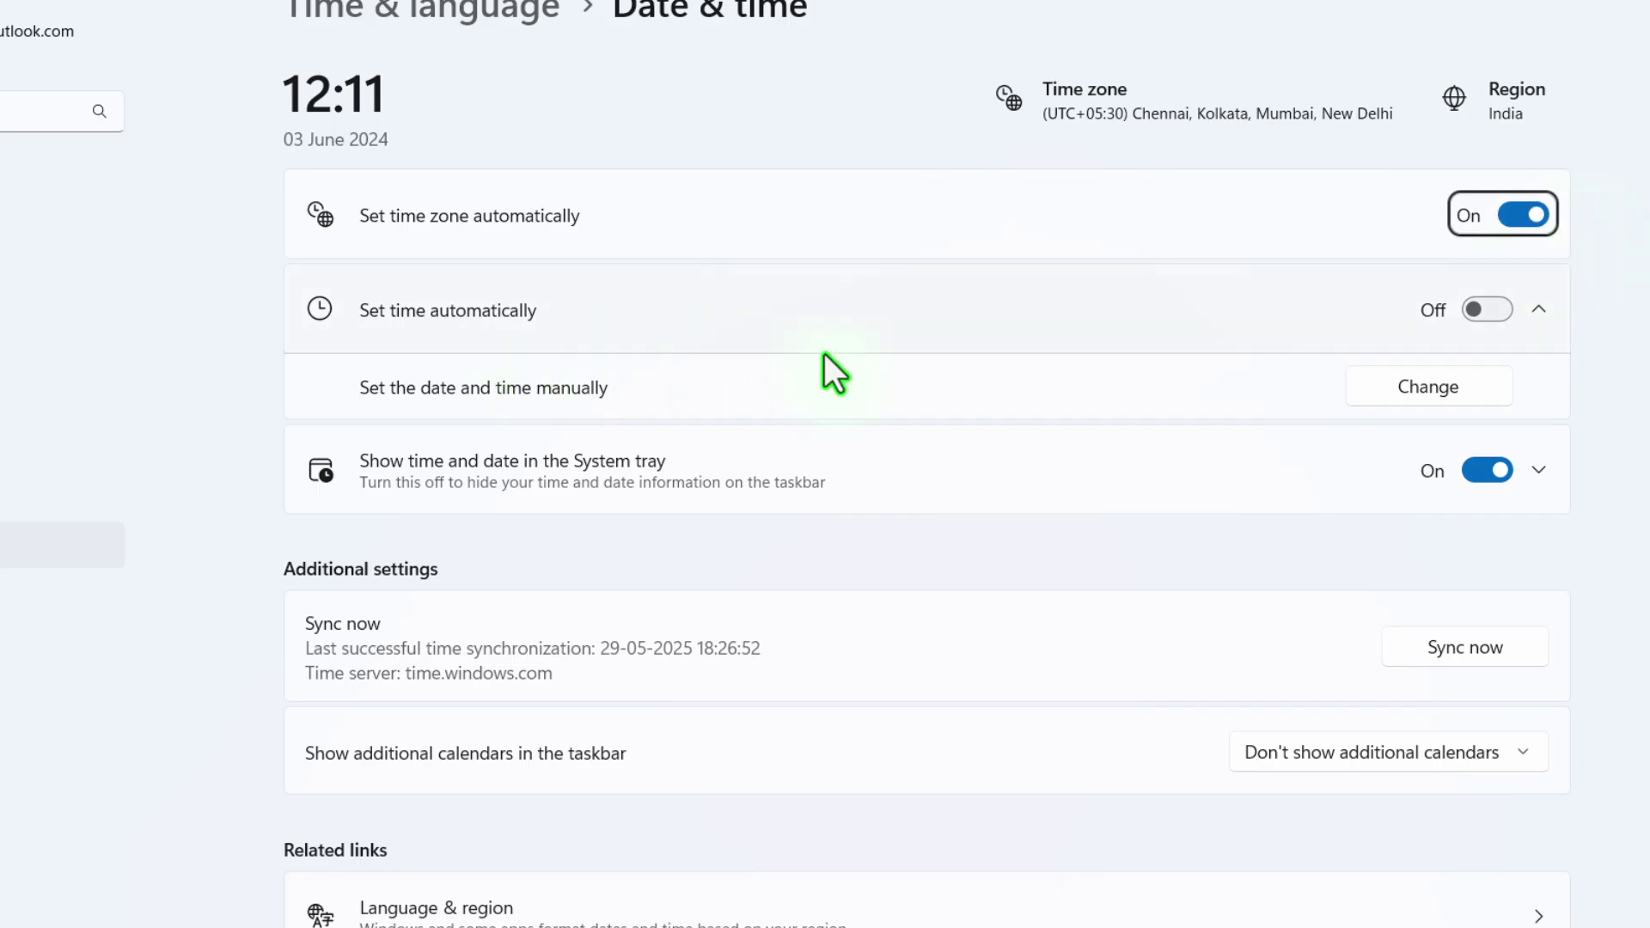
{"action": "left_click", "coordinate": [1482, 310]}
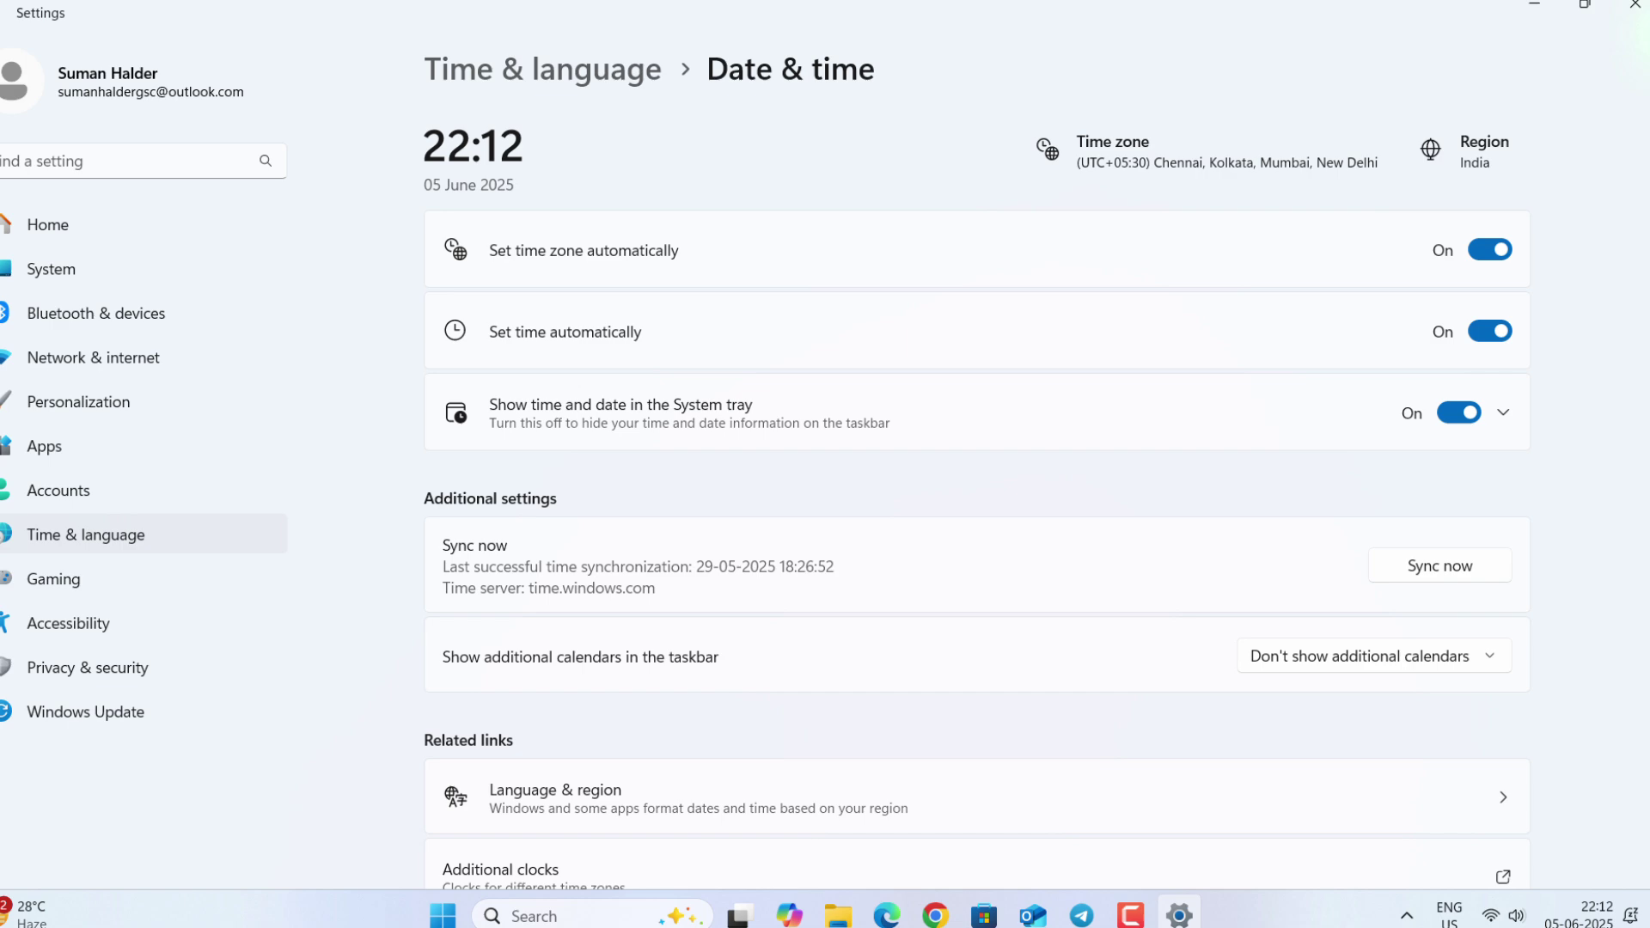
Launch Chrome and go to Settings > Privacy and security > Security
{"action": "left_click", "coordinate": [1644, 15]}
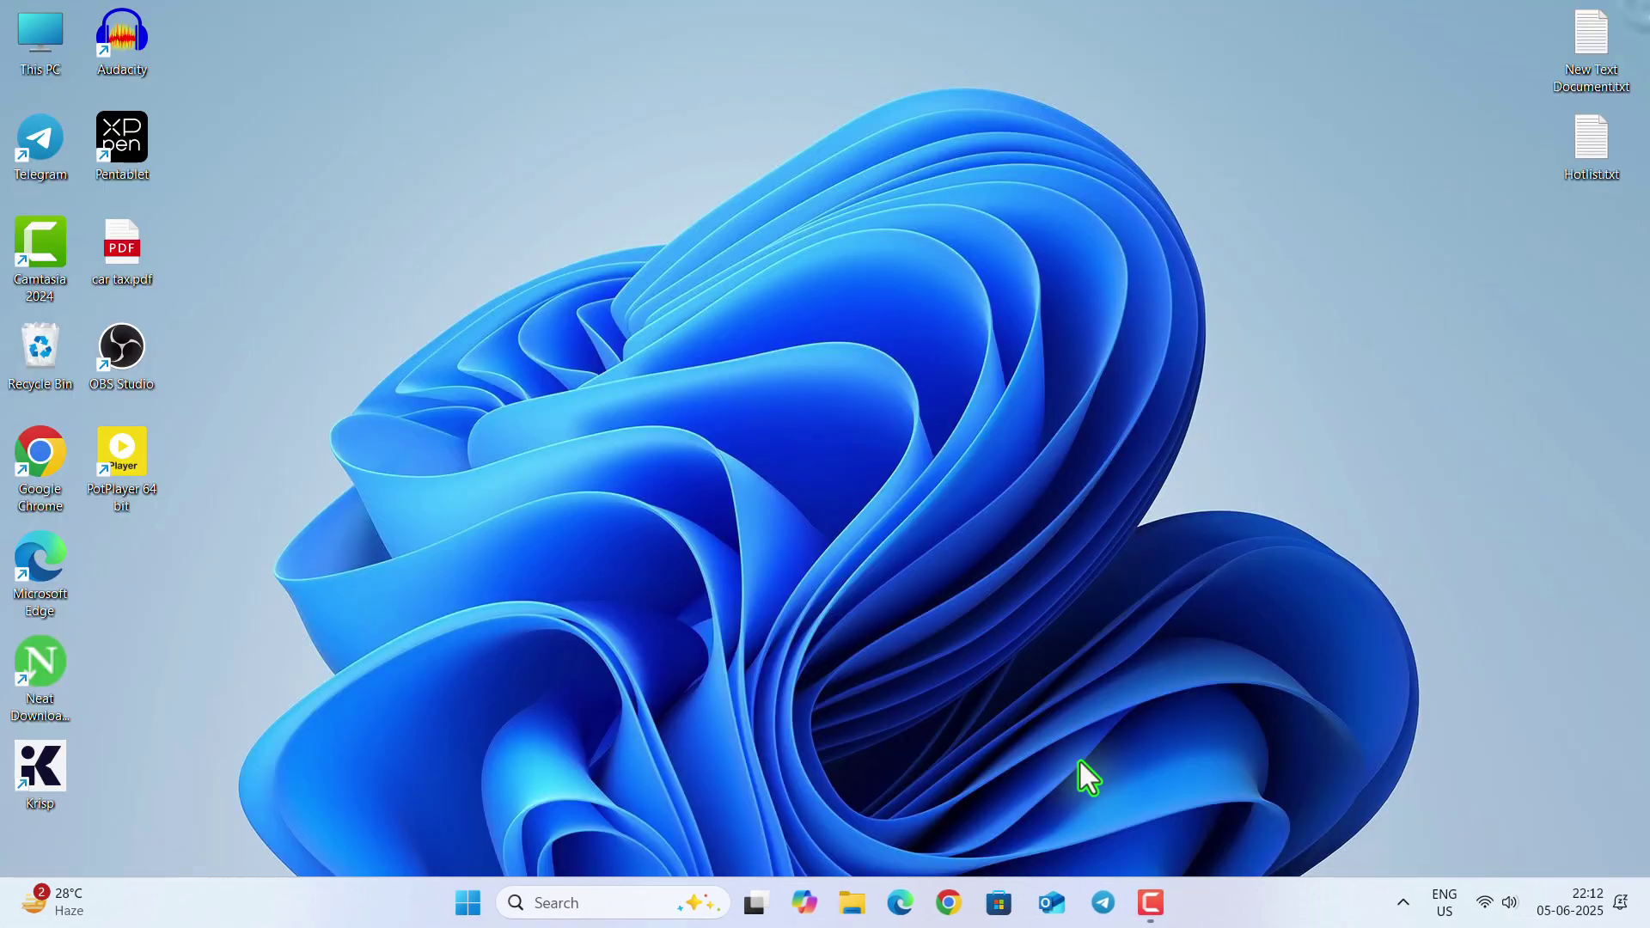
{"action": "left_click", "coordinate": [969, 894]}
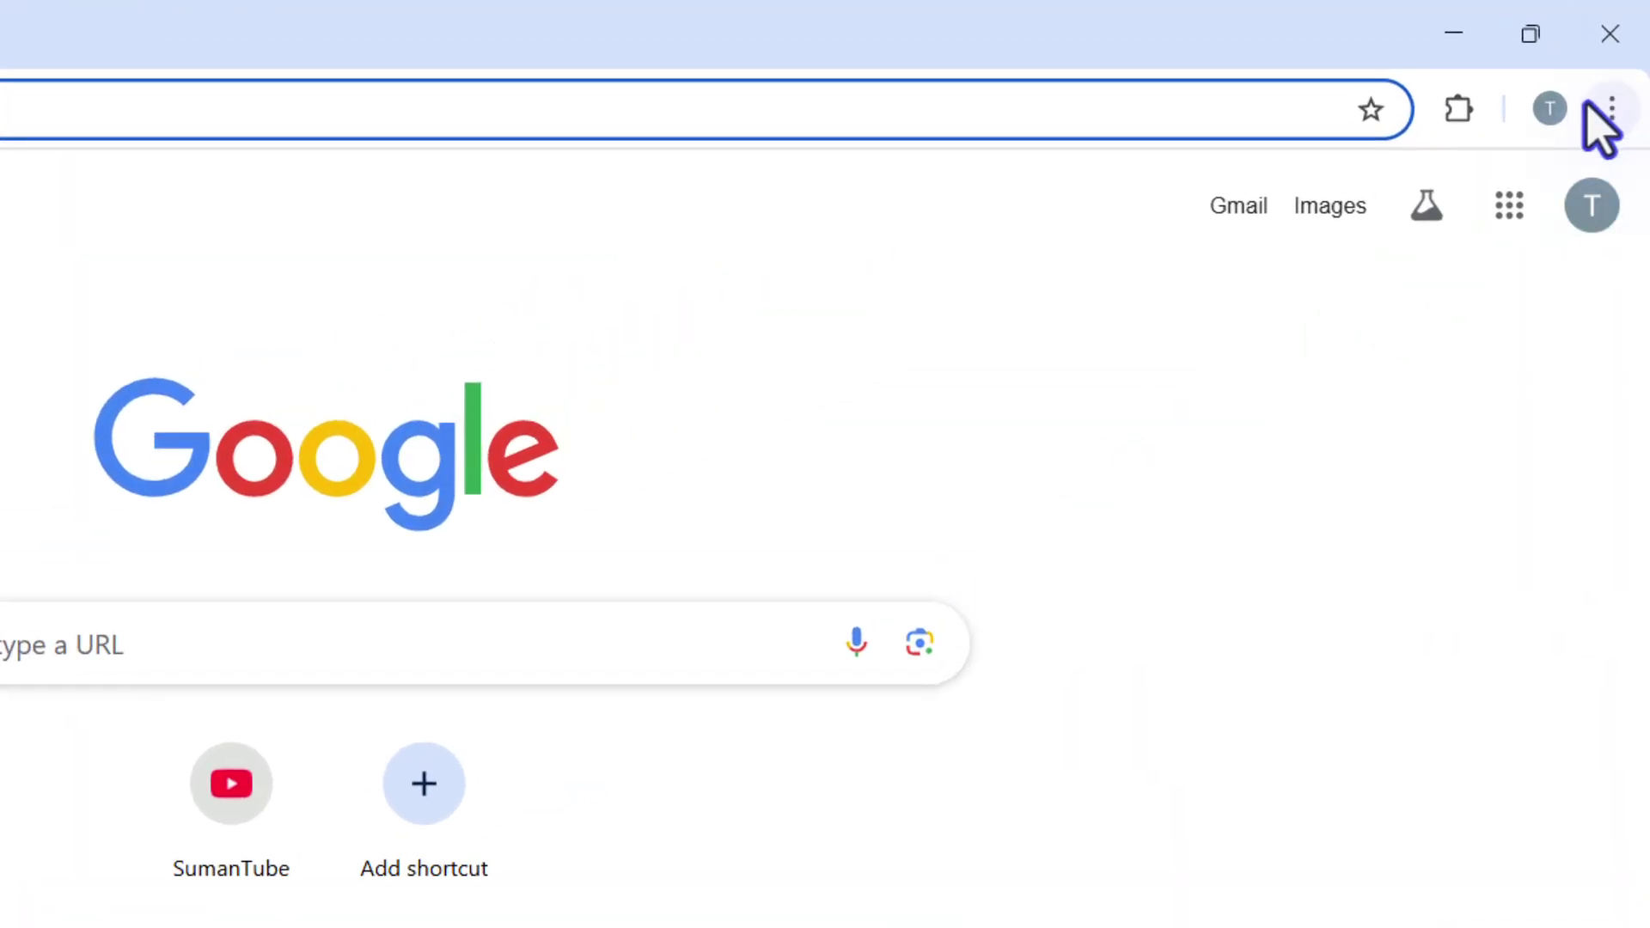
{"action": "left_click", "coordinate": [1611, 106]}
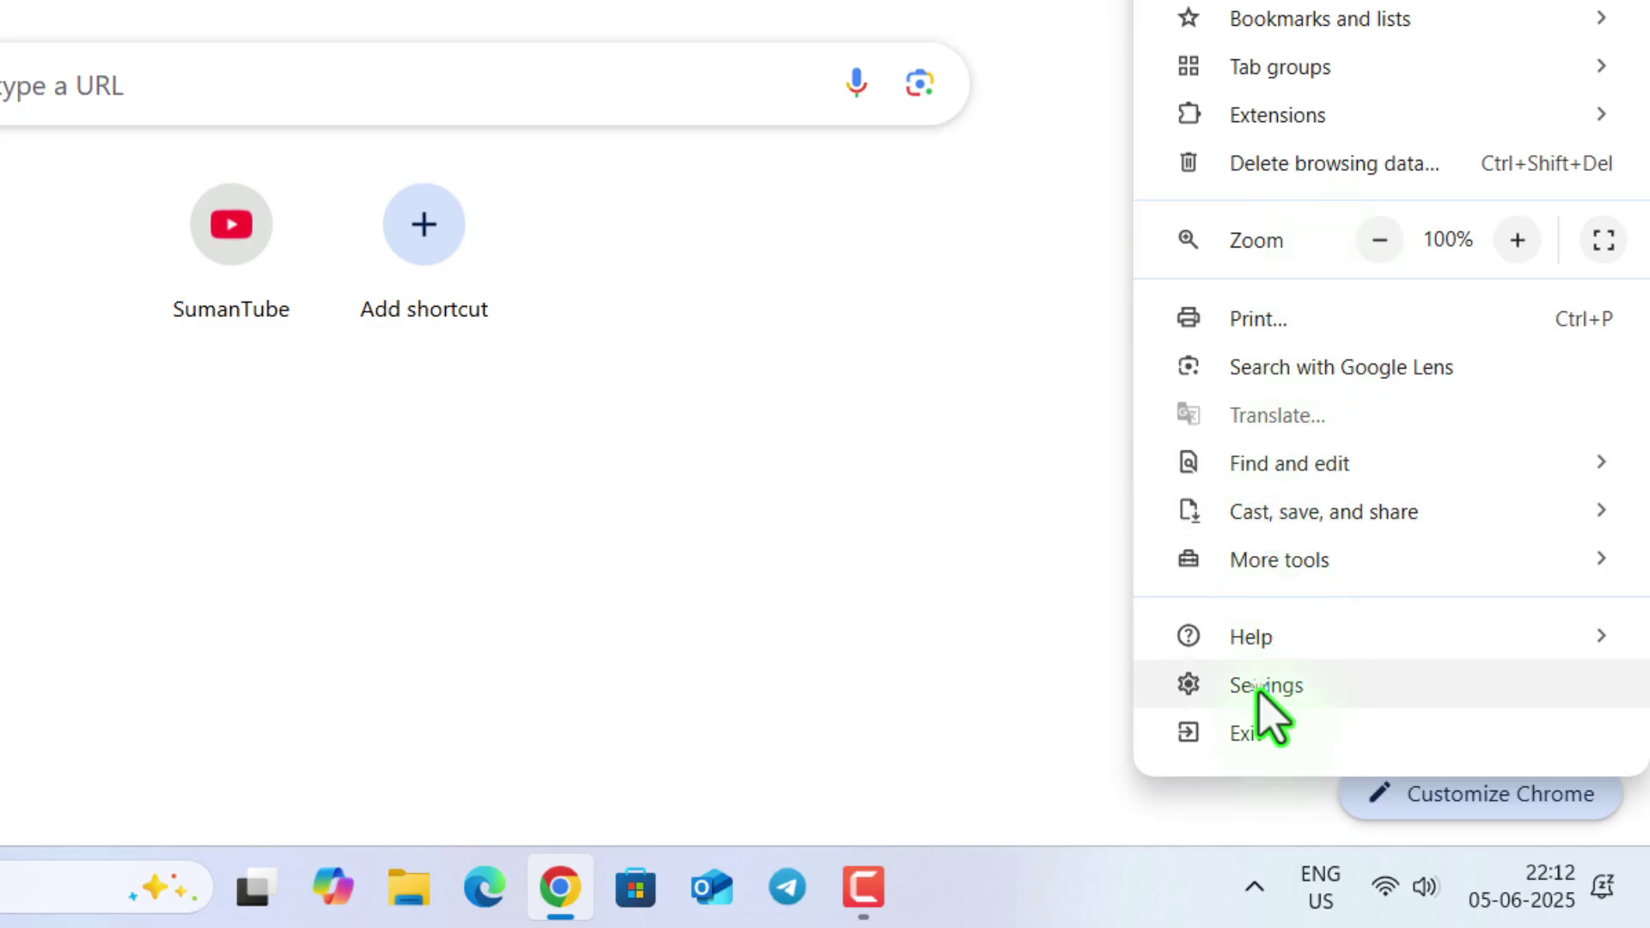
{"action": "left_click", "coordinate": [1263, 685]}
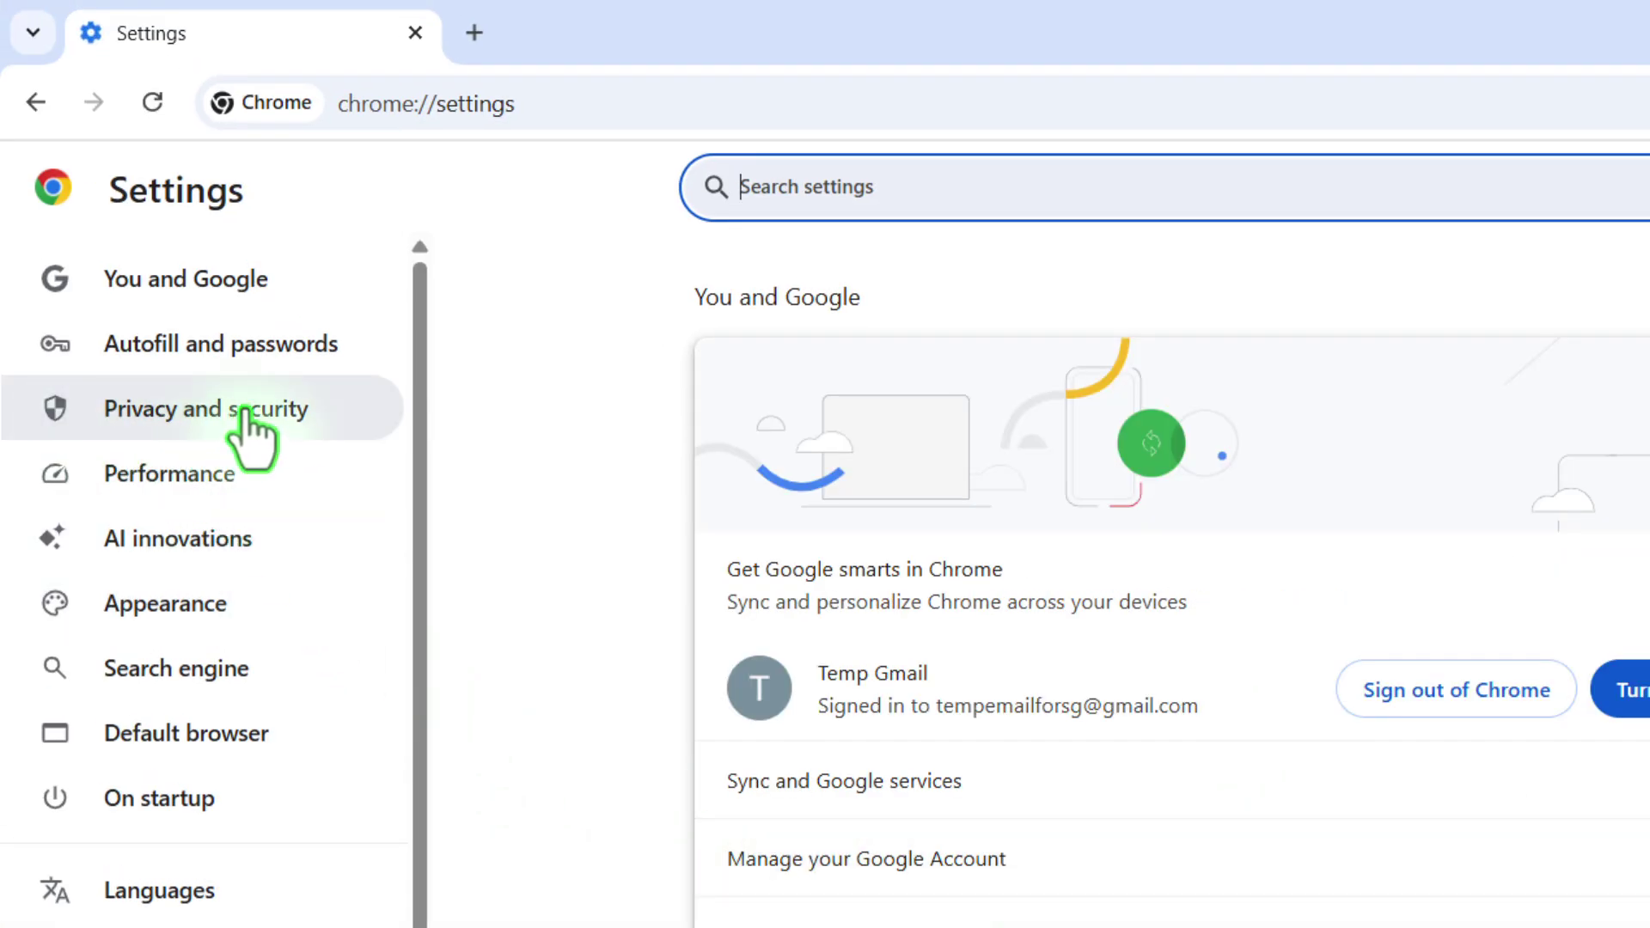
{"action": "left_click", "coordinate": [188, 416]}
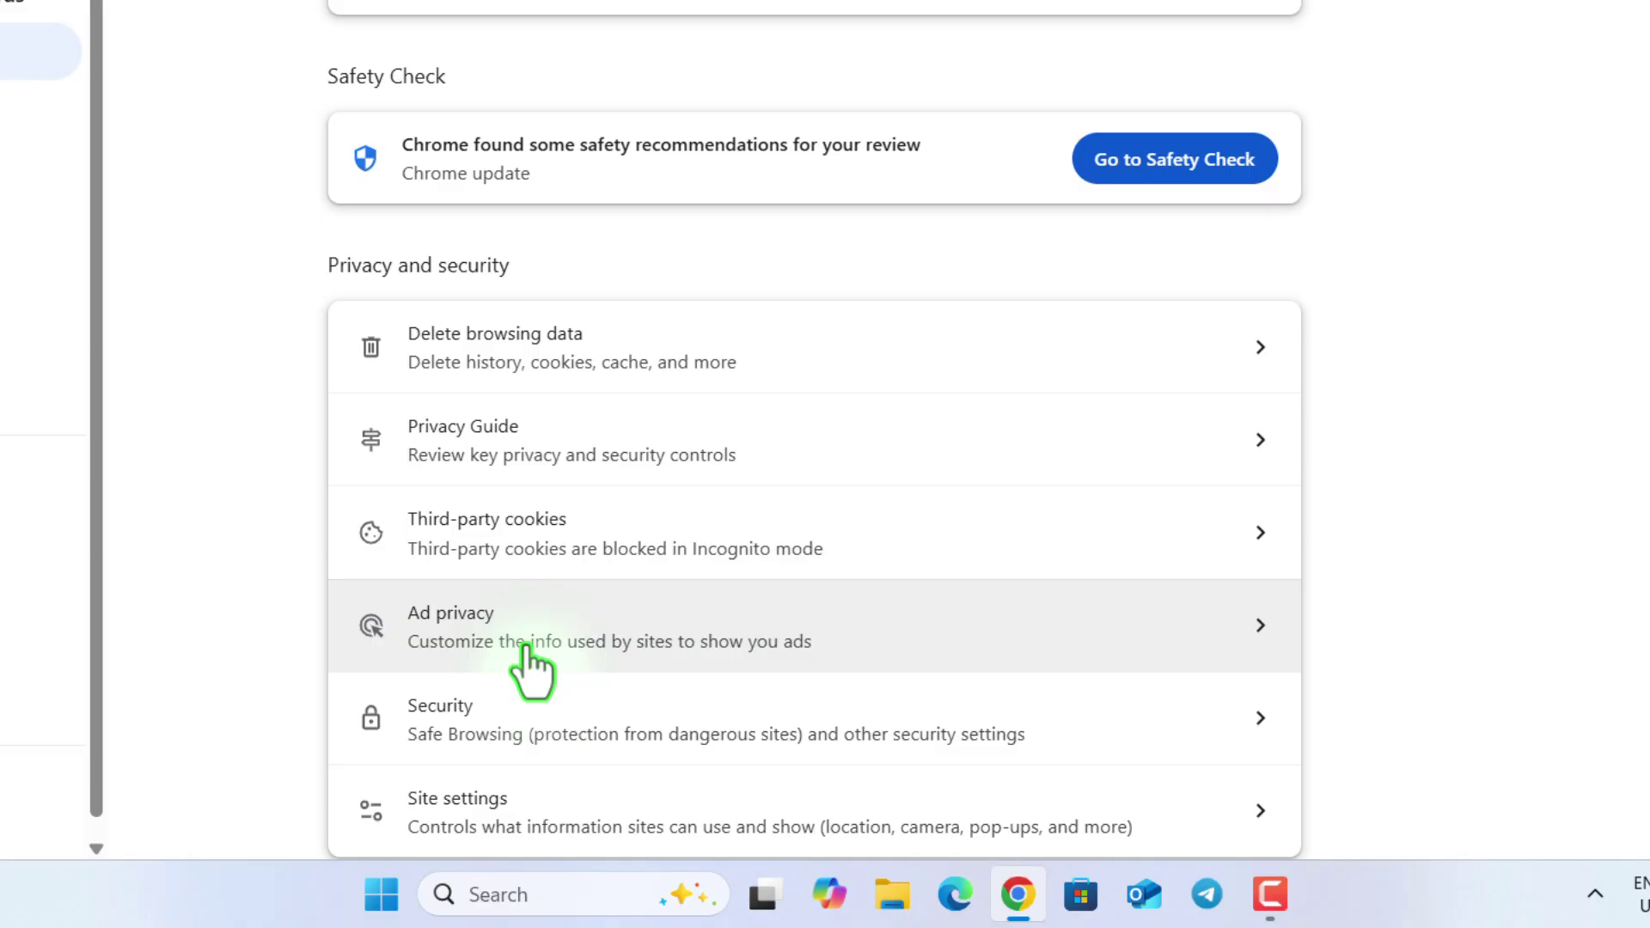
{"action": "left_click", "coordinate": [508, 724]}
{"action": "scroll", "coordinate": [969, 477], "scroll_direction": "down", "scroll_amount": 3}
{"action": "scroll", "coordinate": [969, 477], "scroll_direction": "down", "scroll_amount": 3}
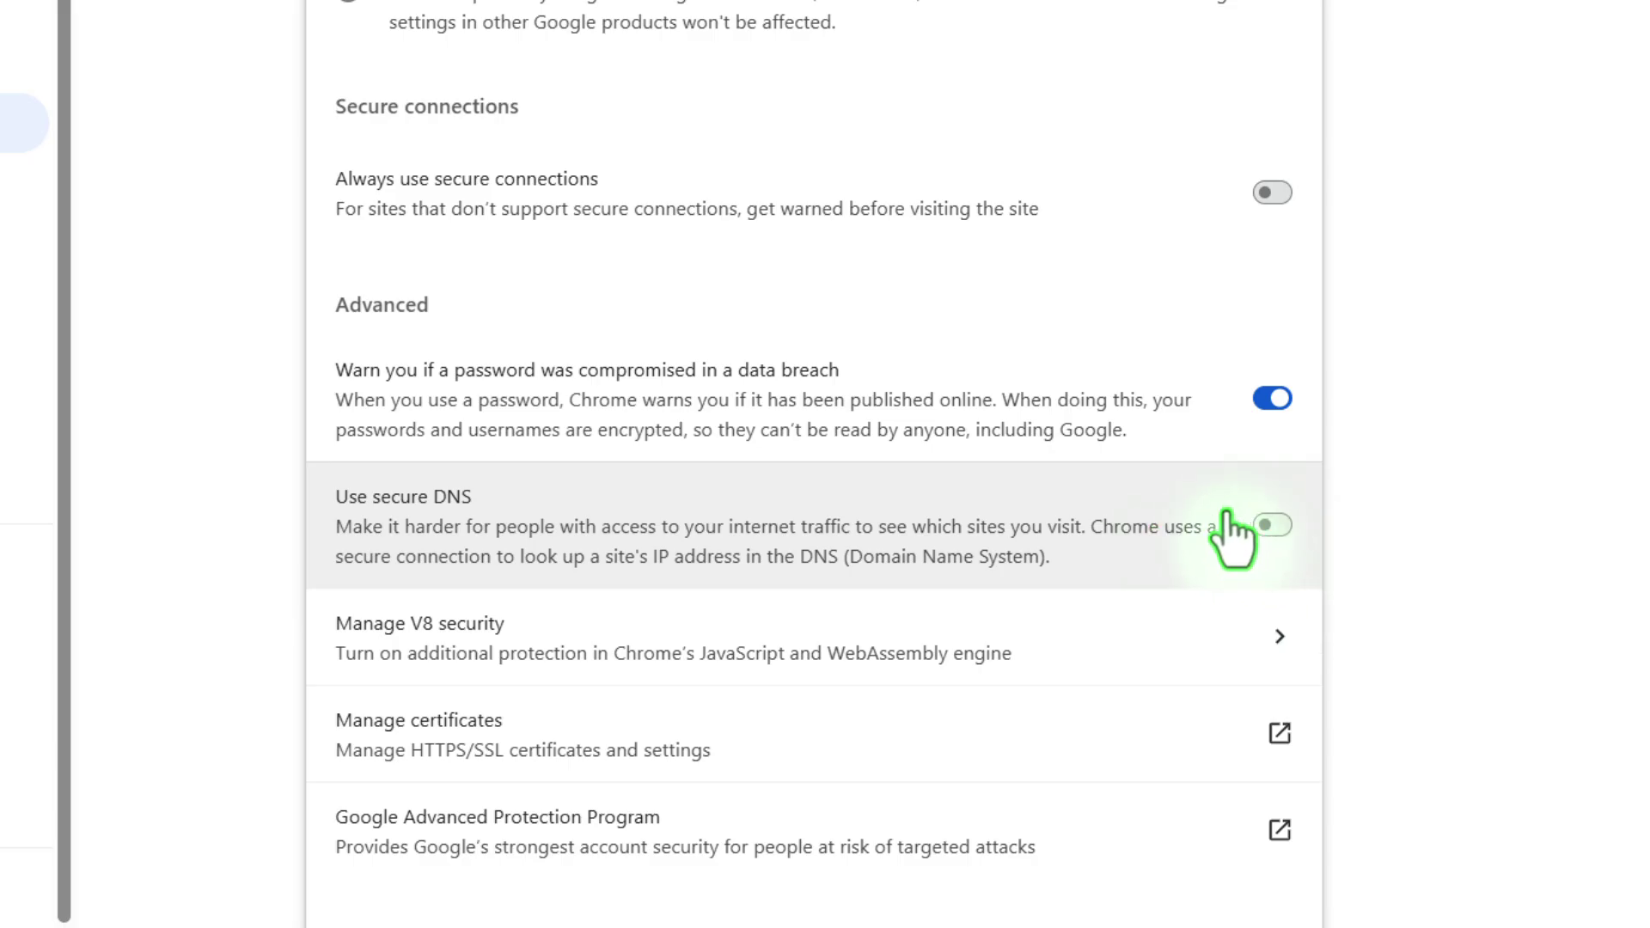
Turn on Use secure DNS and choose OpenDNS as the DNS provider
{"action": "left_click", "coordinate": [1269, 526]}
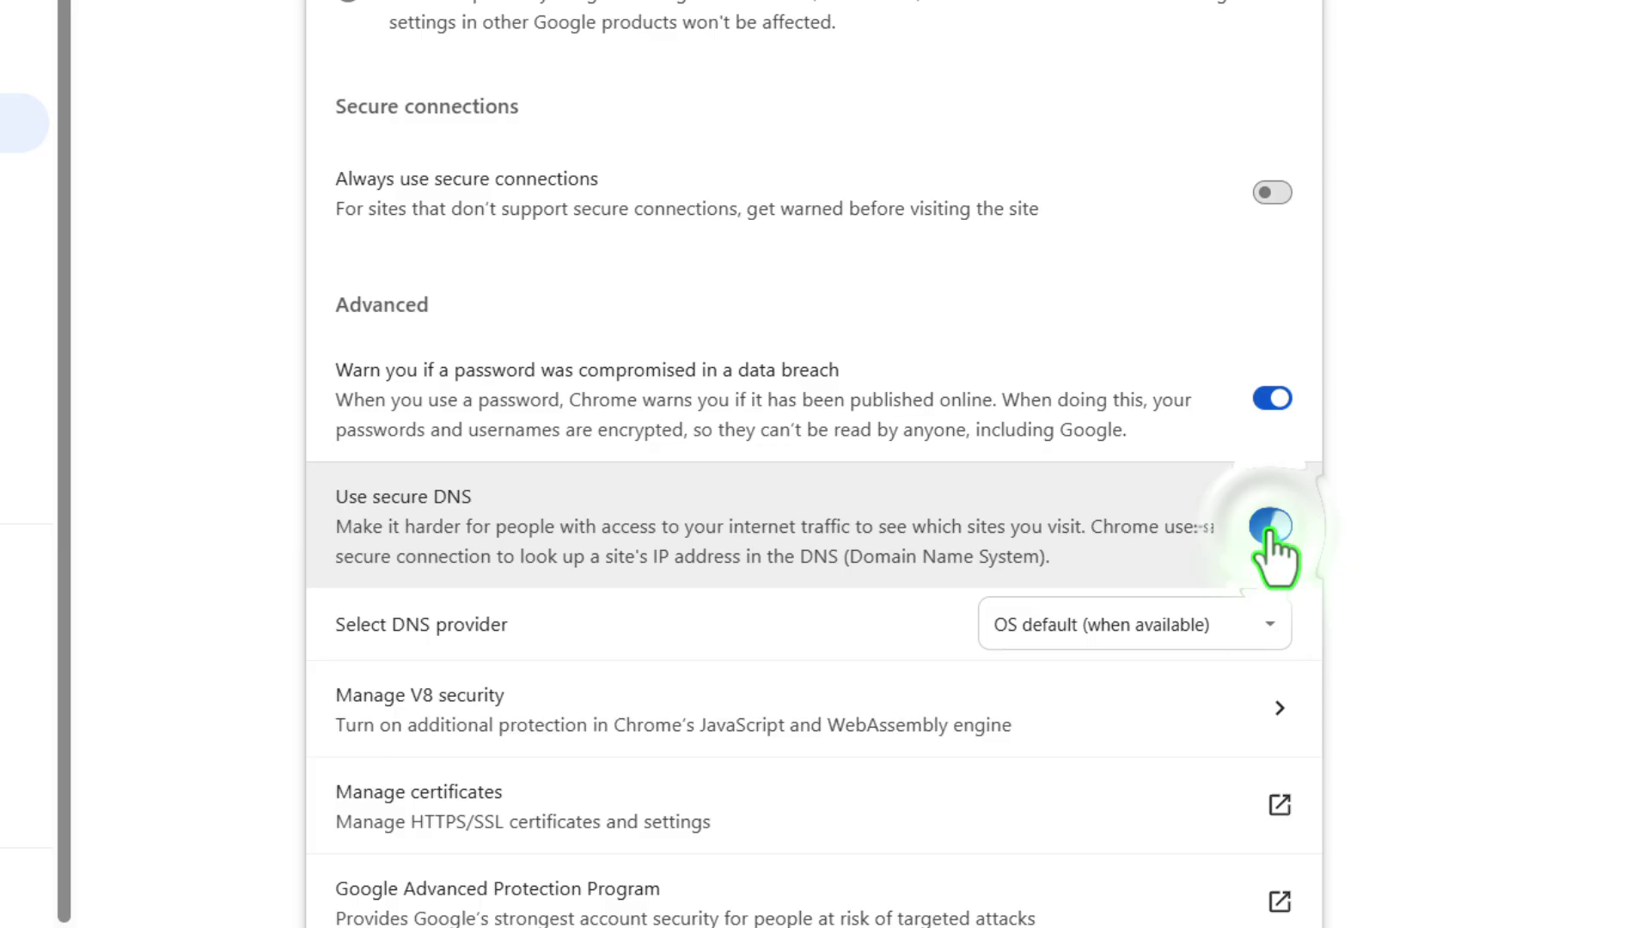
{"action": "left_click", "coordinate": [1066, 628]}
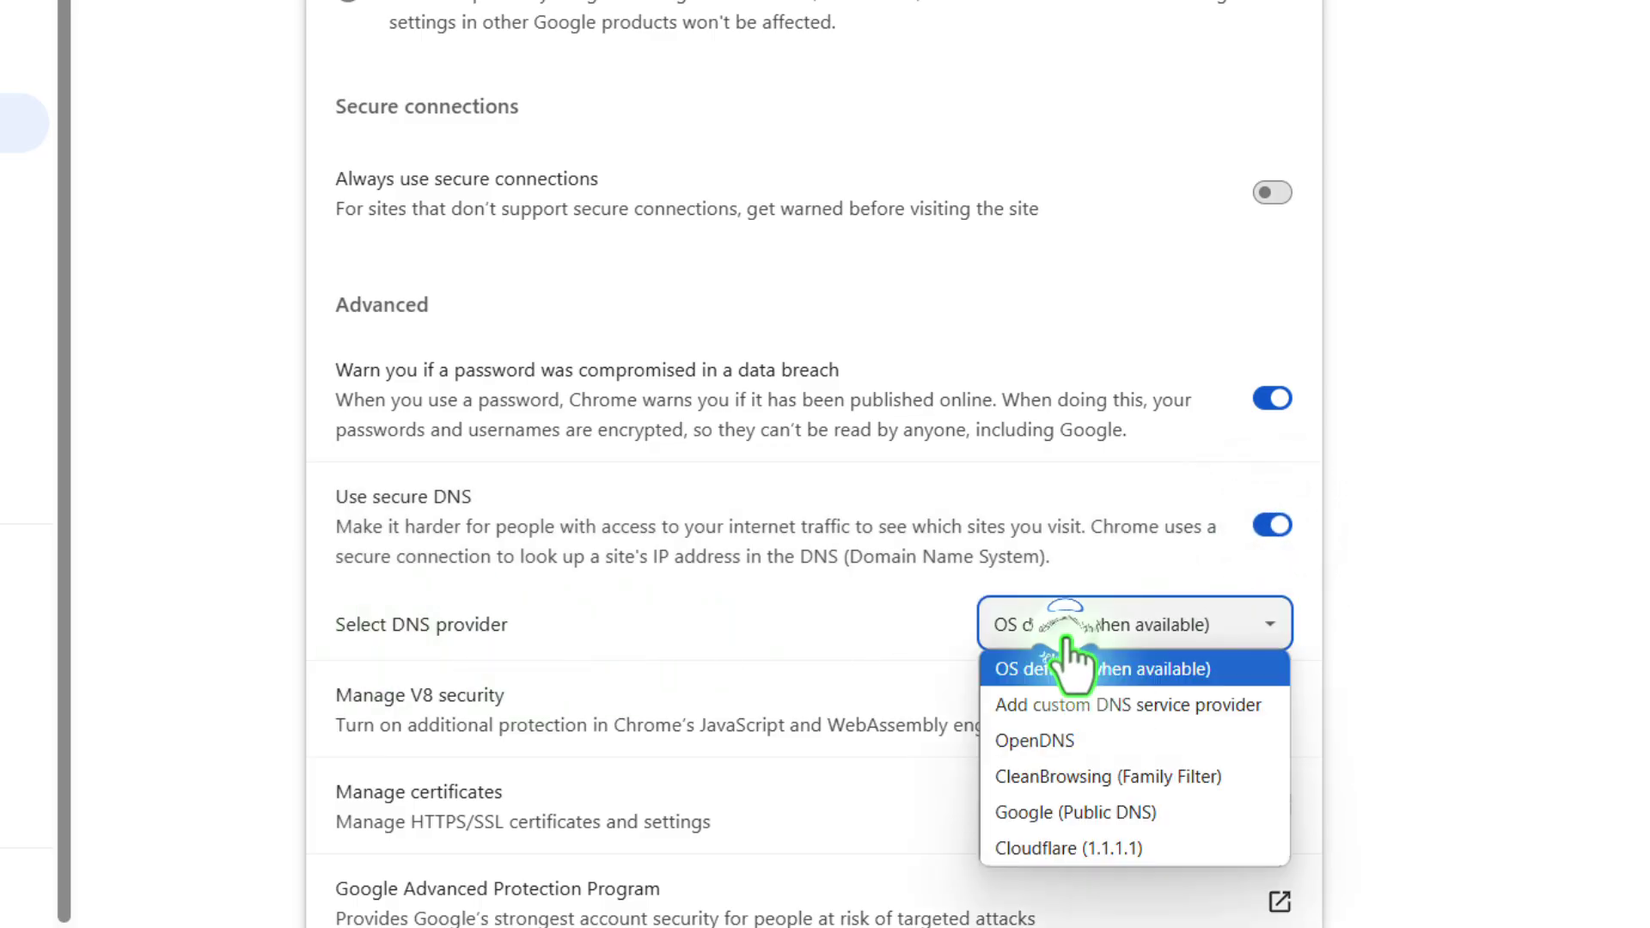
{"action": "left_click", "coordinate": [1065, 742]}
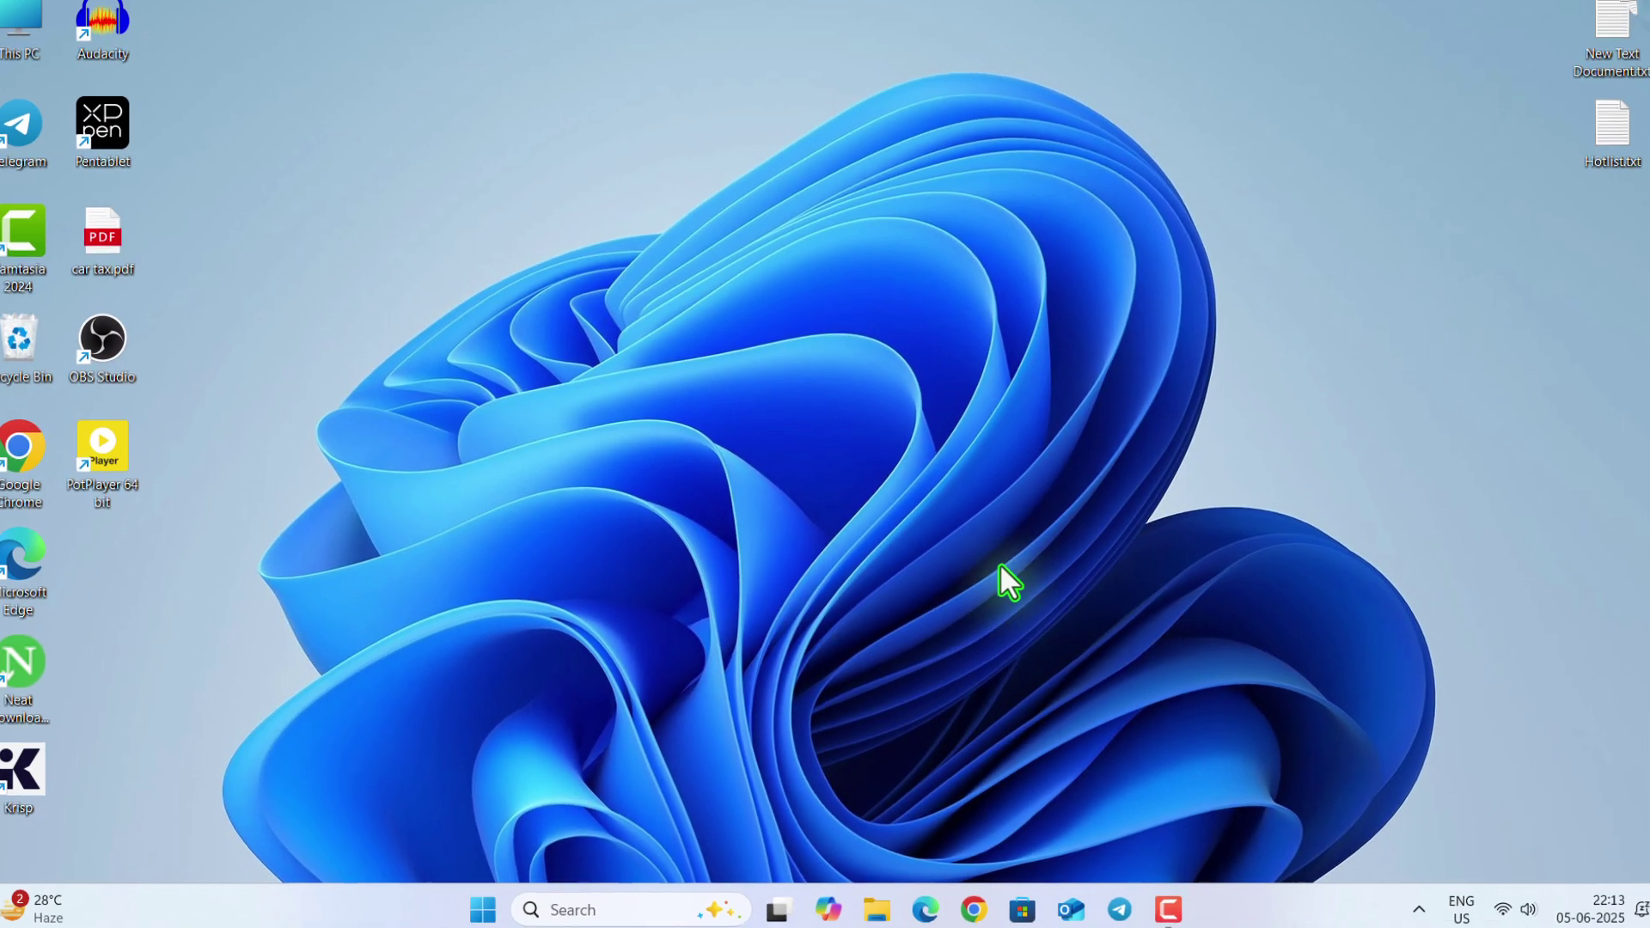
Launch Registry Editor from a 'regedit' search
{"action": "left_click", "coordinate": [628, 910]}
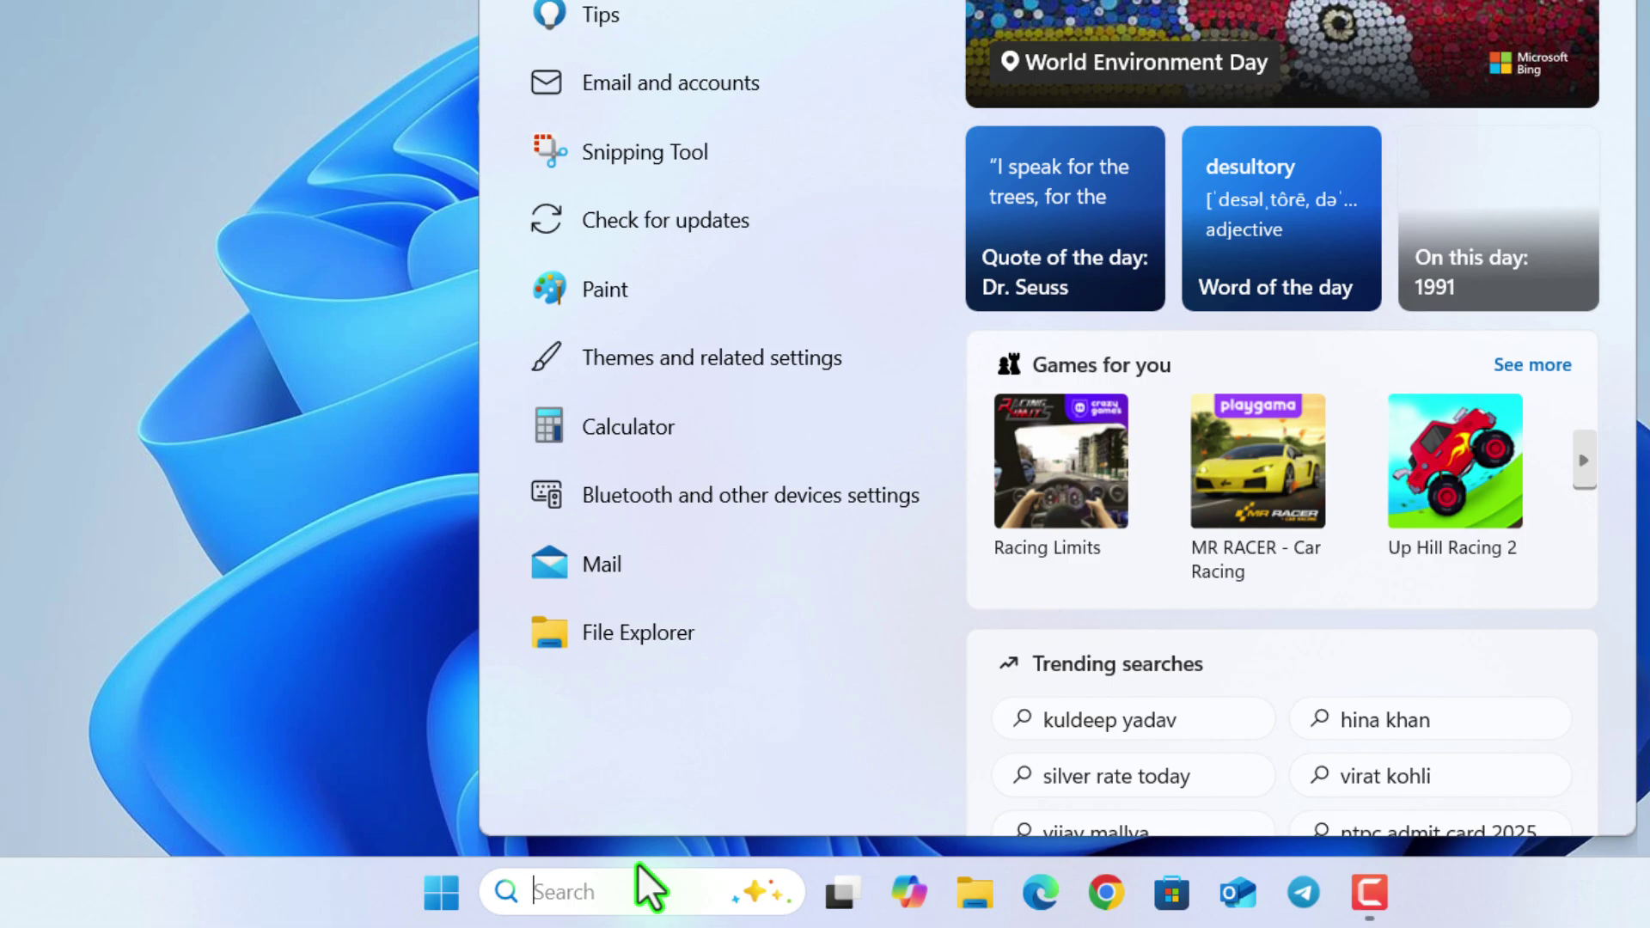
{"action": "type", "text": "rege"}
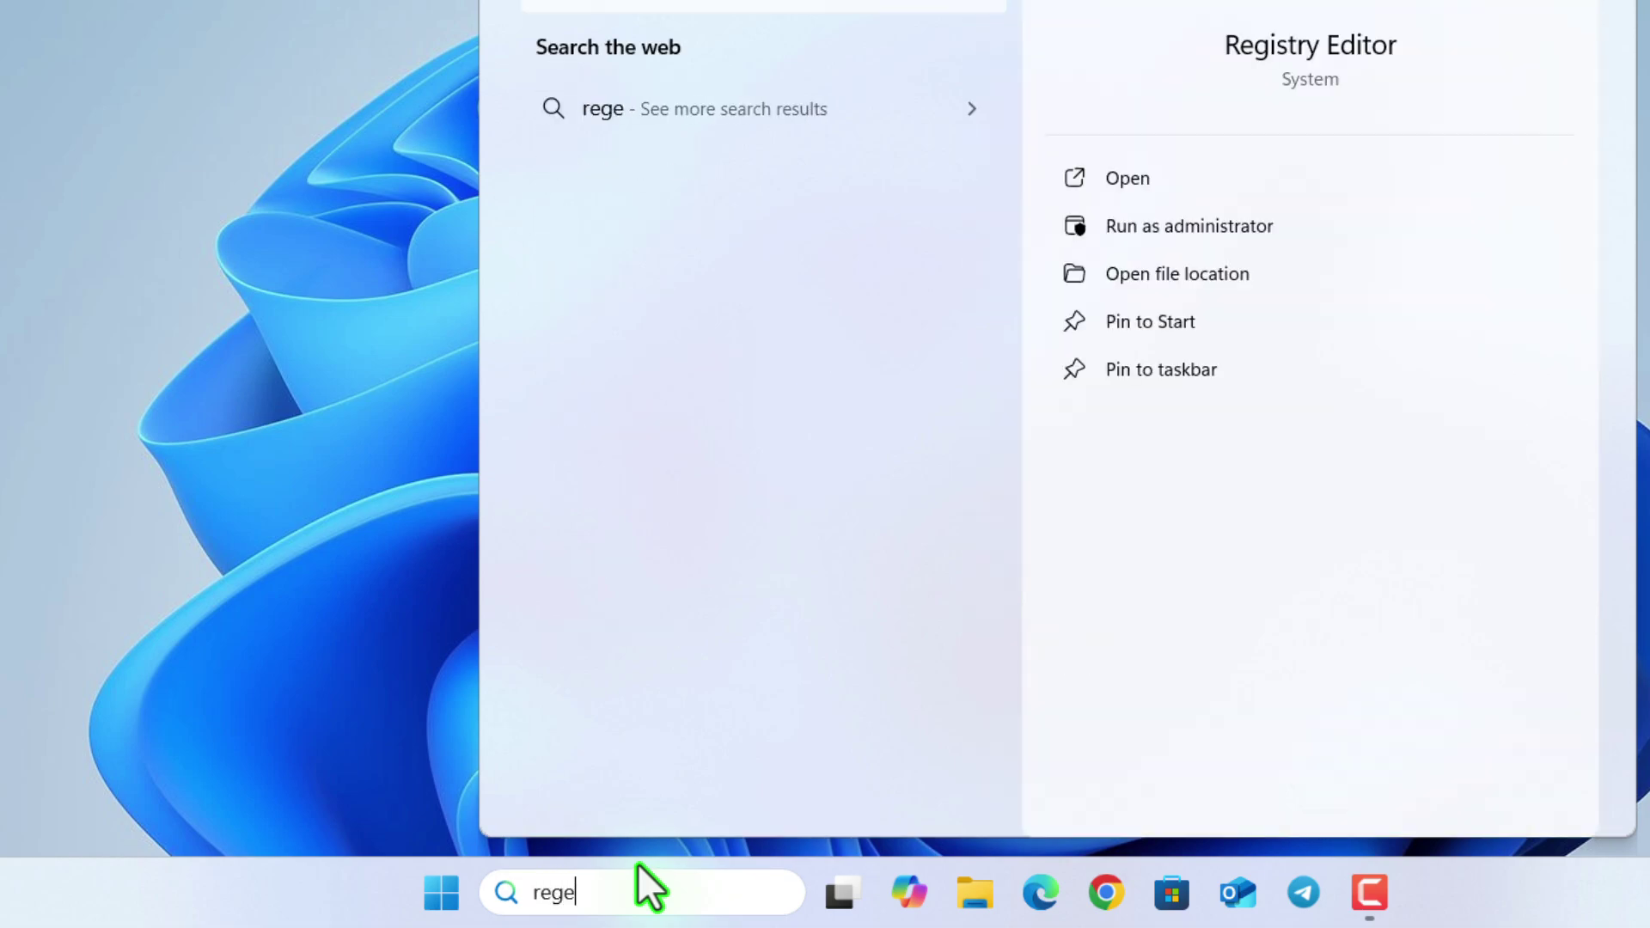
{"action": "type", "text": "dit"}
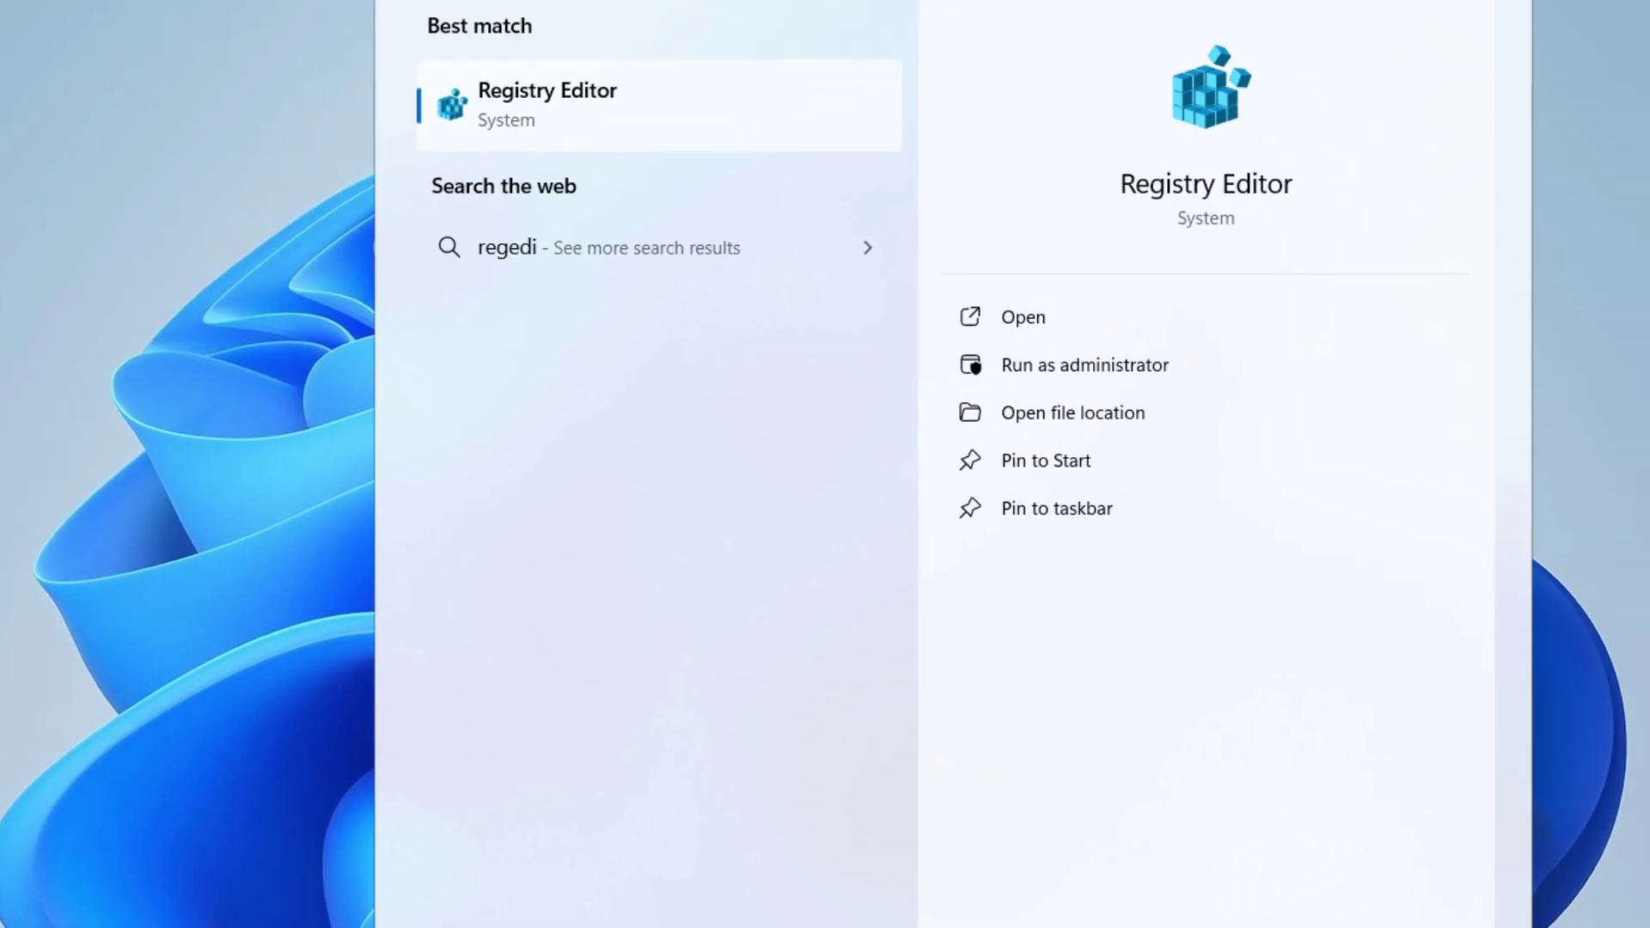
{"action": "left_click", "coordinate": [404, 335]}
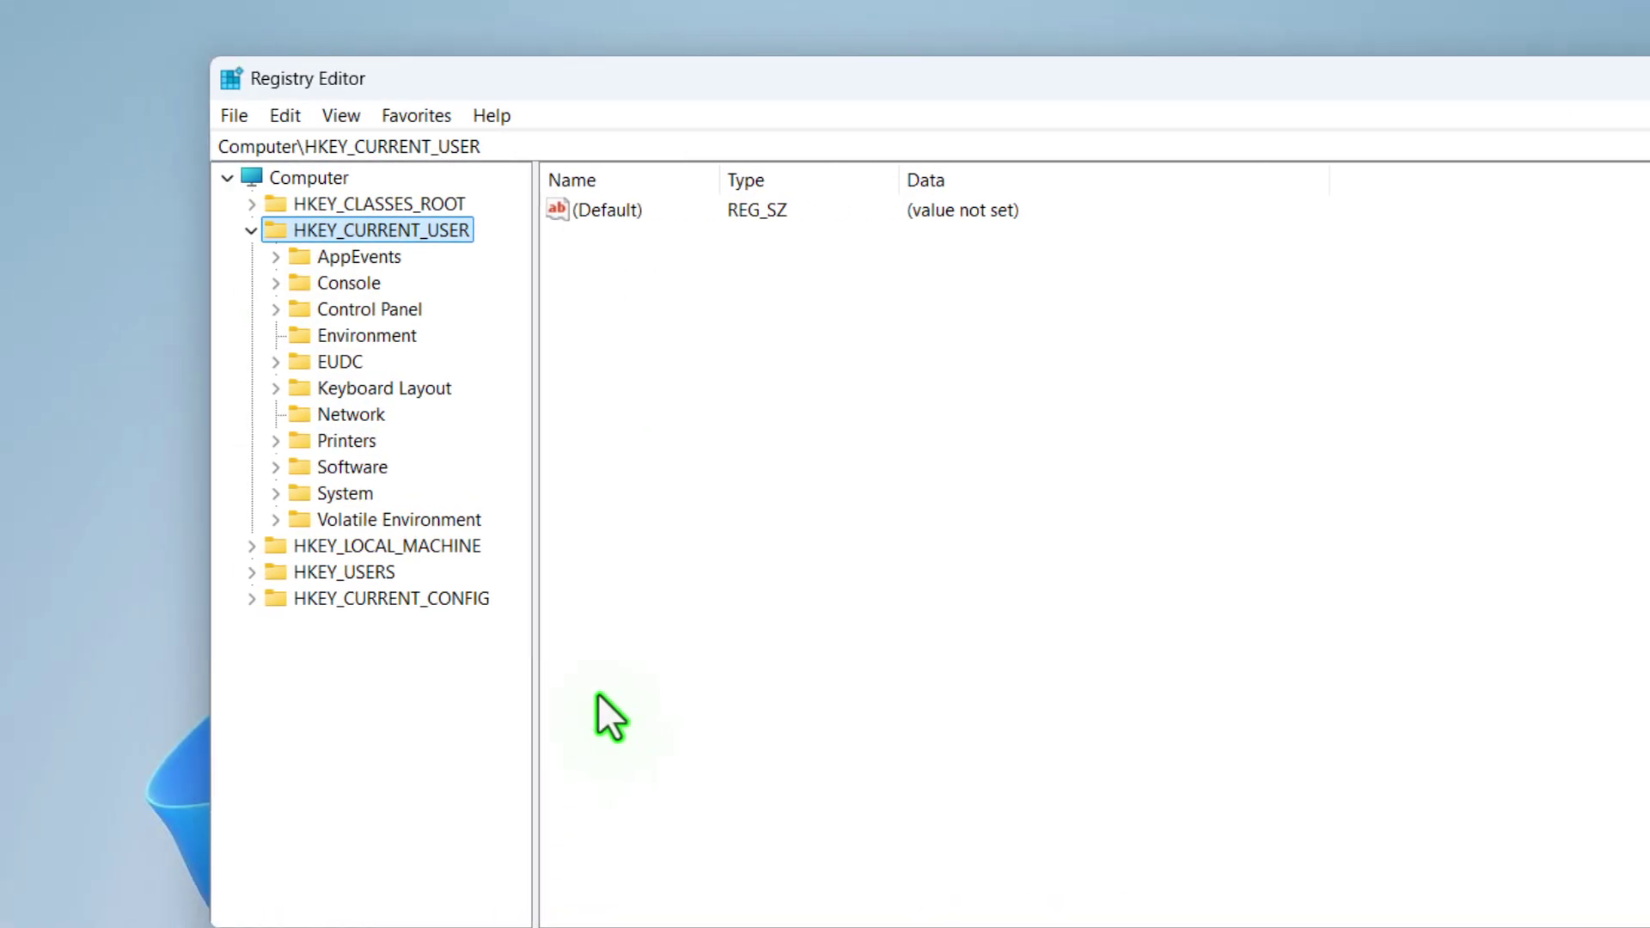
Delete the Google key under HKEY_CURRENT_USER\Software\Policies and confirm
{"action": "left_click", "coordinate": [272, 231]}
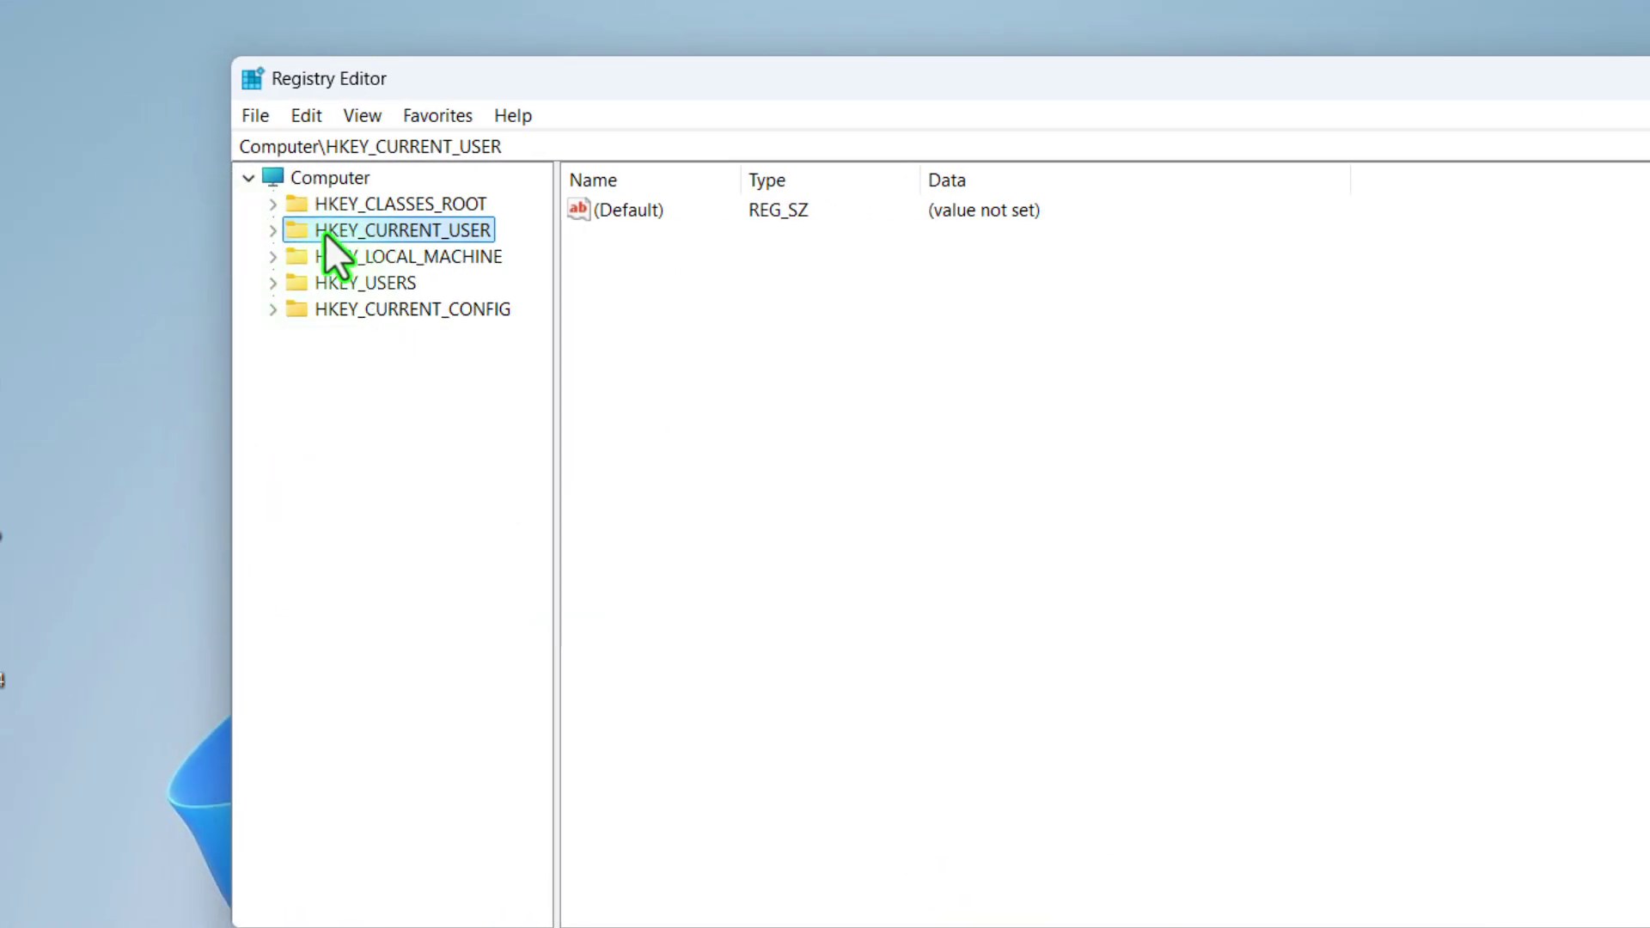
{"action": "left_click", "coordinate": [275, 230]}
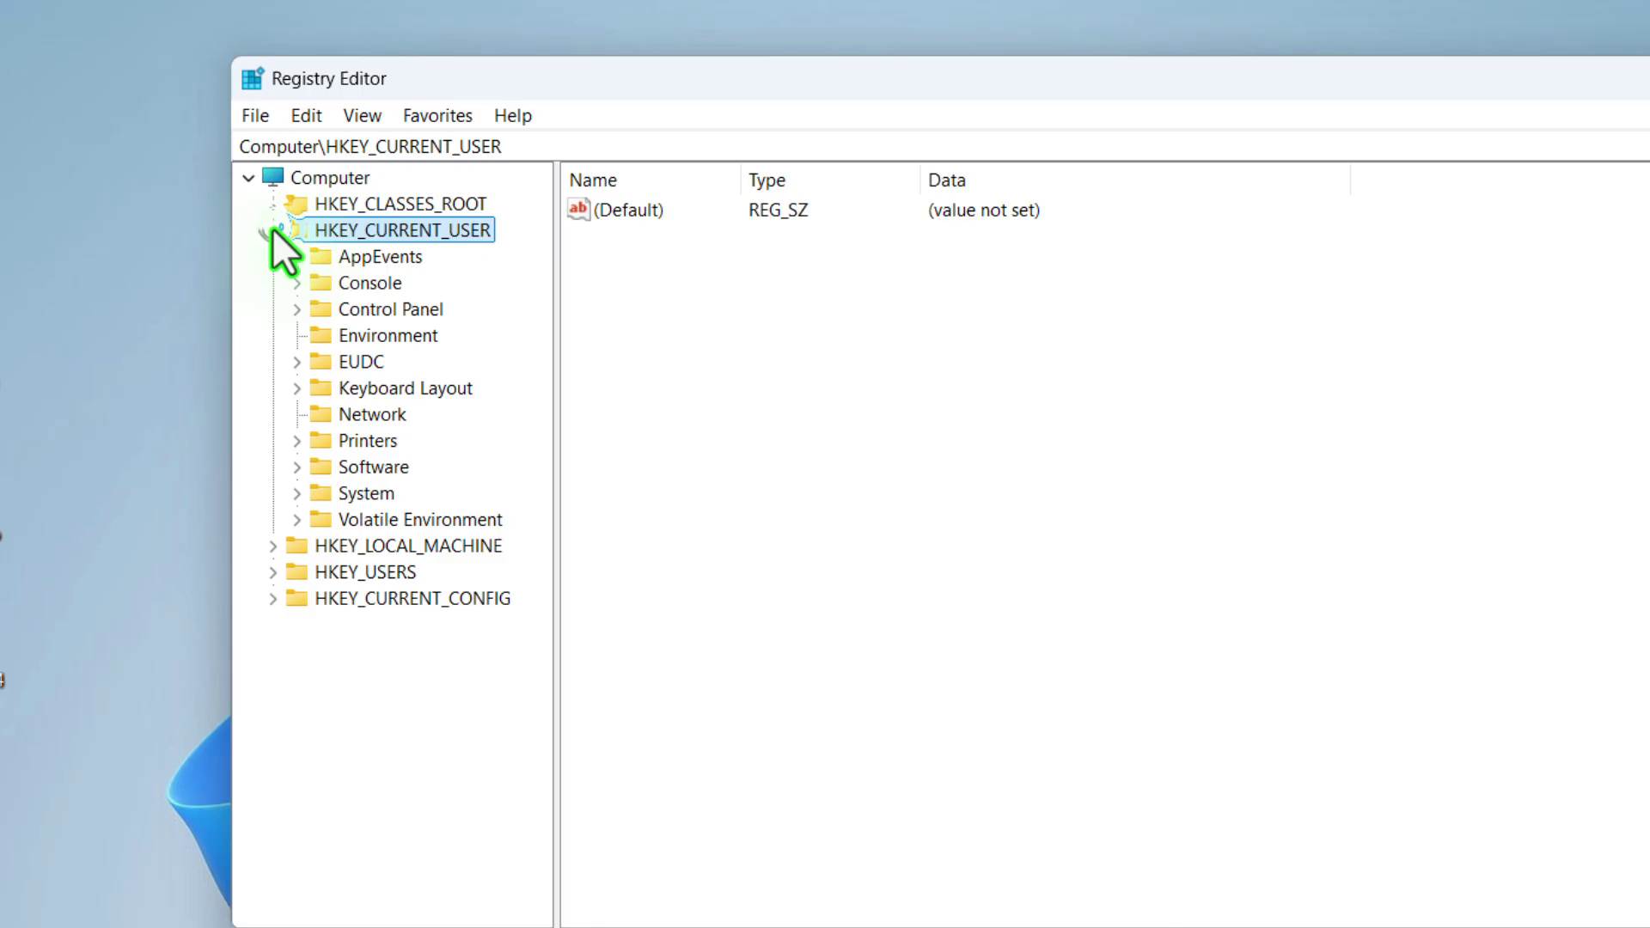
{"action": "left_click", "coordinate": [295, 465]}
{"action": "scroll", "coordinate": [339, 563], "scroll_direction": "down", "scroll_amount": 2}
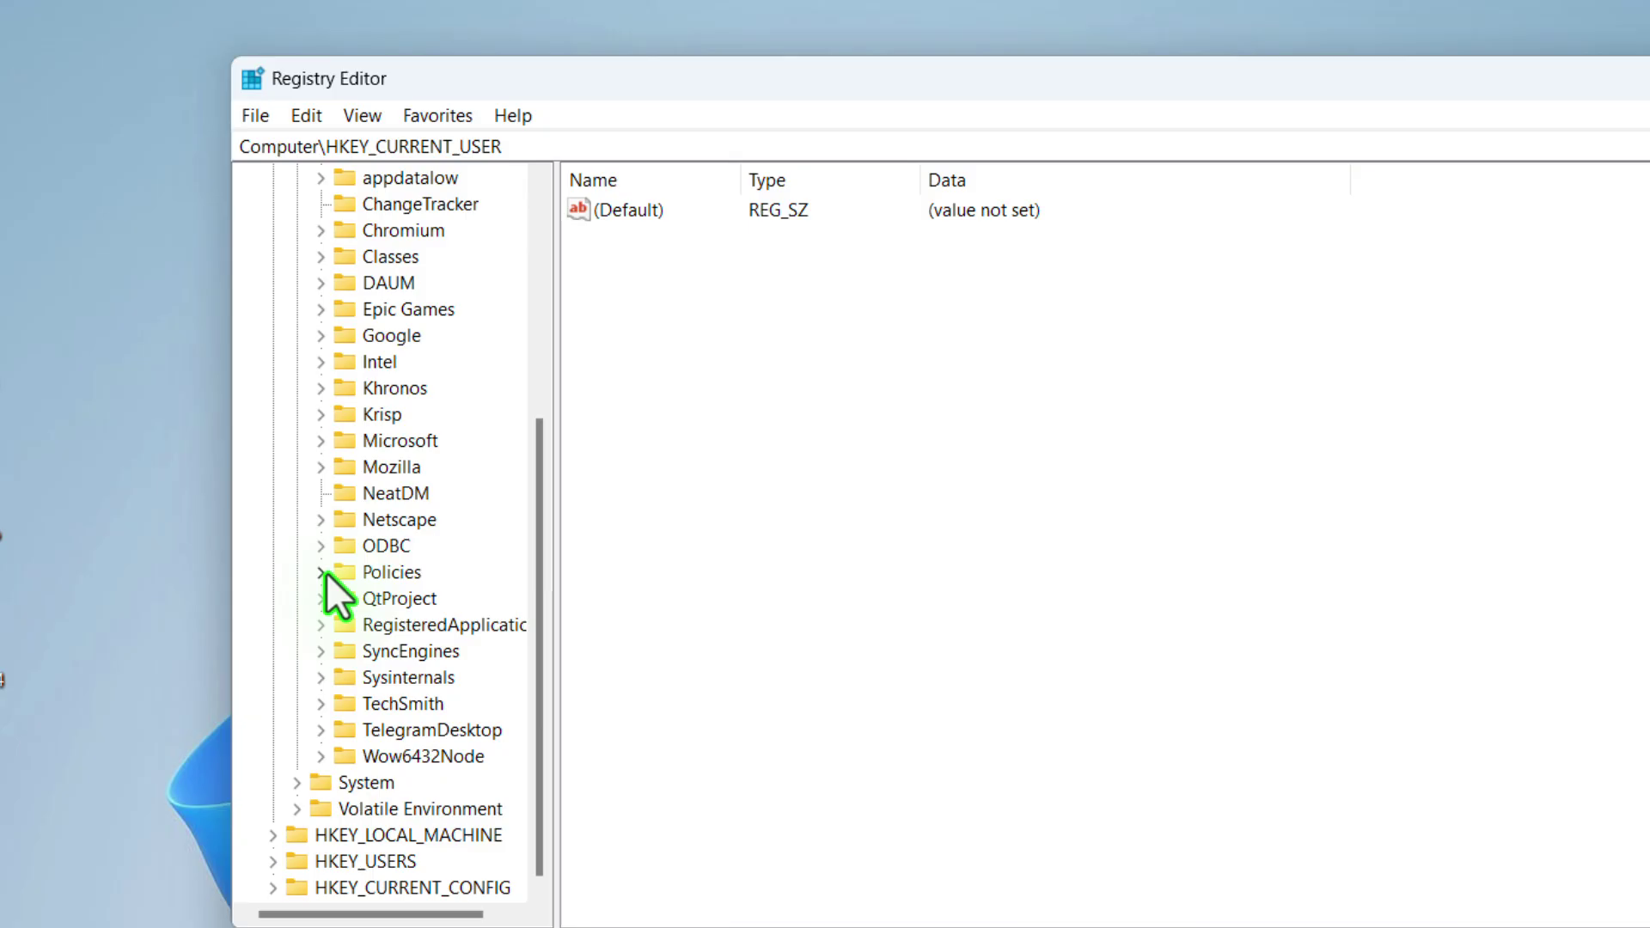
{"action": "left_click", "coordinate": [325, 572]}
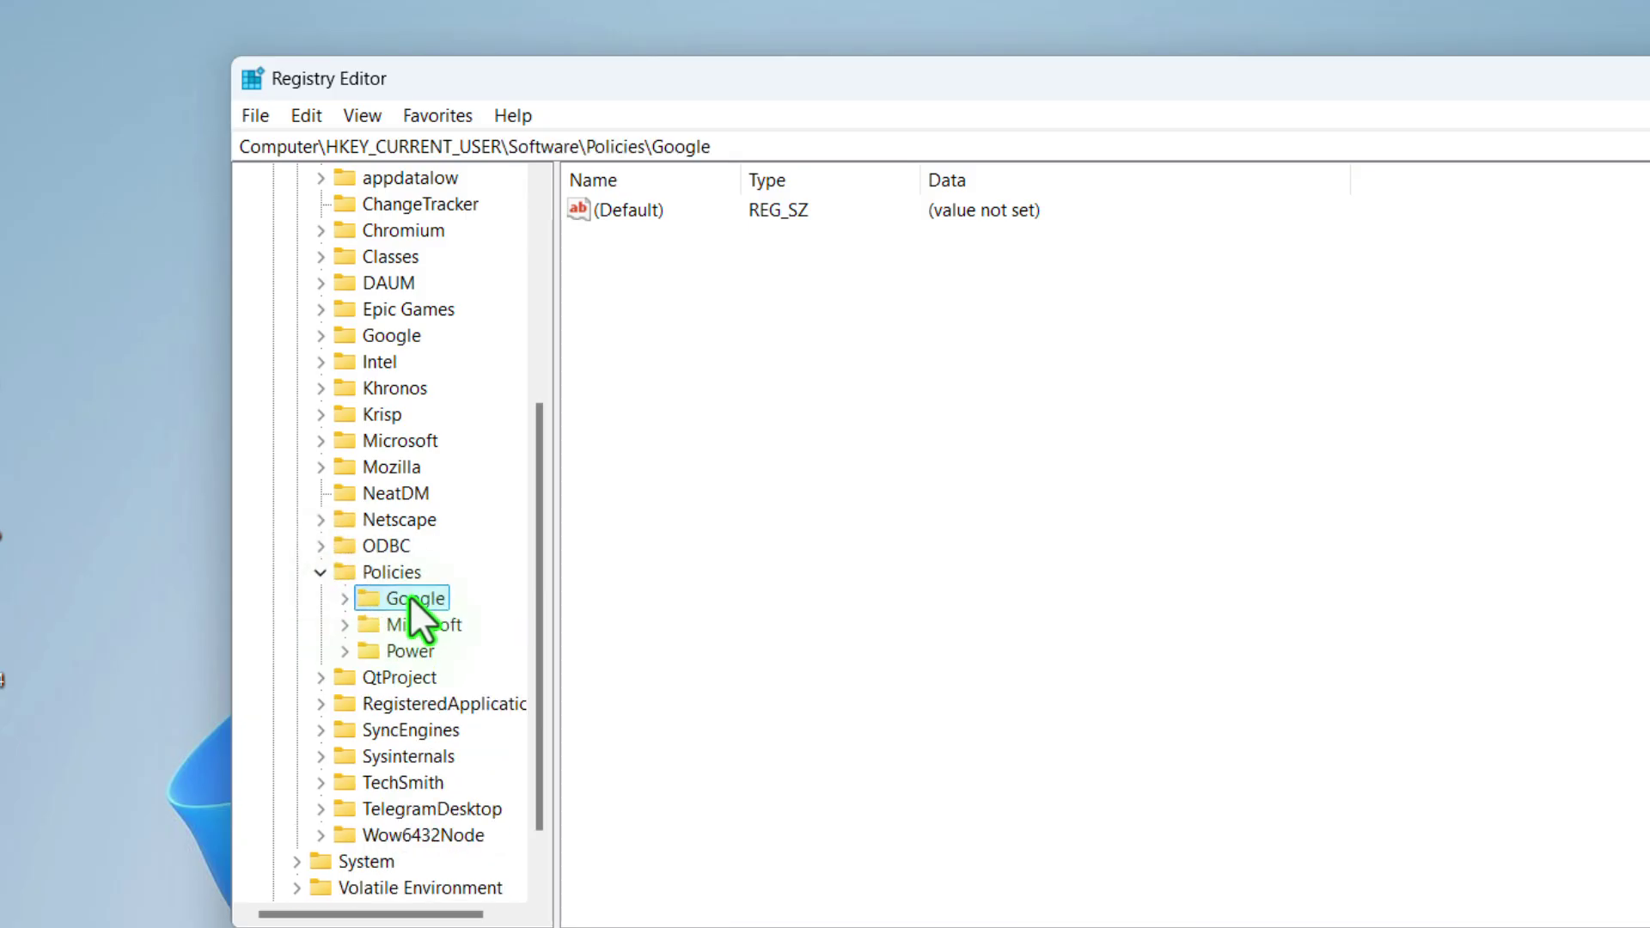
{"action": "right_click", "coordinate": [410, 598]}
{"action": "left_click", "coordinate": [487, 722]}
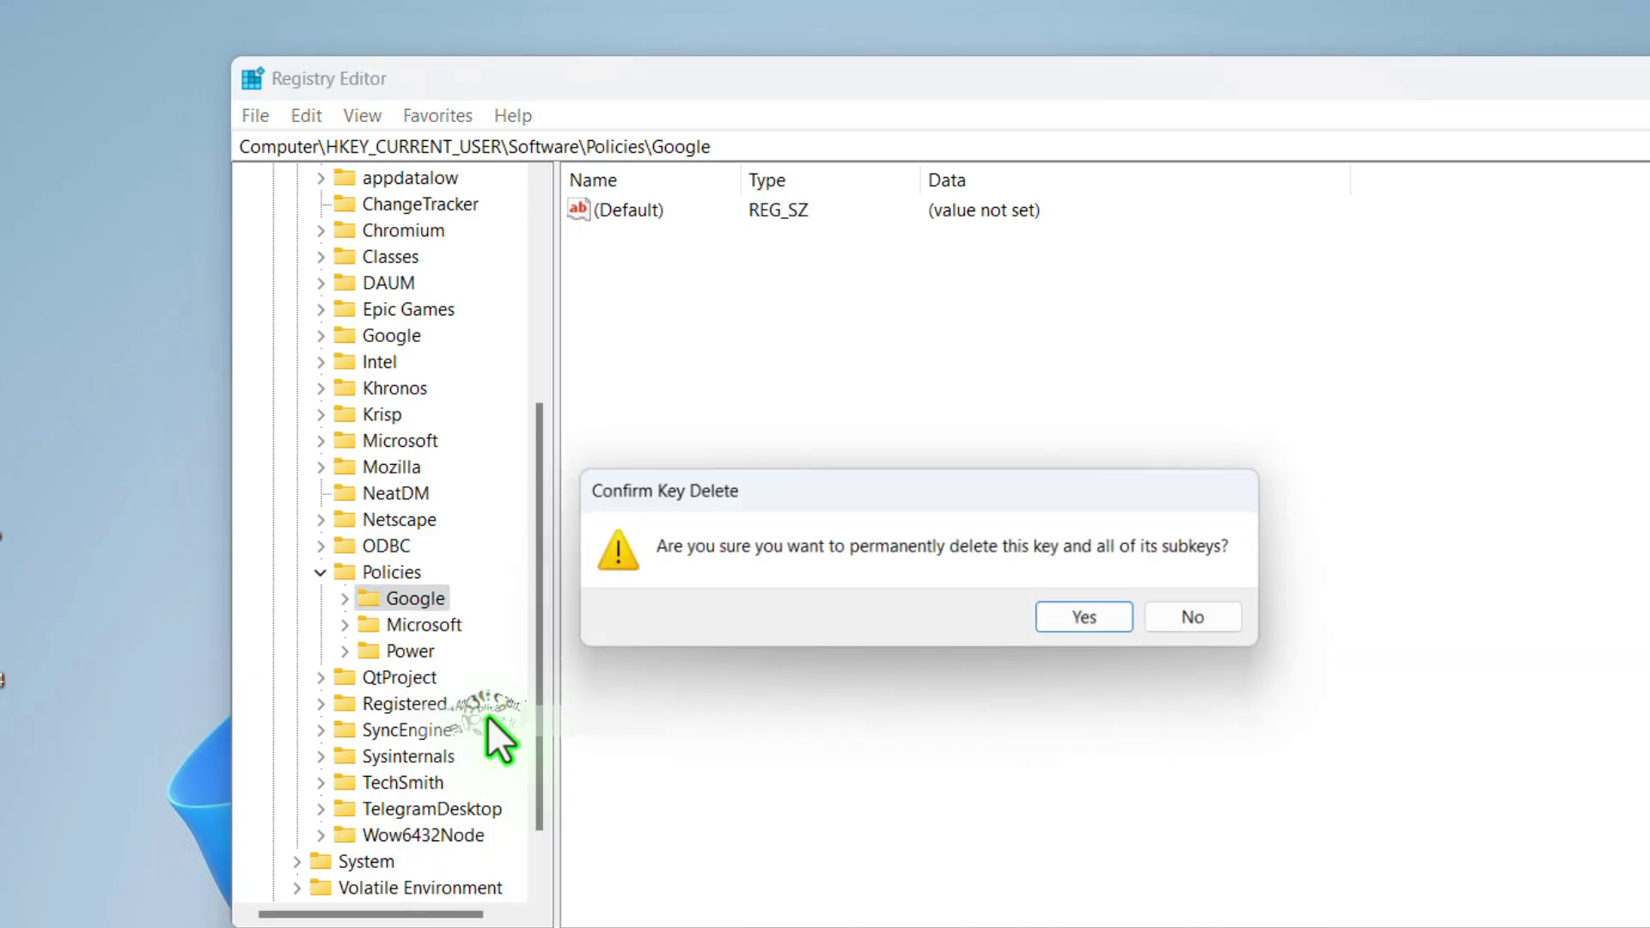
{"action": "left_click", "coordinate": [1070, 624]}
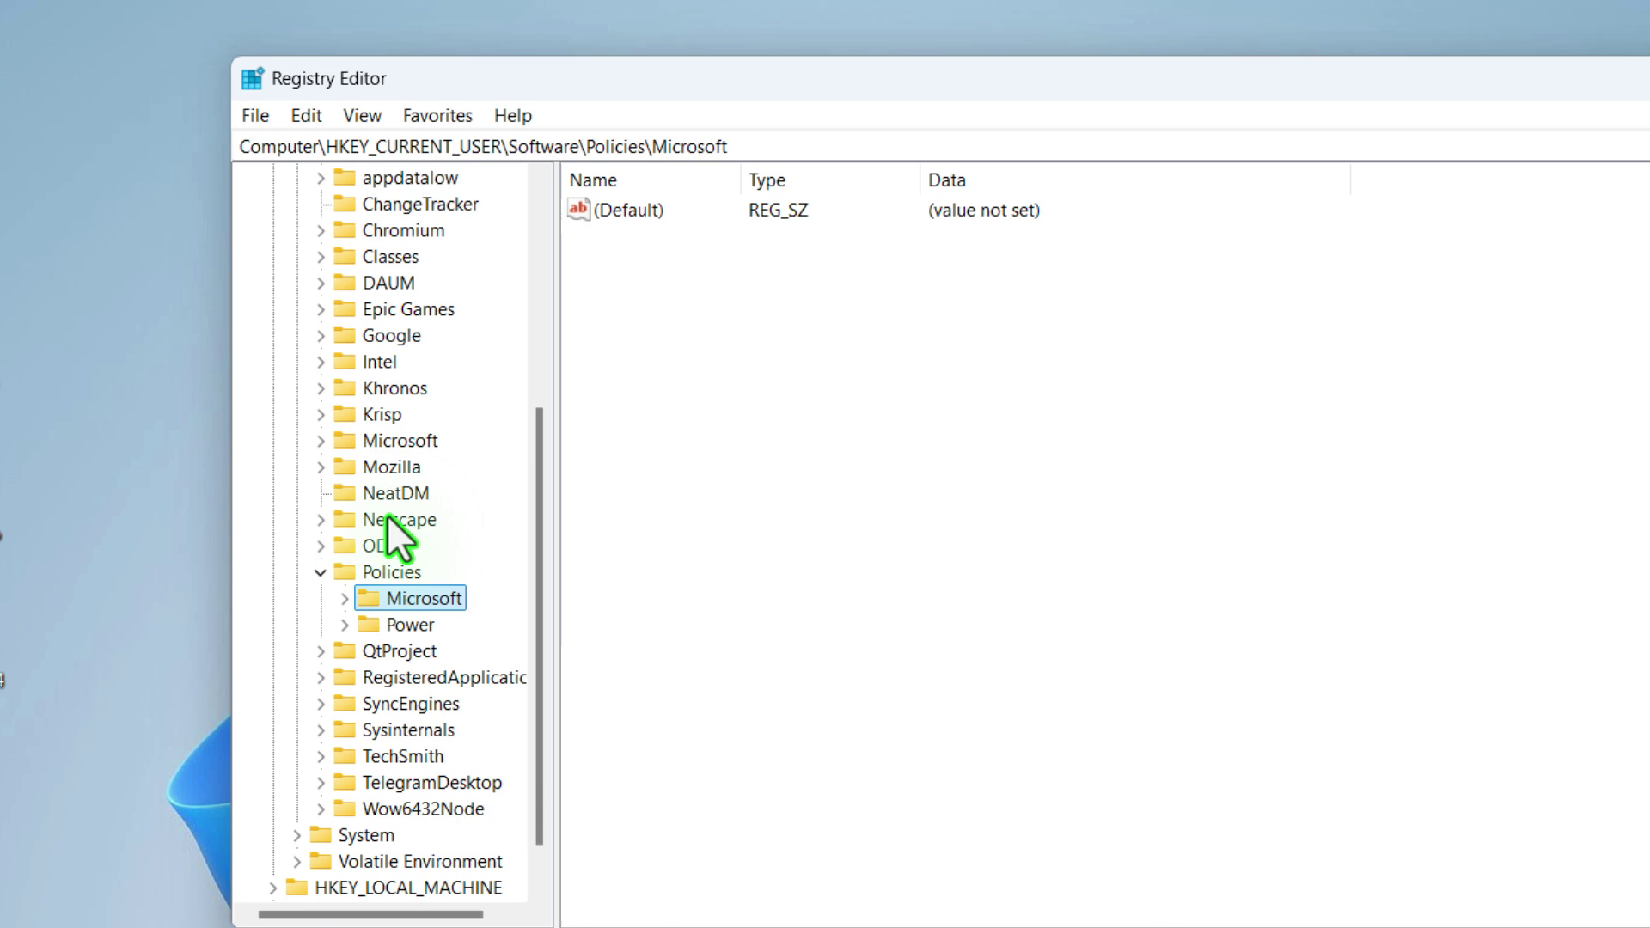
Expand HKEY_LOCAL_MACHINE\SOFTWARE\Policies and inspect its Microsoft key
{"action": "scroll", "coordinate": [380, 593], "scroll_direction": "up", "scroll_amount": 5}
{"action": "left_click", "coordinate": [298, 467]}
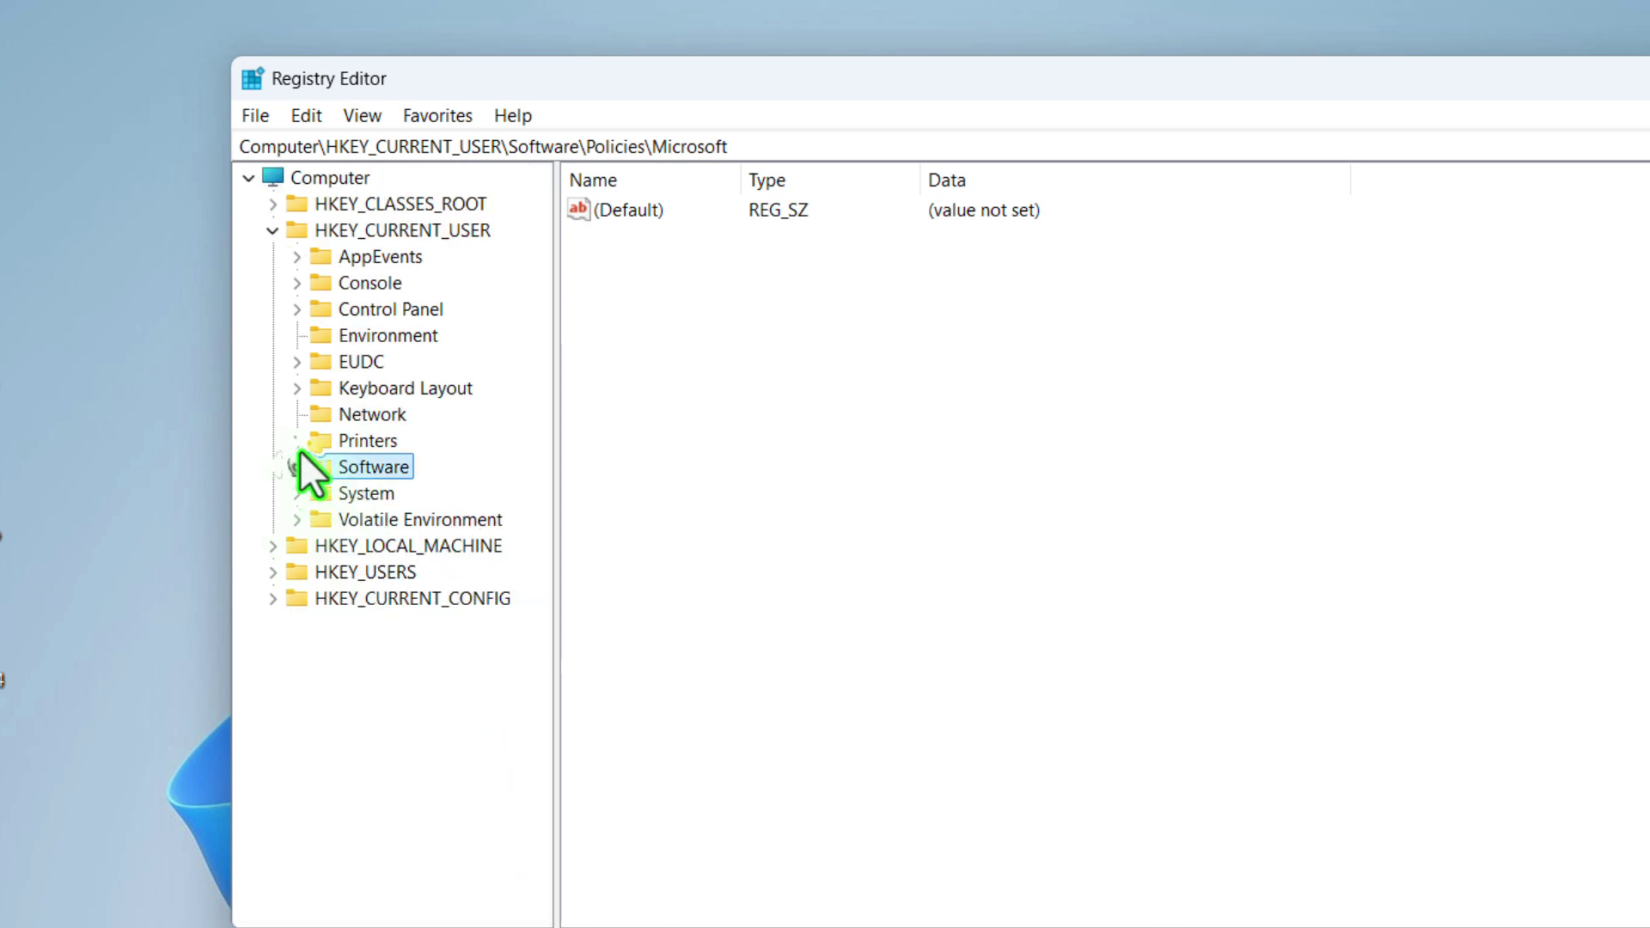
{"action": "key", "text": "Left"}
{"action": "left_click", "coordinate": [273, 231]}
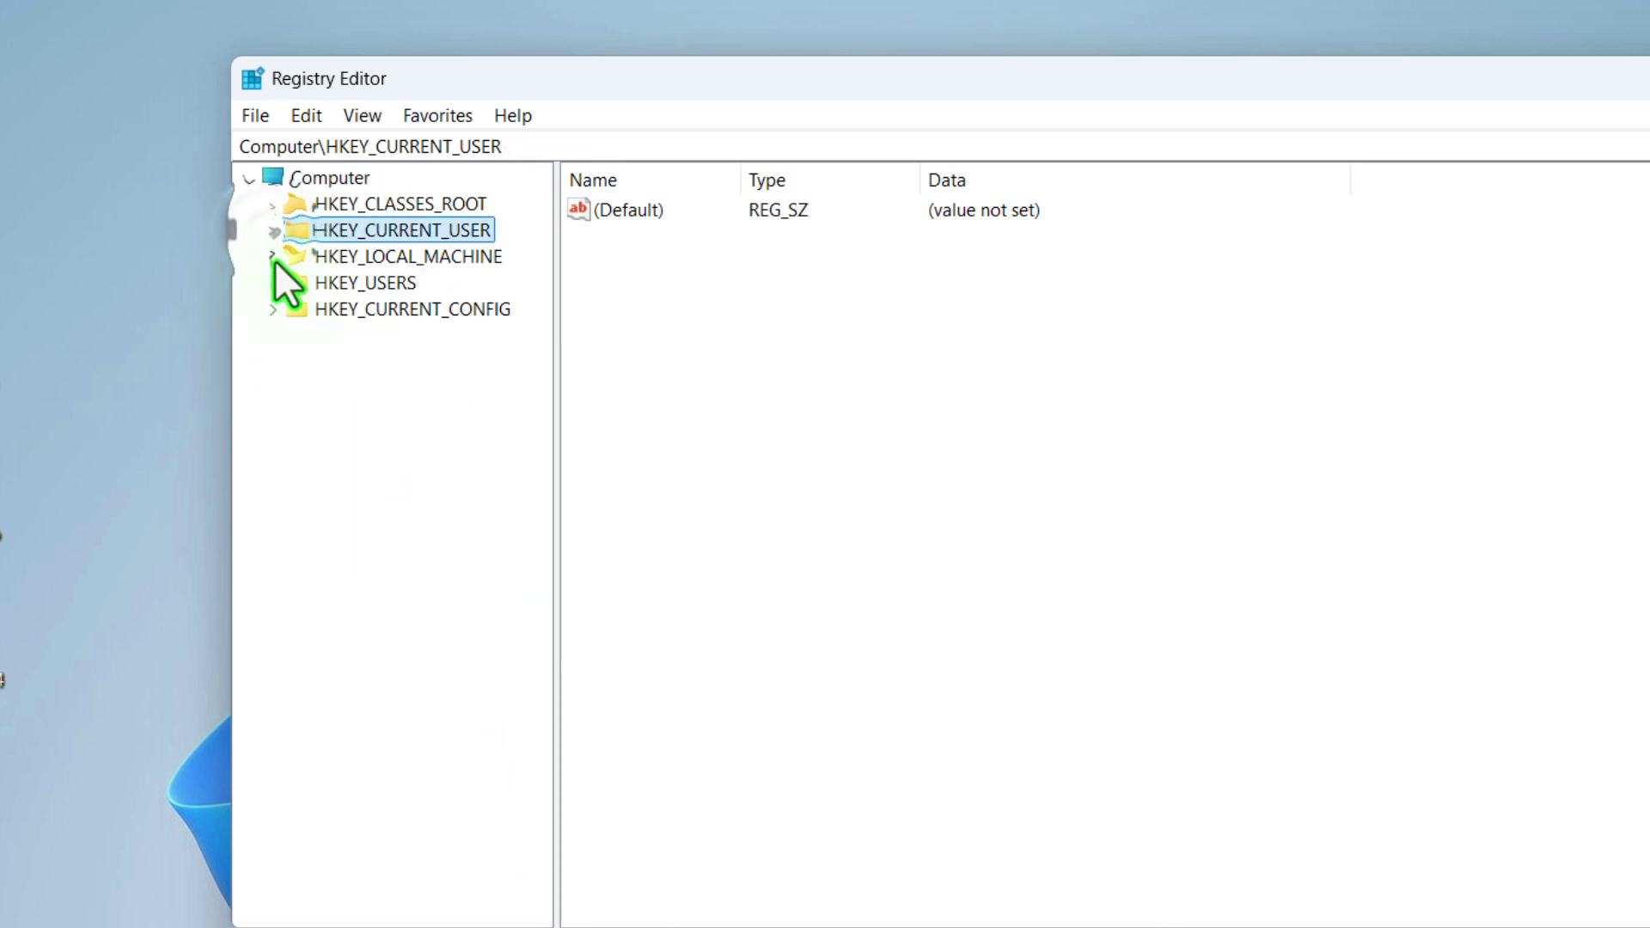
{"action": "left_click", "coordinate": [272, 257]}
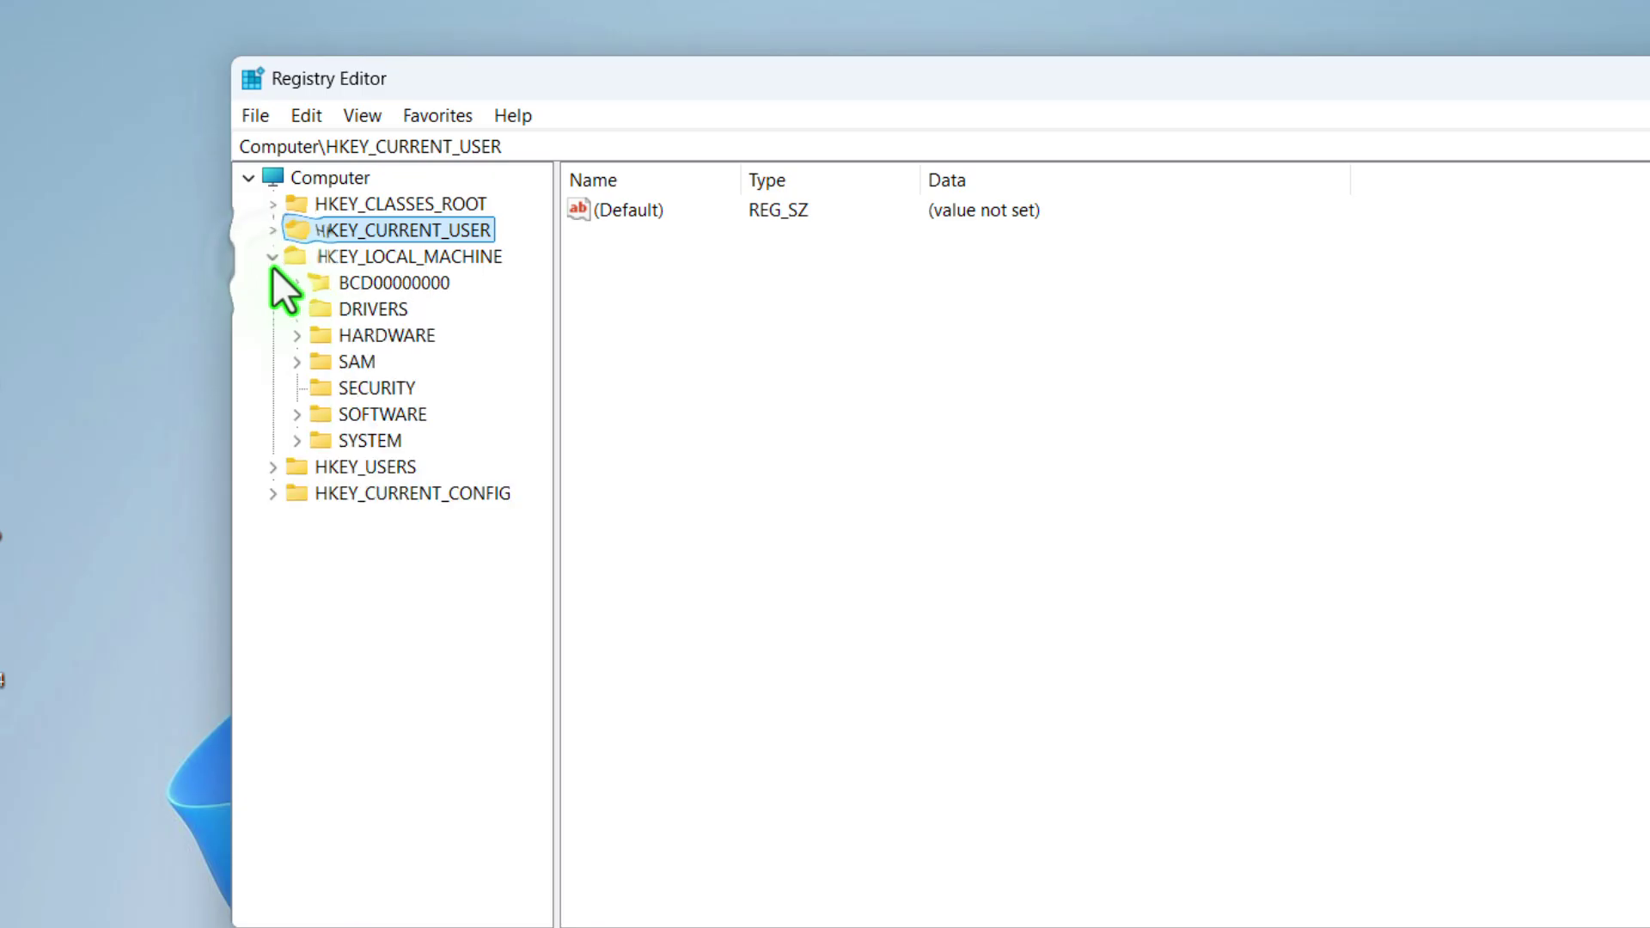
{"action": "left_click", "coordinate": [293, 413]}
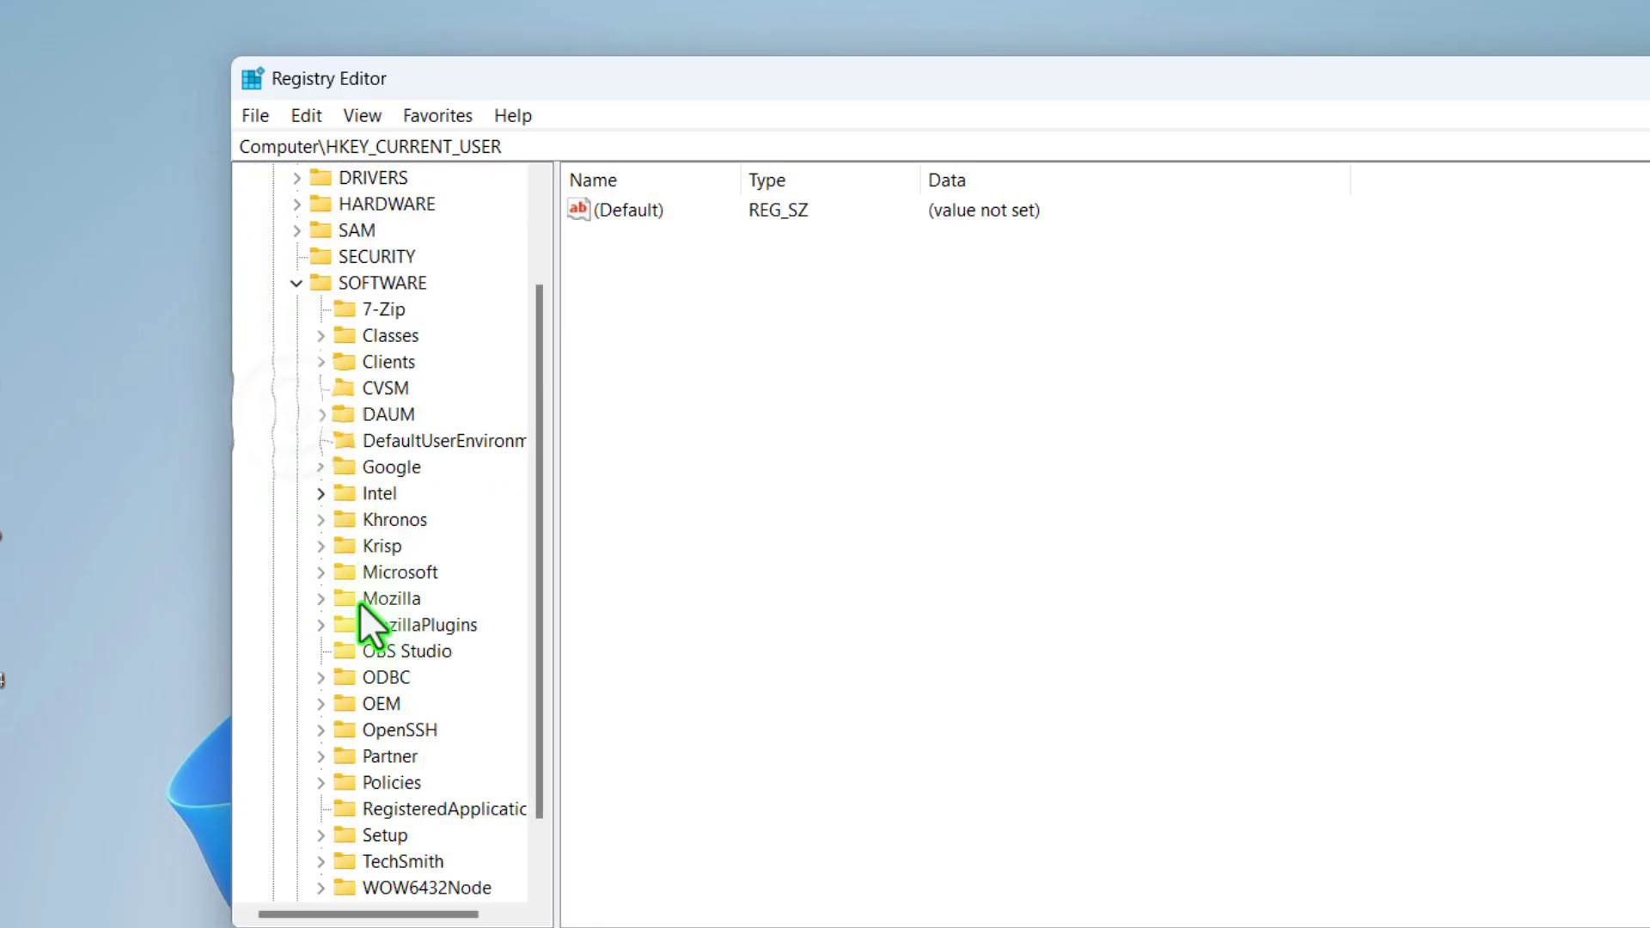
{"action": "scroll", "coordinate": [357, 653], "scroll_direction": "down", "scroll_amount": 1}
{"action": "left_click", "coordinate": [322, 702]}
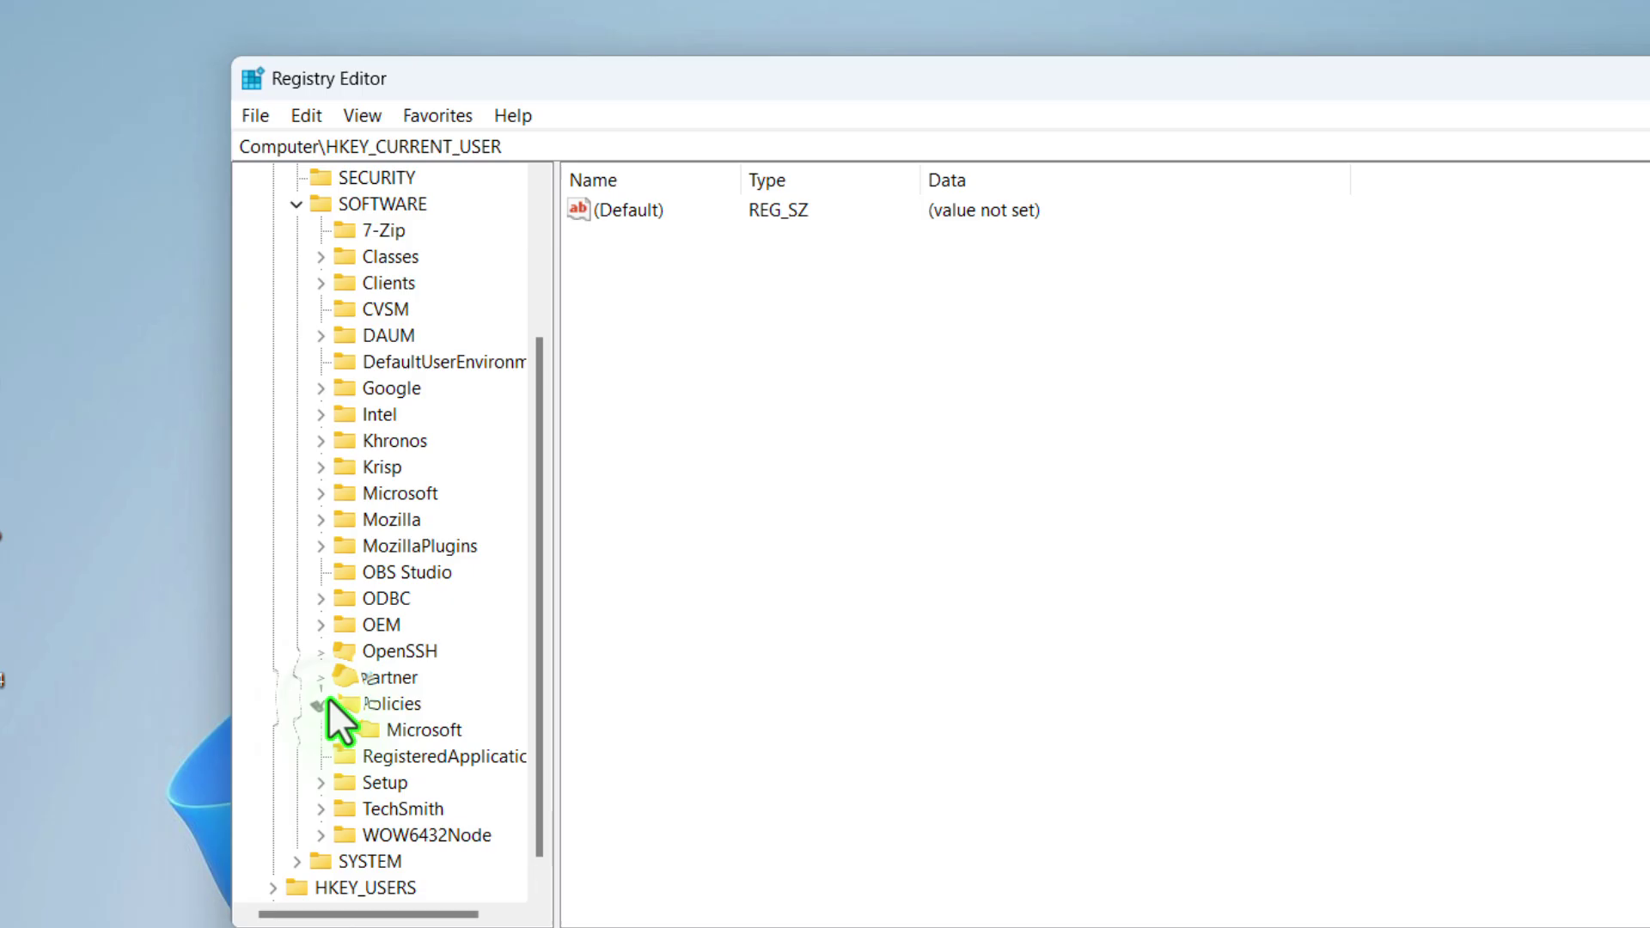
{"action": "left_click", "coordinate": [399, 726]}
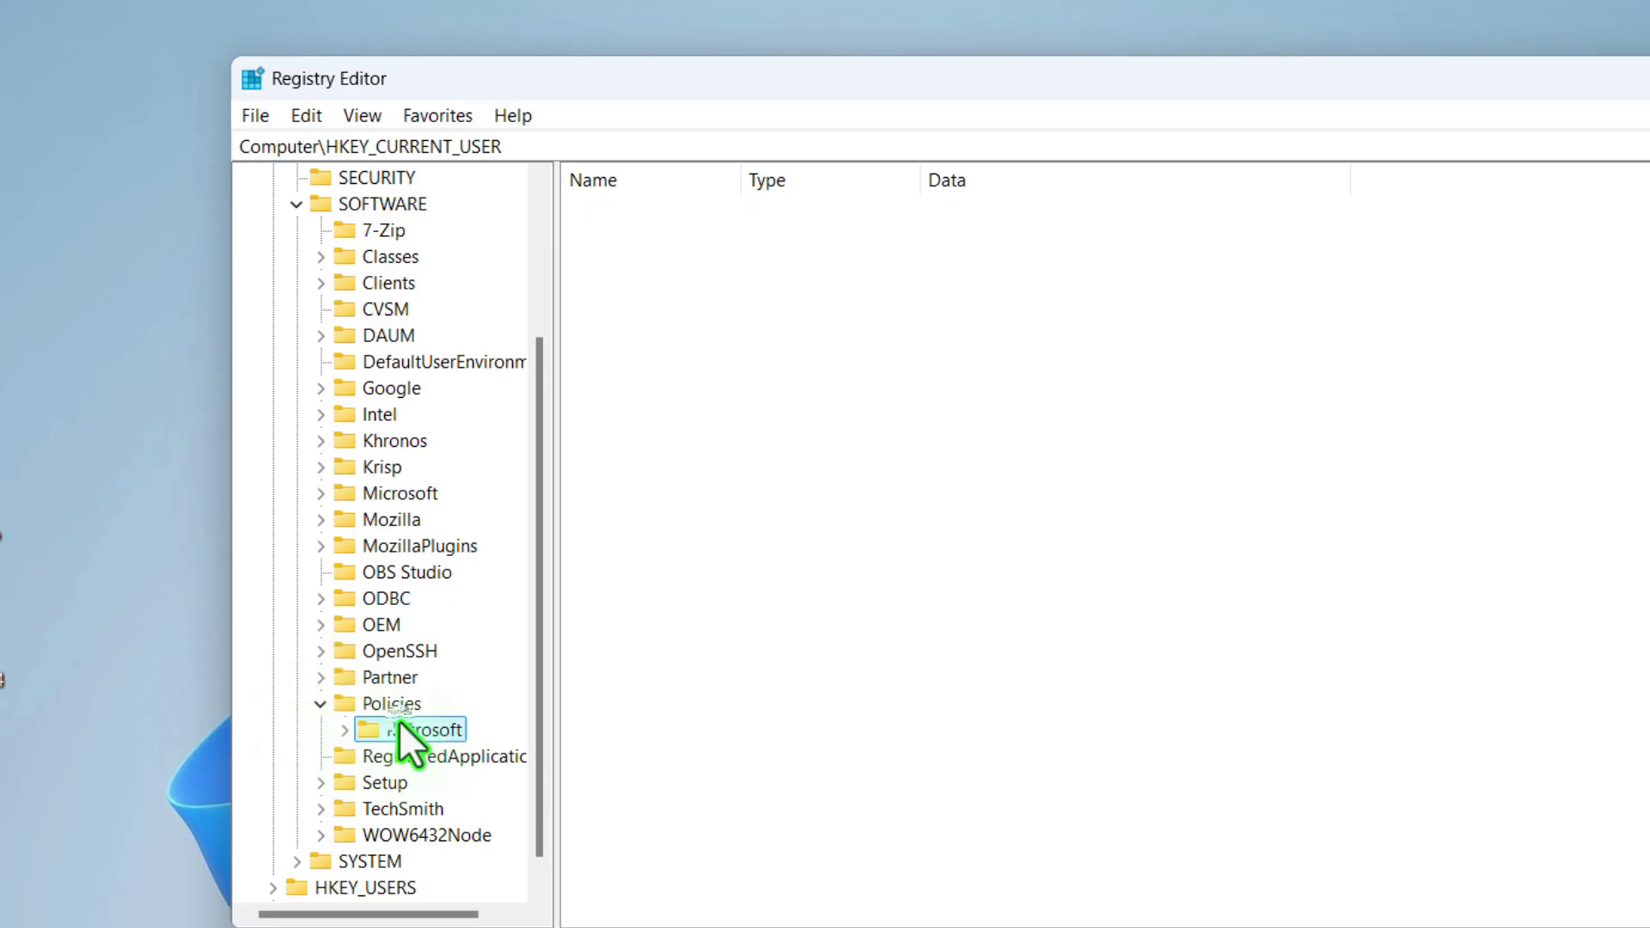
{"action": "right_click", "coordinate": [435, 731]}
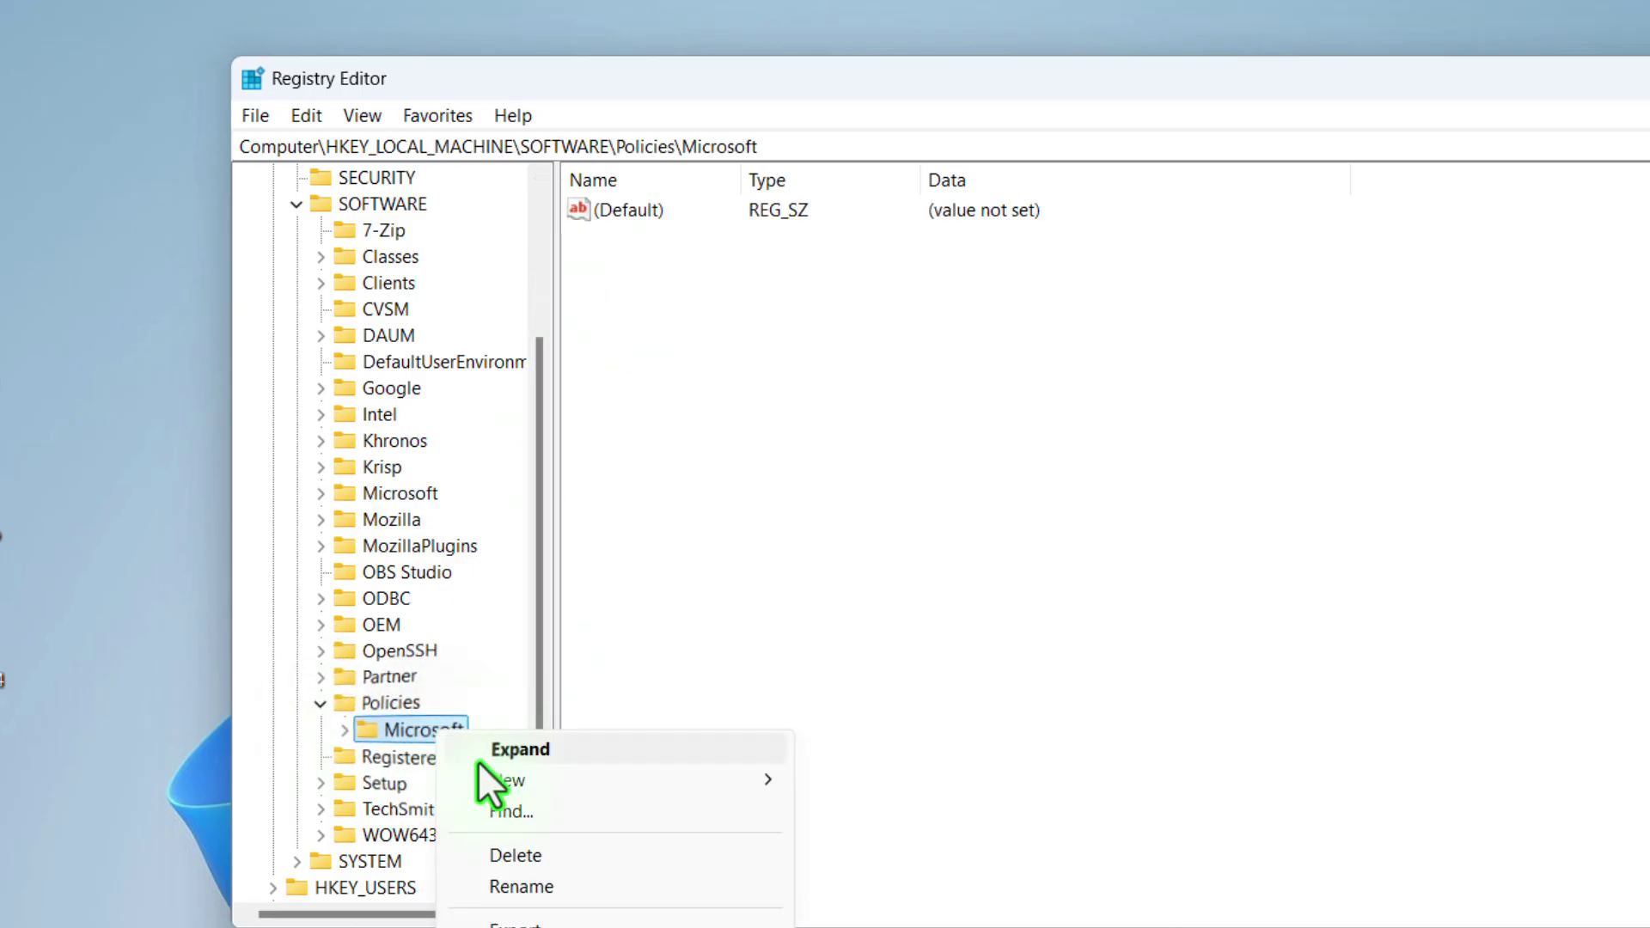
{"action": "left_click", "coordinate": [1277, 494]}
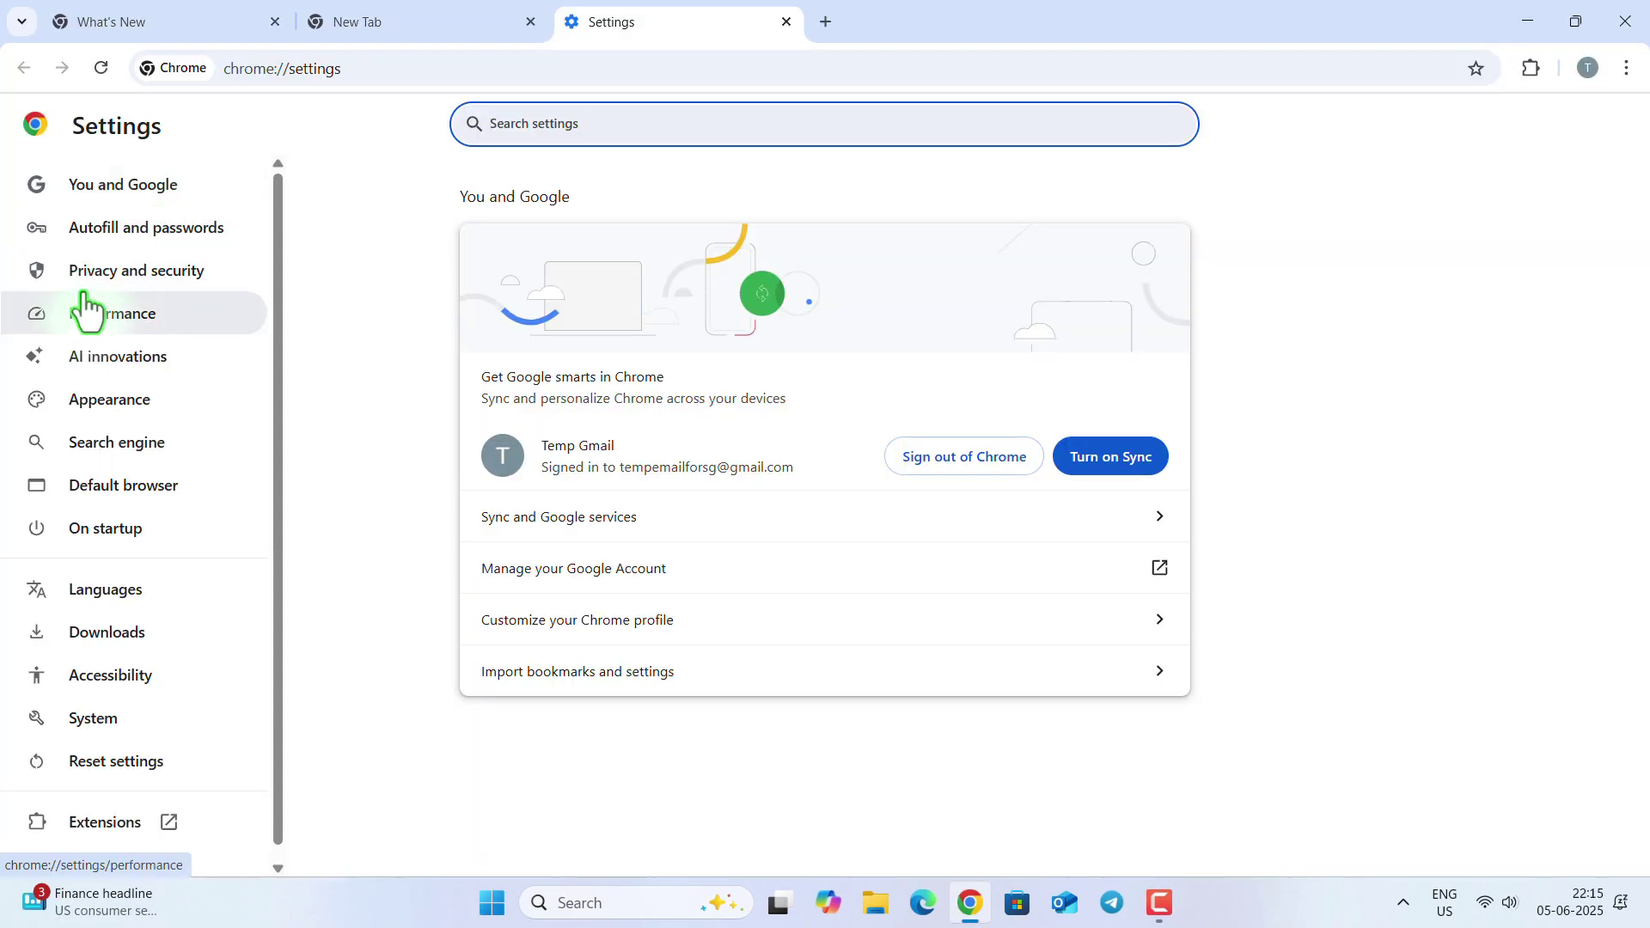
Check the Security page's secure DNS provider list, leaving OpenDNS selected
{"action": "left_click", "coordinate": [96, 271]}
{"action": "scroll", "coordinate": [553, 674], "scroll_direction": "down", "scroll_amount": 2}
{"action": "left_click", "coordinate": [560, 802]}
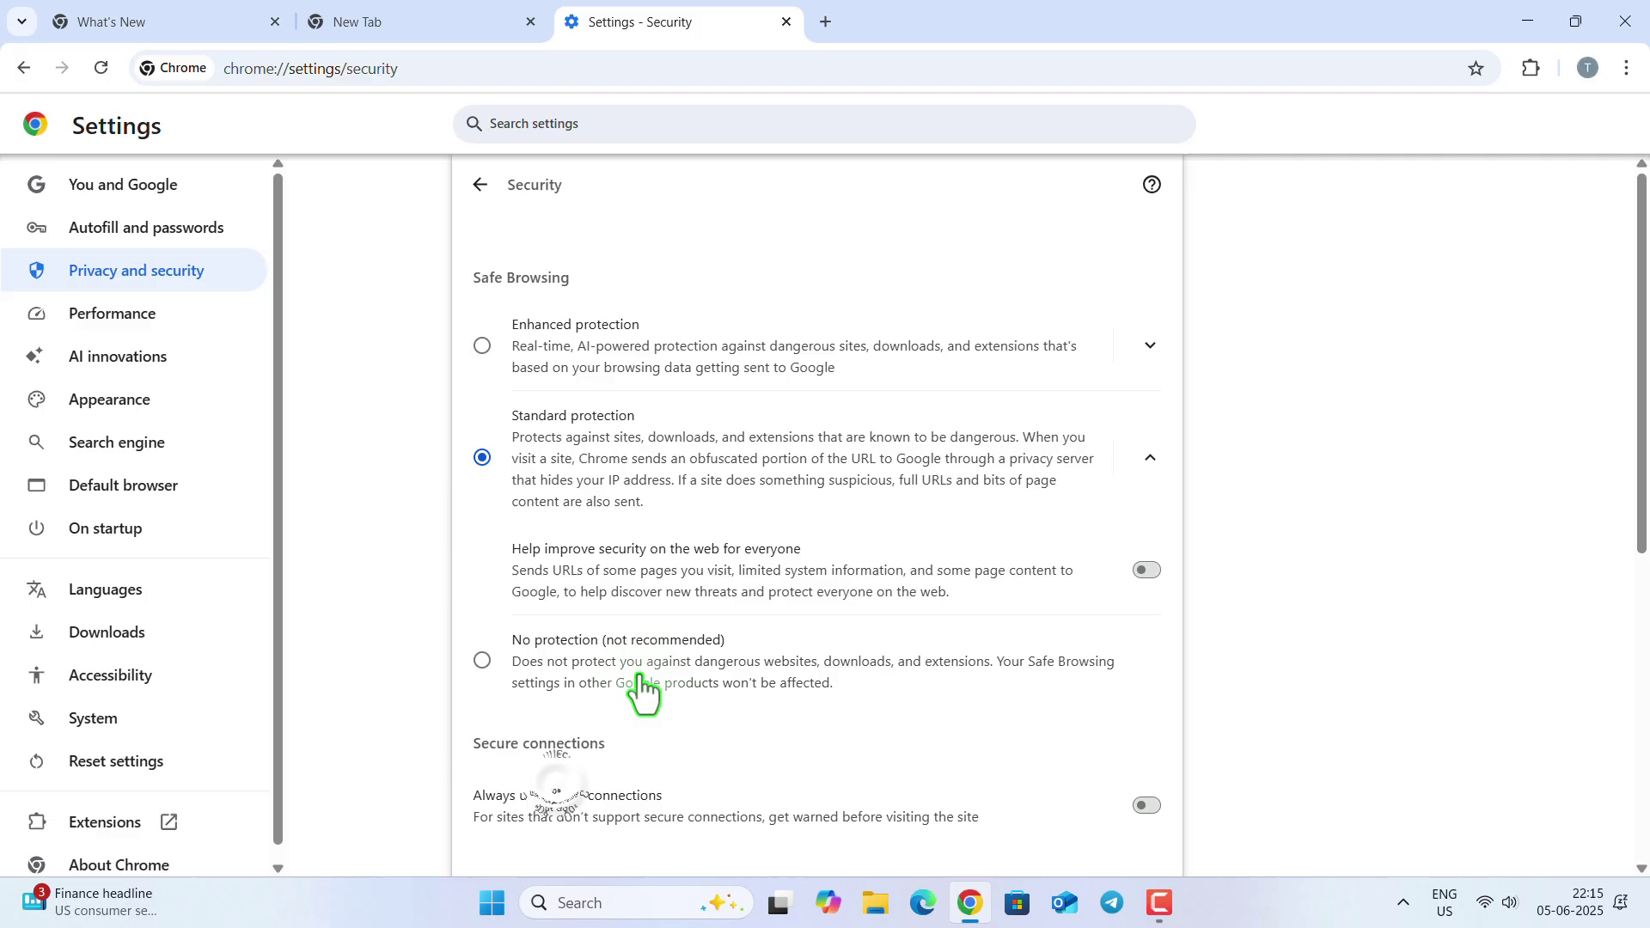
{"action": "scroll", "coordinate": [643, 692], "scroll_direction": "down", "scroll_amount": 5}
{"action": "left_click", "coordinate": [1081, 537]}
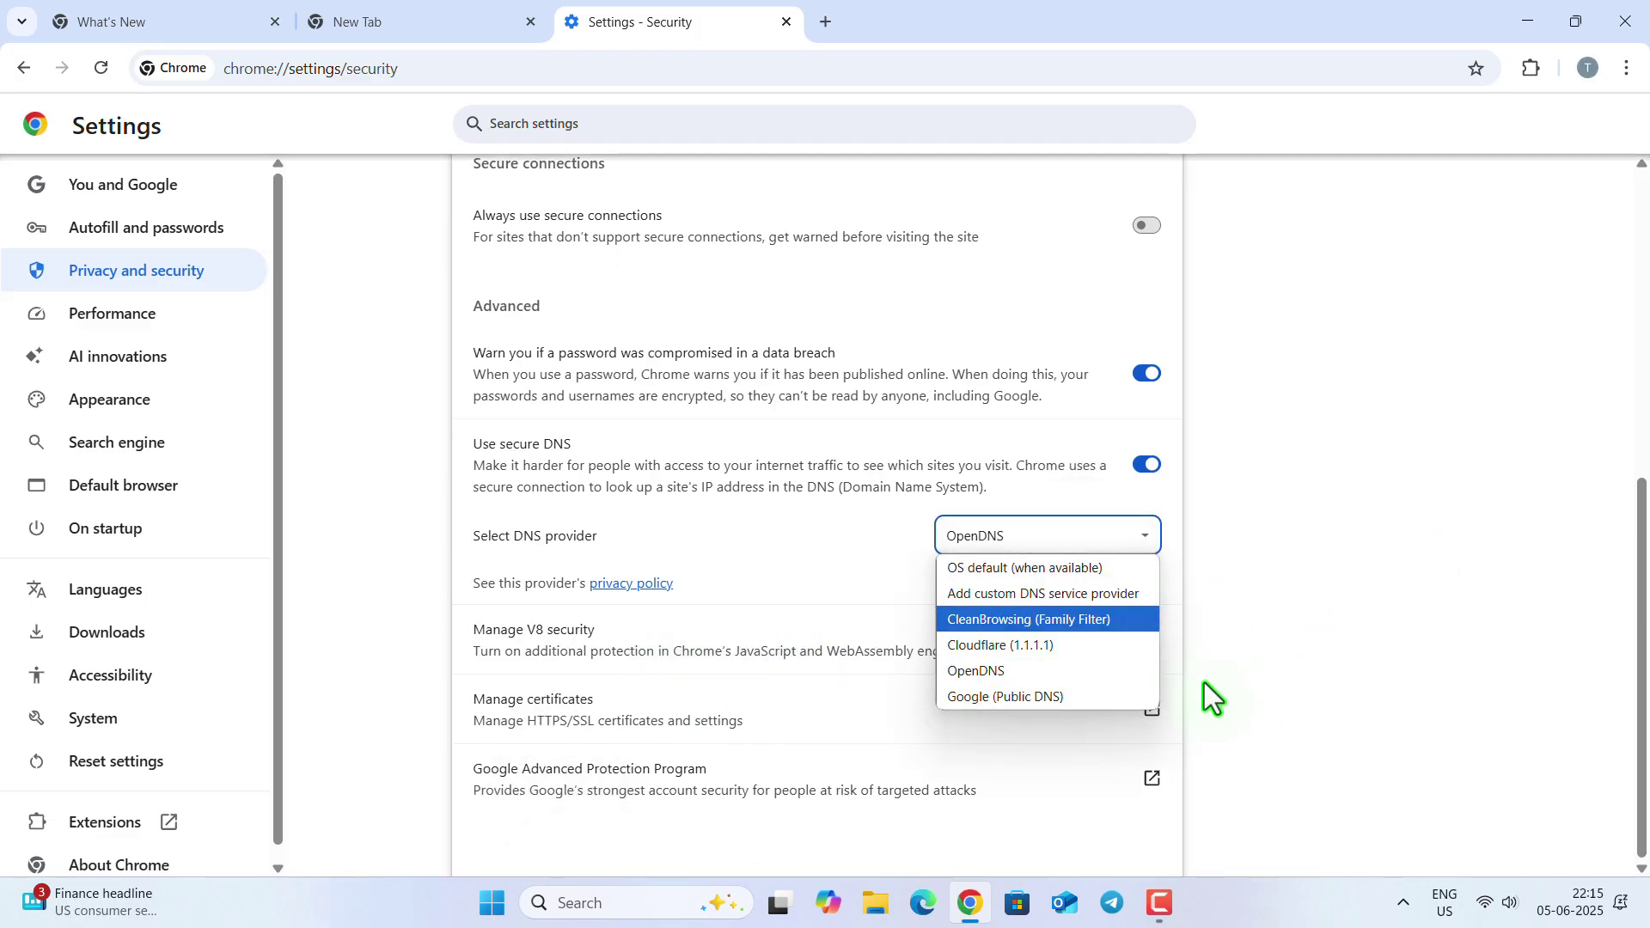
{"action": "left_click", "coordinate": [1375, 494]}
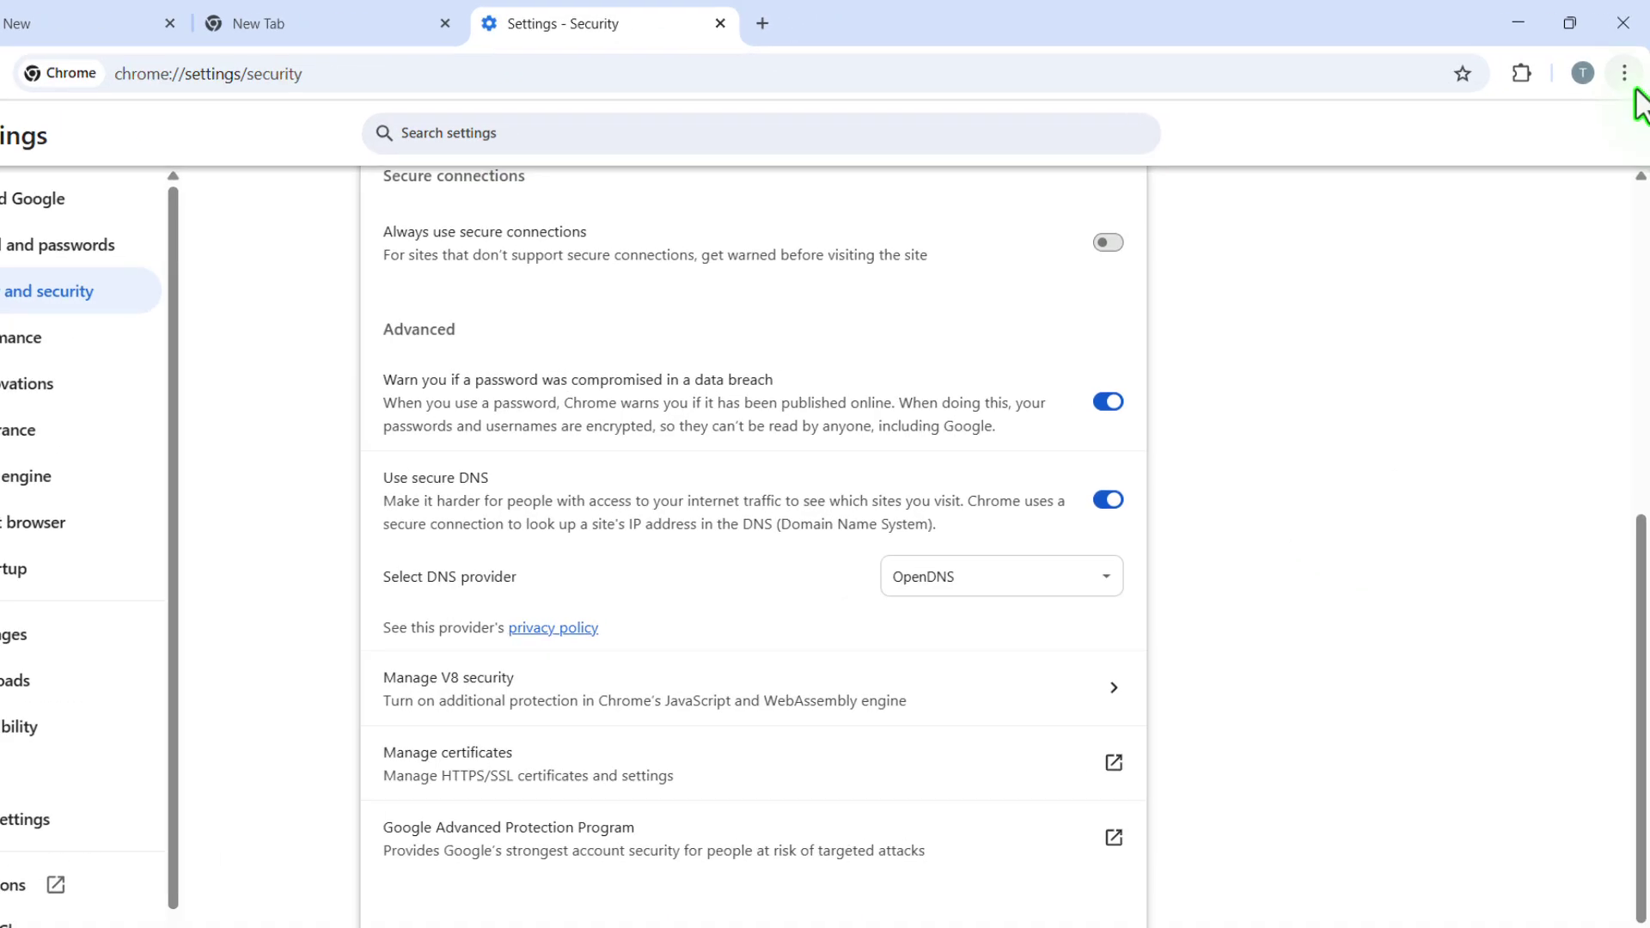
Open Manage Extensions and disable vidIQ, Google Docs Offline and NeatDownloadManager
{"action": "left_click", "coordinate": [1624, 110]}
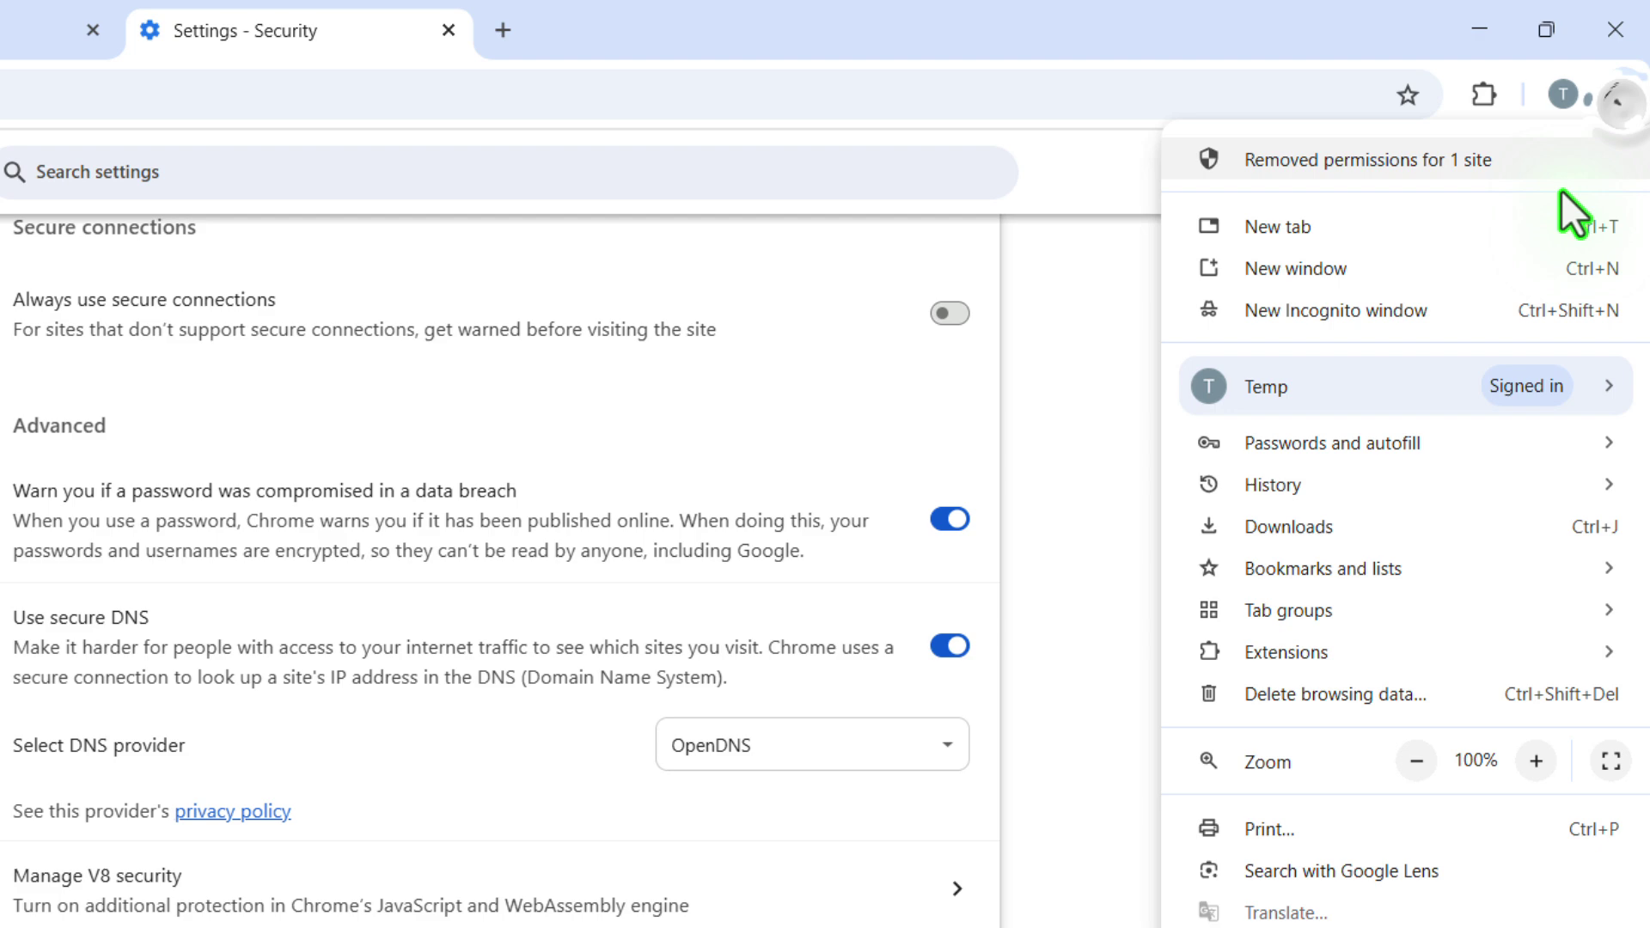
{"action": "mouse_move", "coordinate": [1310, 657]}
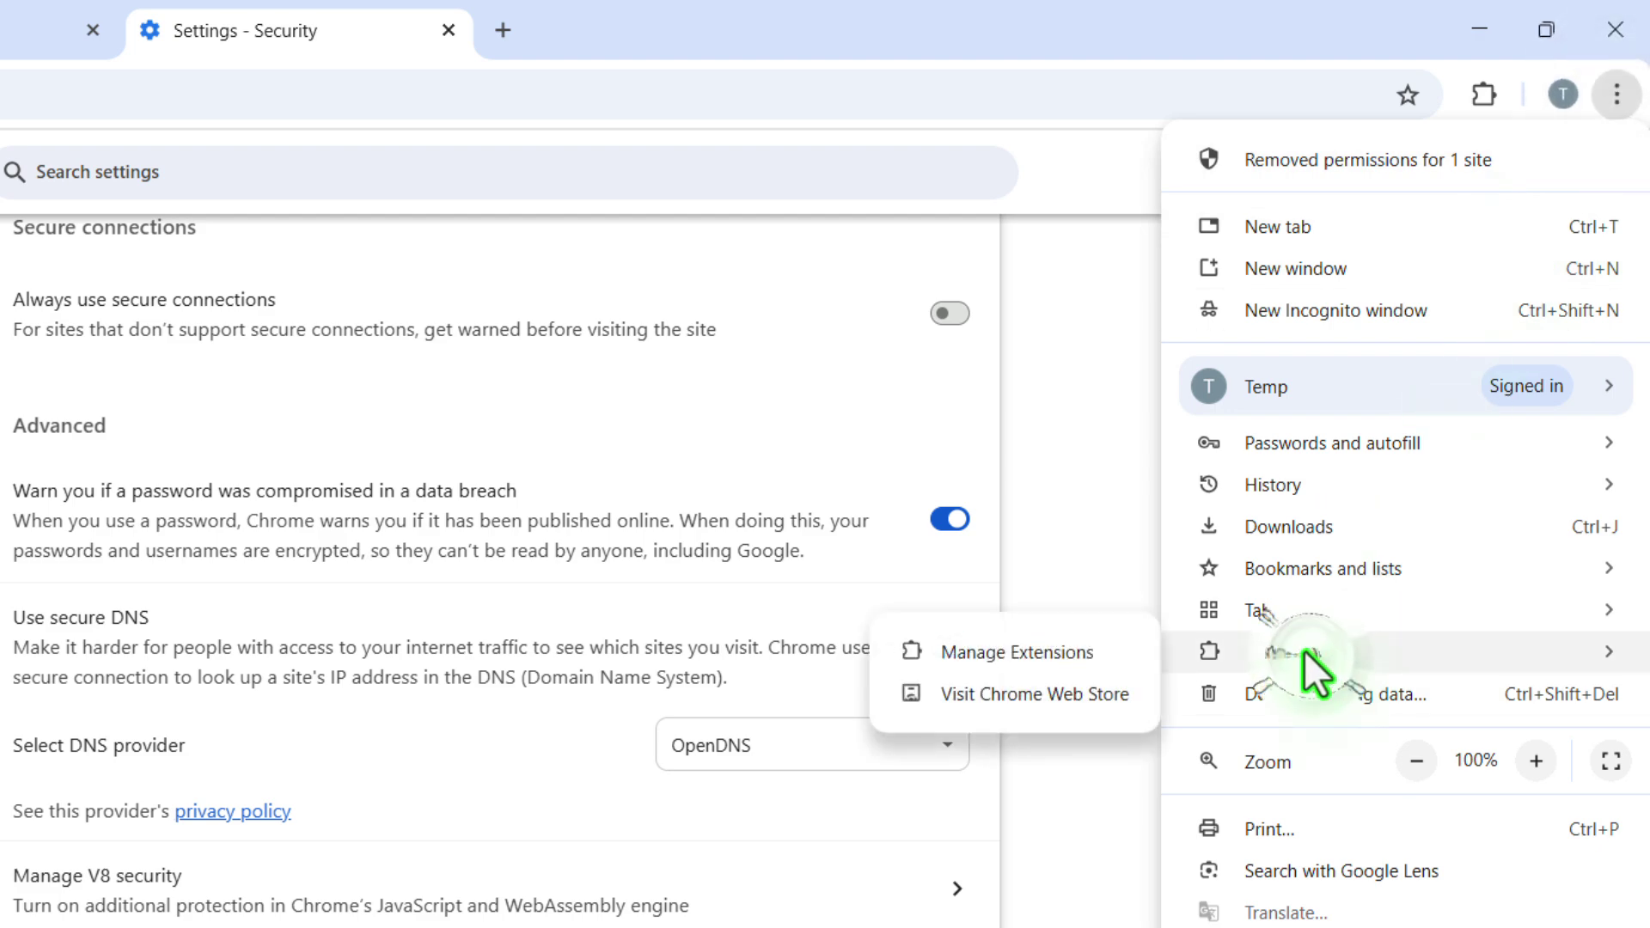
{"action": "left_click", "coordinate": [1055, 652]}
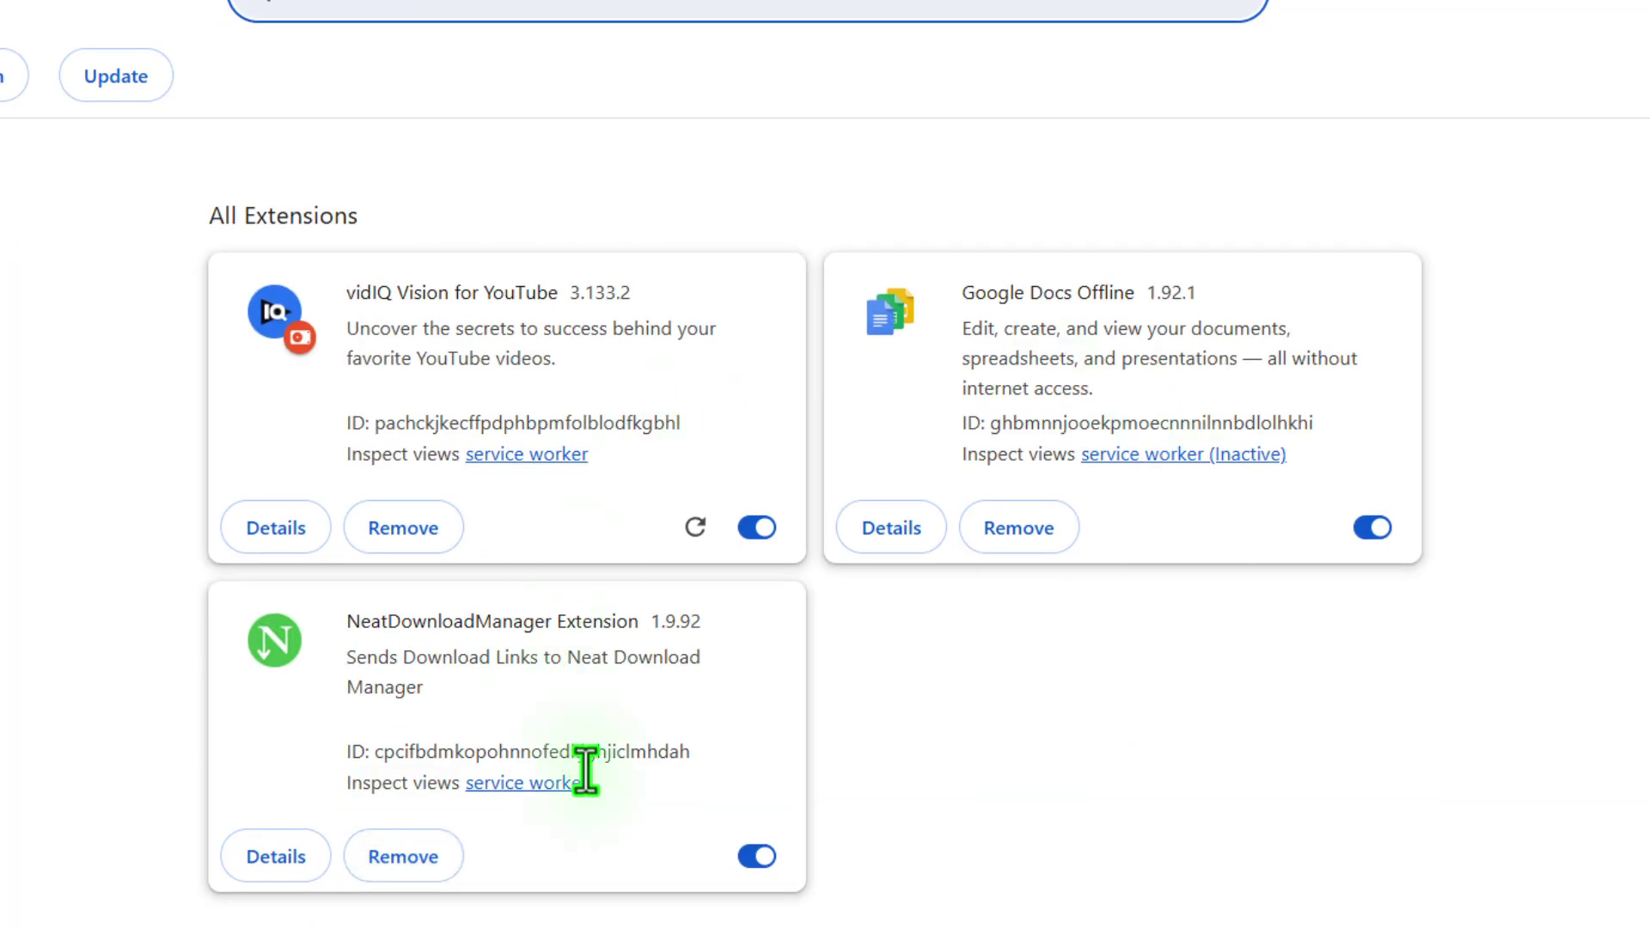
{"action": "left_click", "coordinate": [756, 528]}
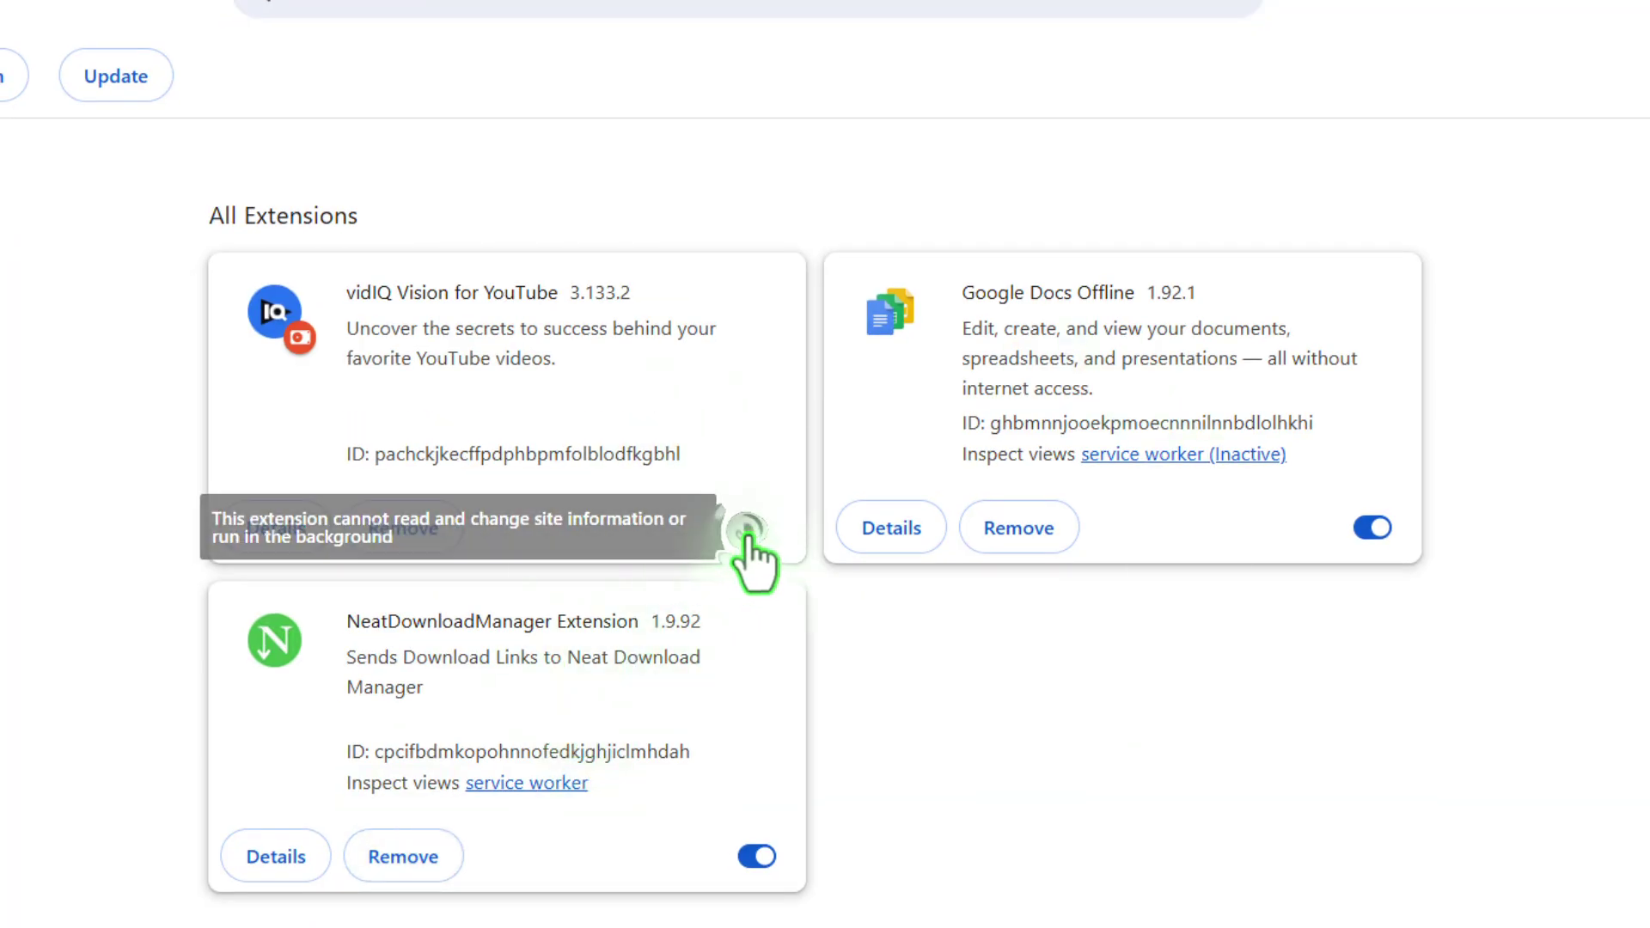
{"action": "left_click", "coordinate": [1373, 528]}
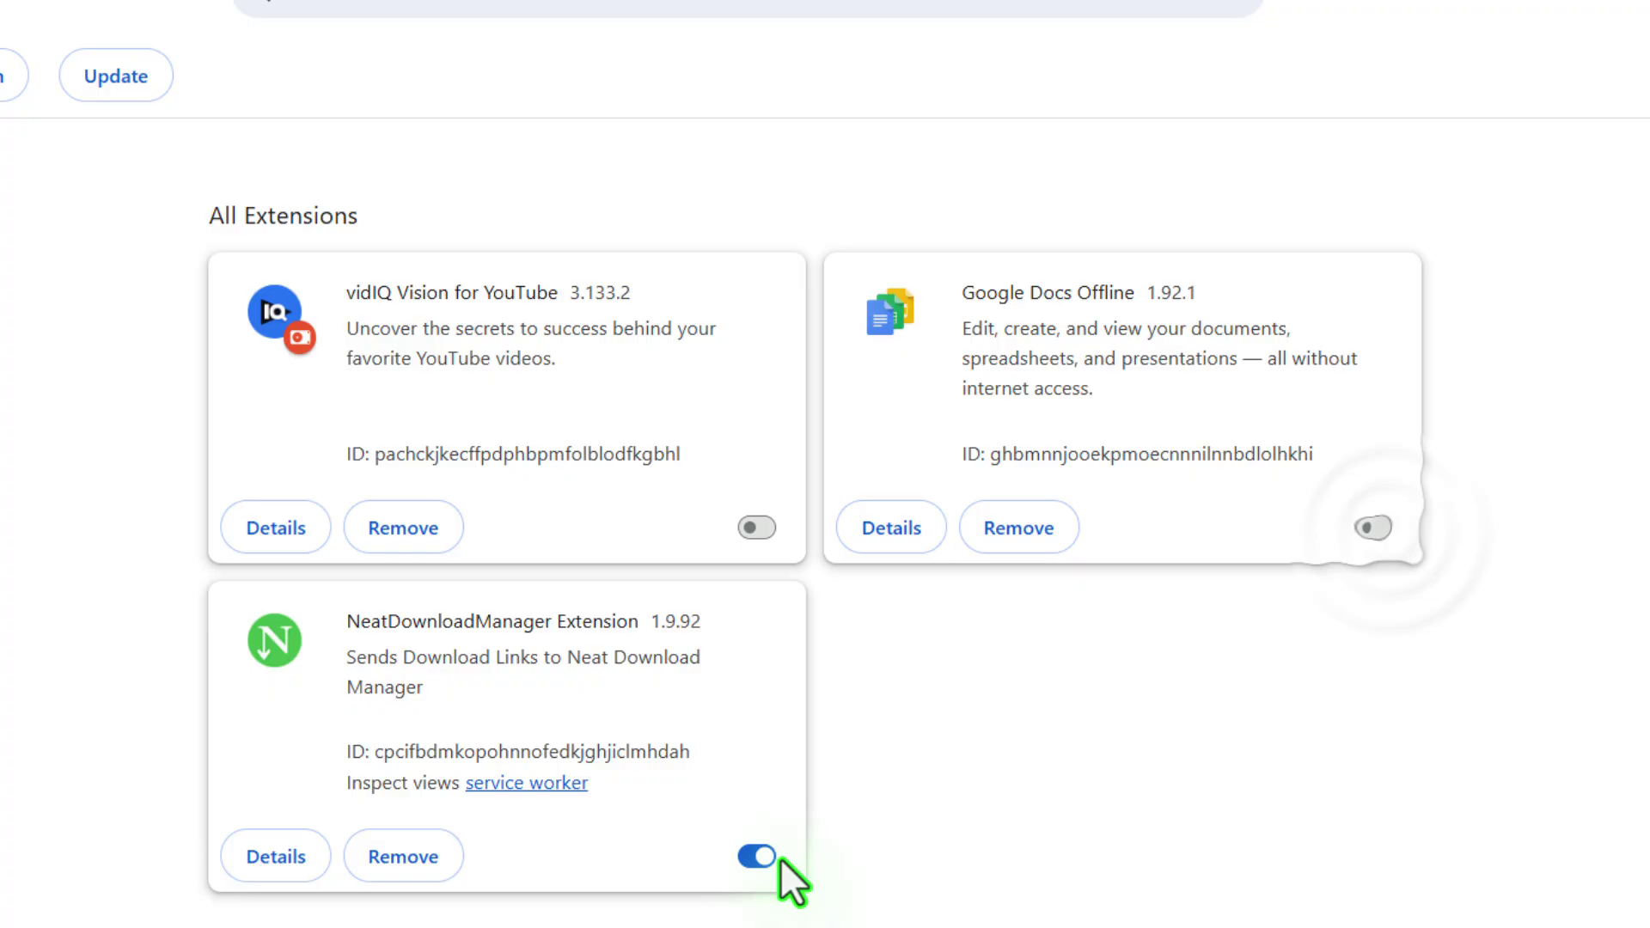
{"action": "left_click", "coordinate": [759, 856]}
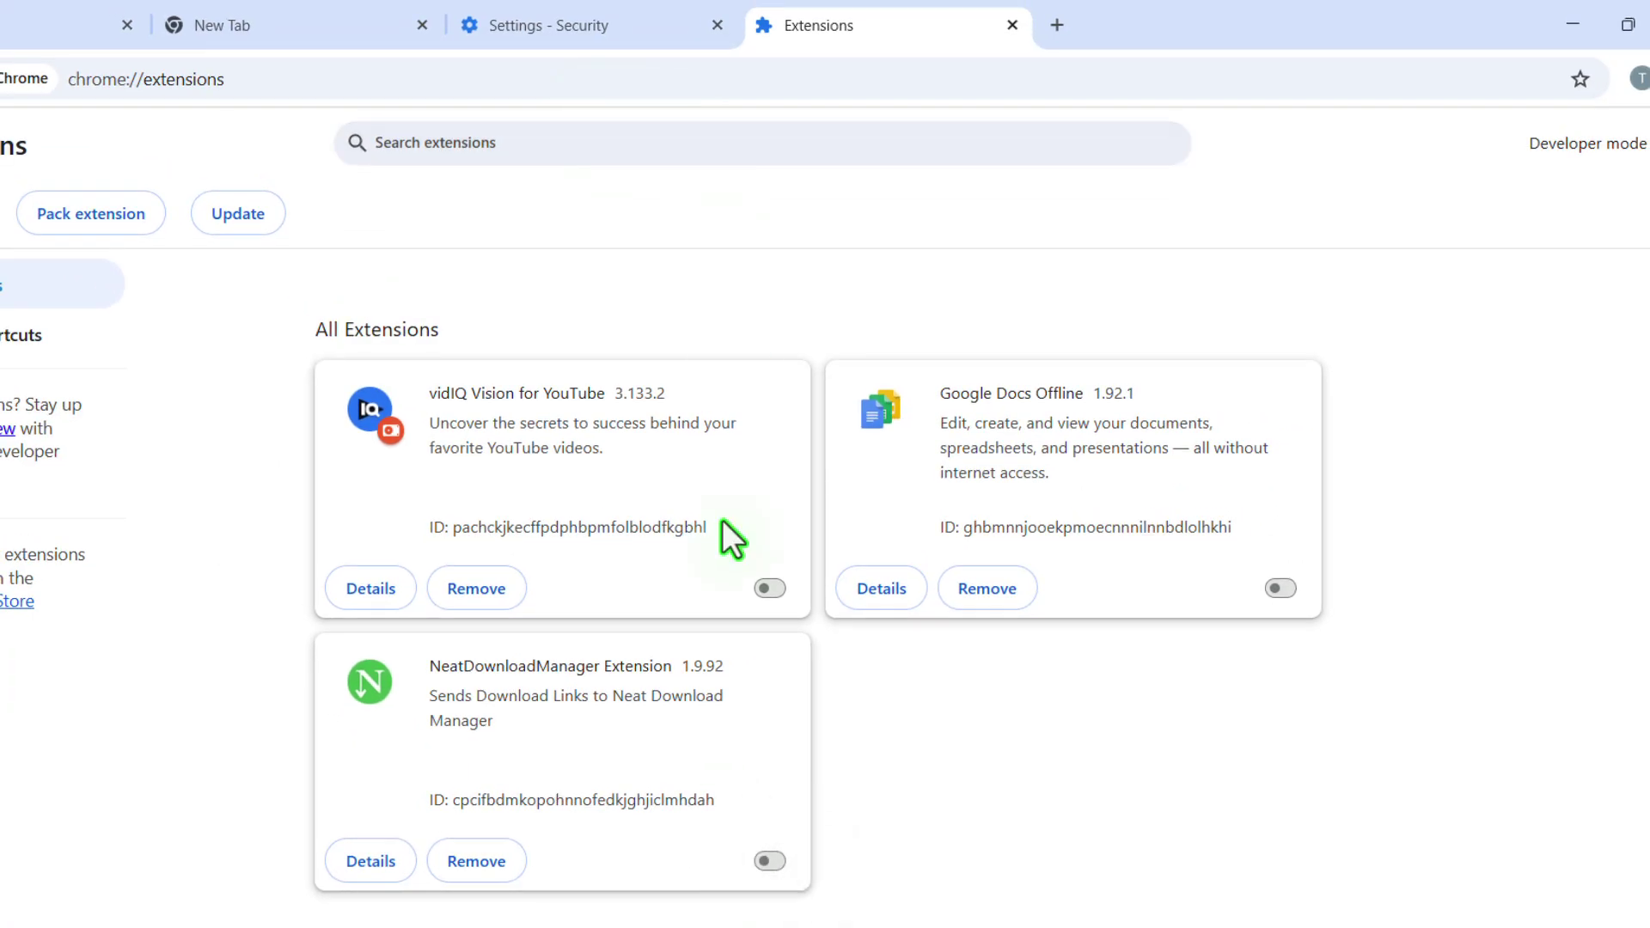
Re-enable vidIQ, Google Docs Offline and NeatDownloadManager
{"action": "left_click", "coordinate": [761, 588]}
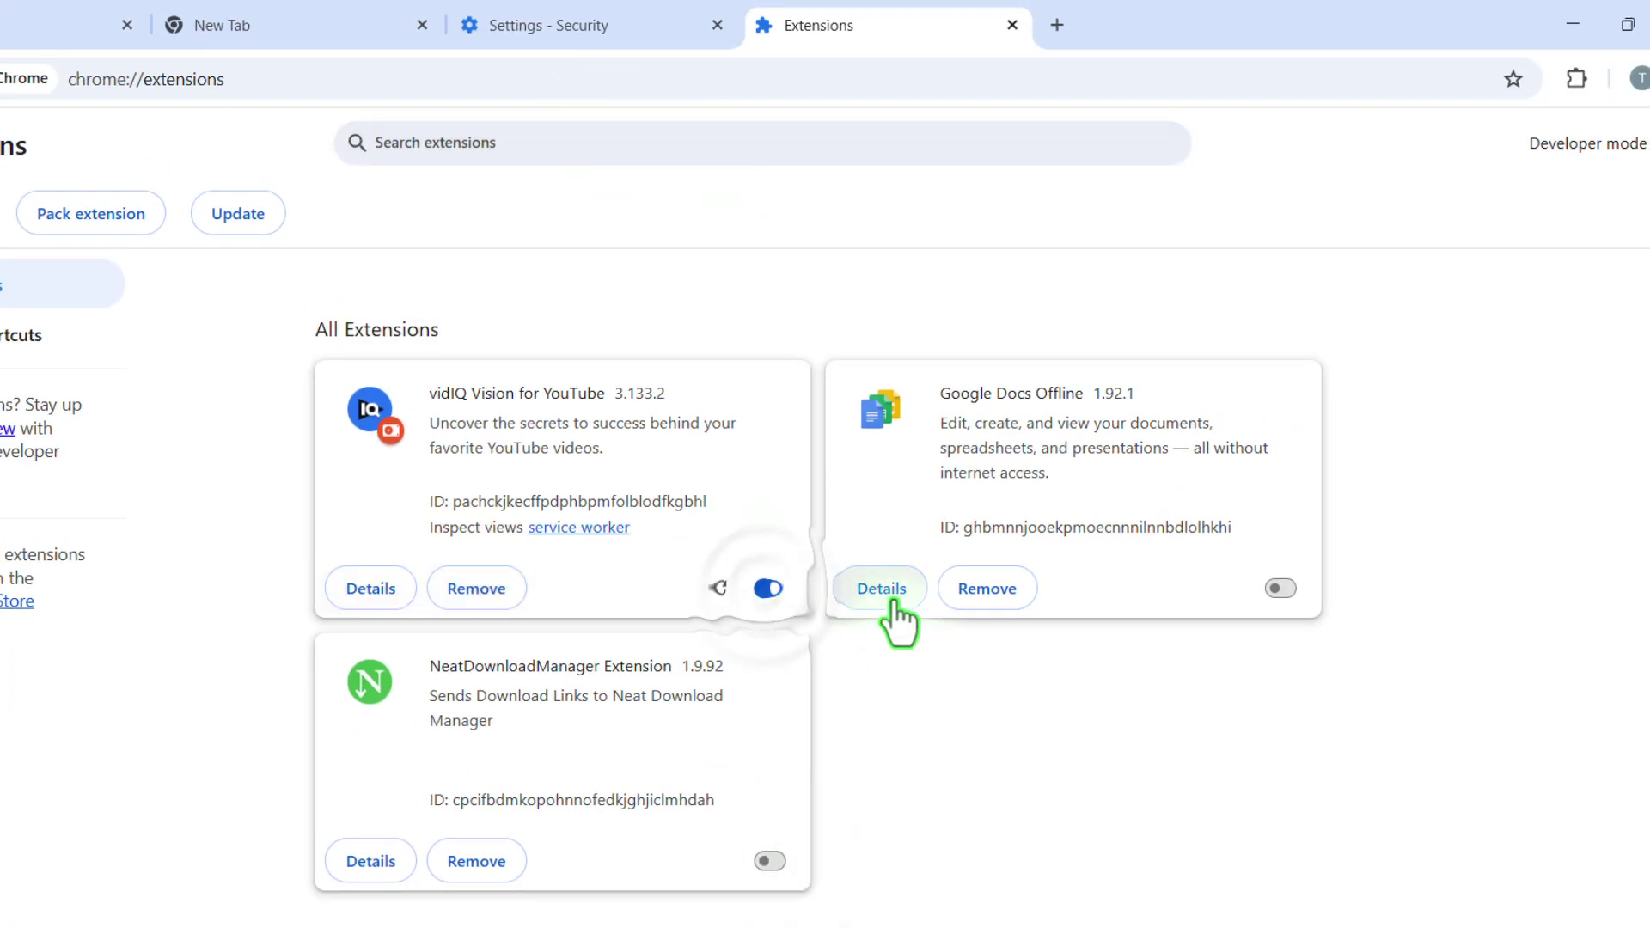
{"action": "left_click", "coordinate": [1280, 588]}
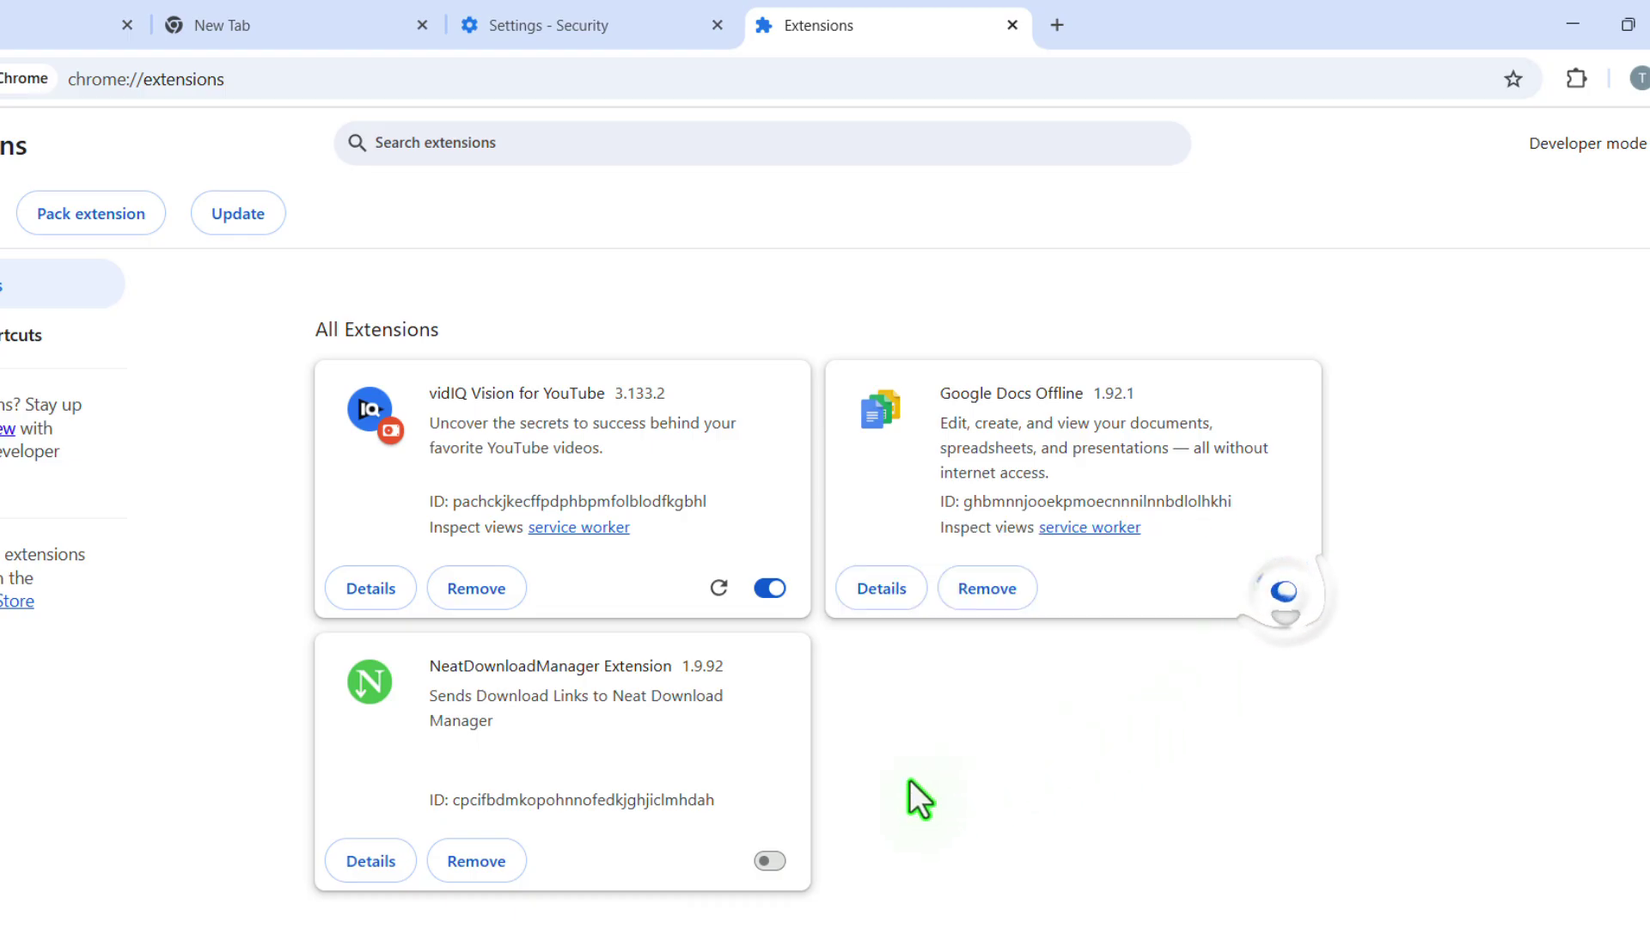
{"action": "left_click", "coordinate": [766, 862]}
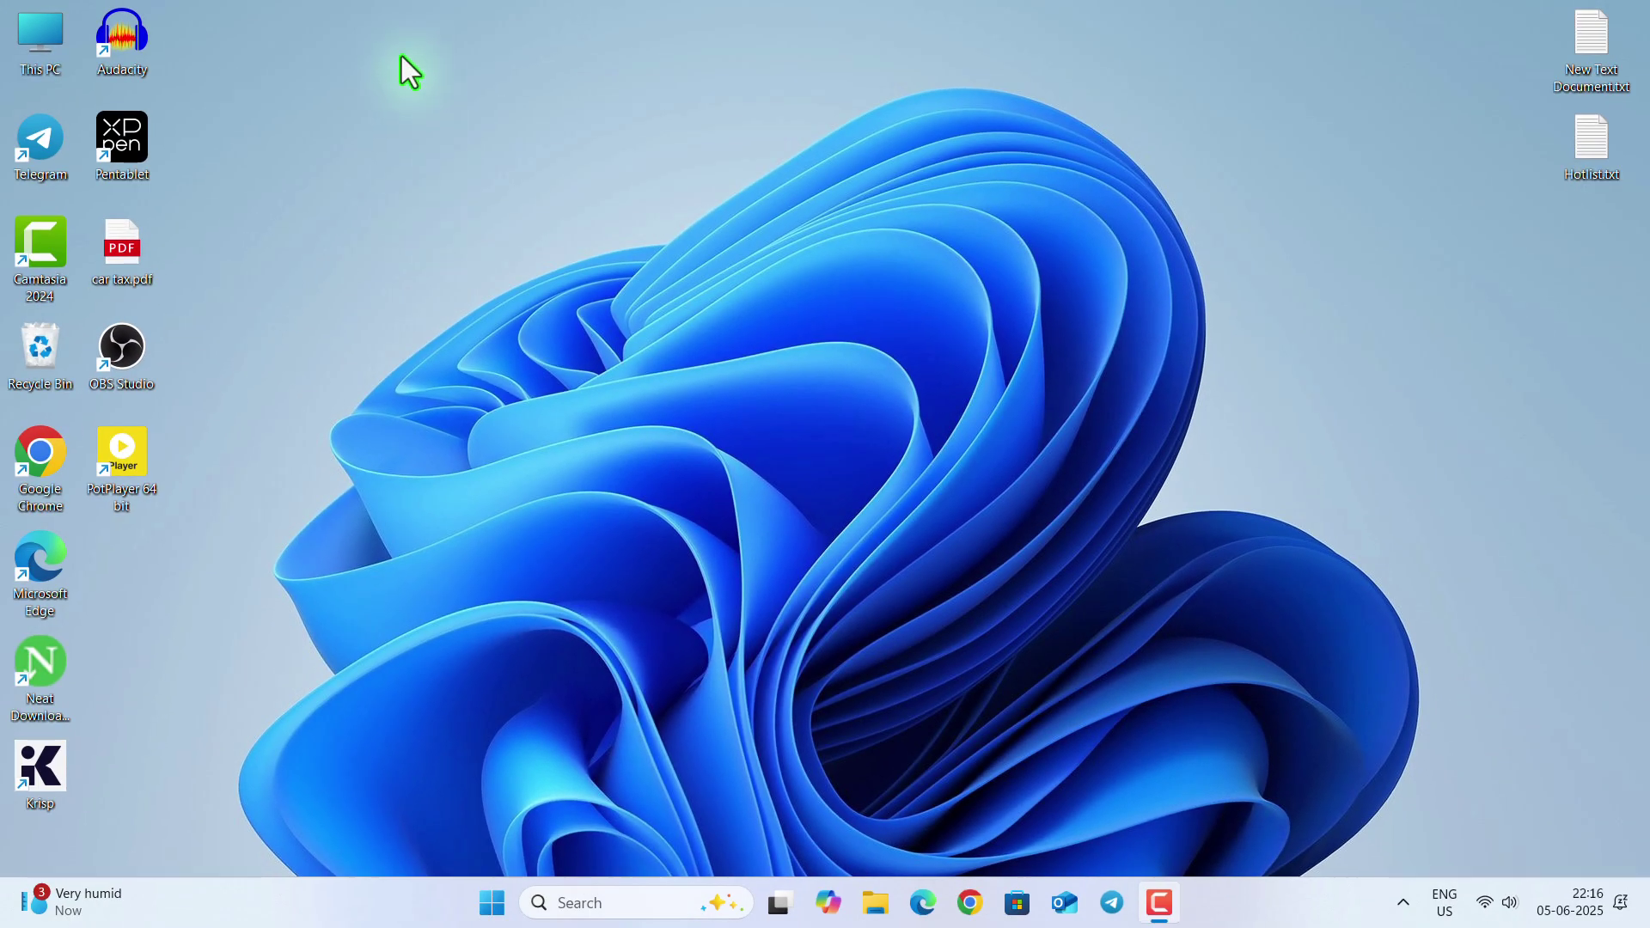
Launch Control Panel from a 'contr' search
{"action": "left_click", "coordinate": [400, 52]}
{"action": "left_click", "coordinate": [648, 901]}
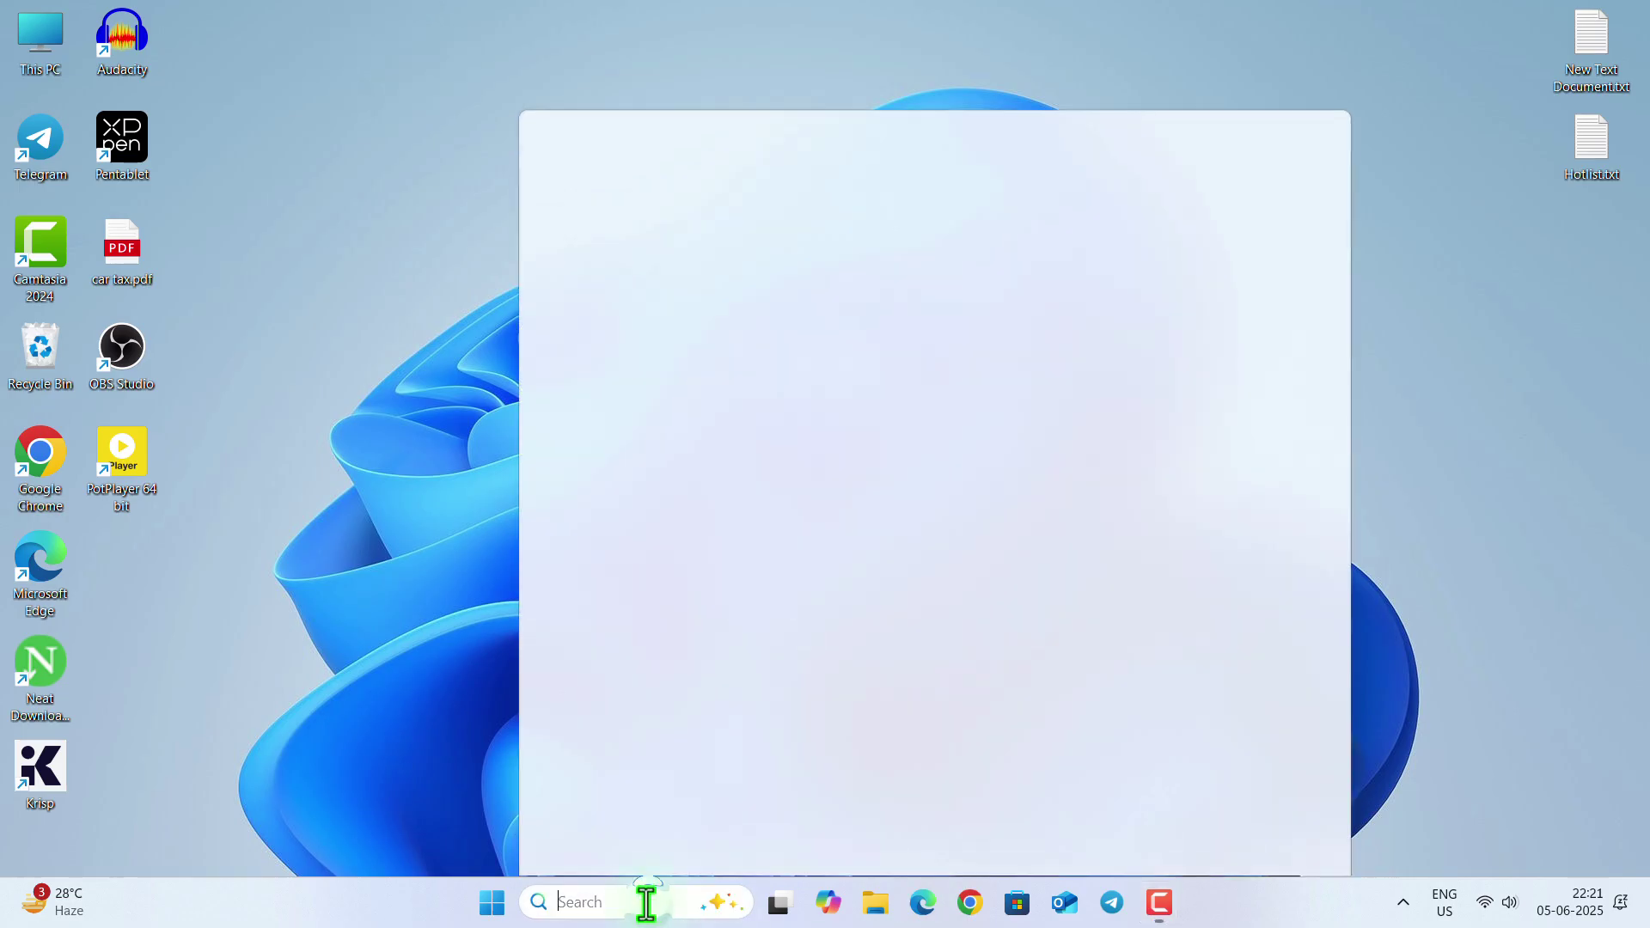
{"action": "type", "text": "contr"}
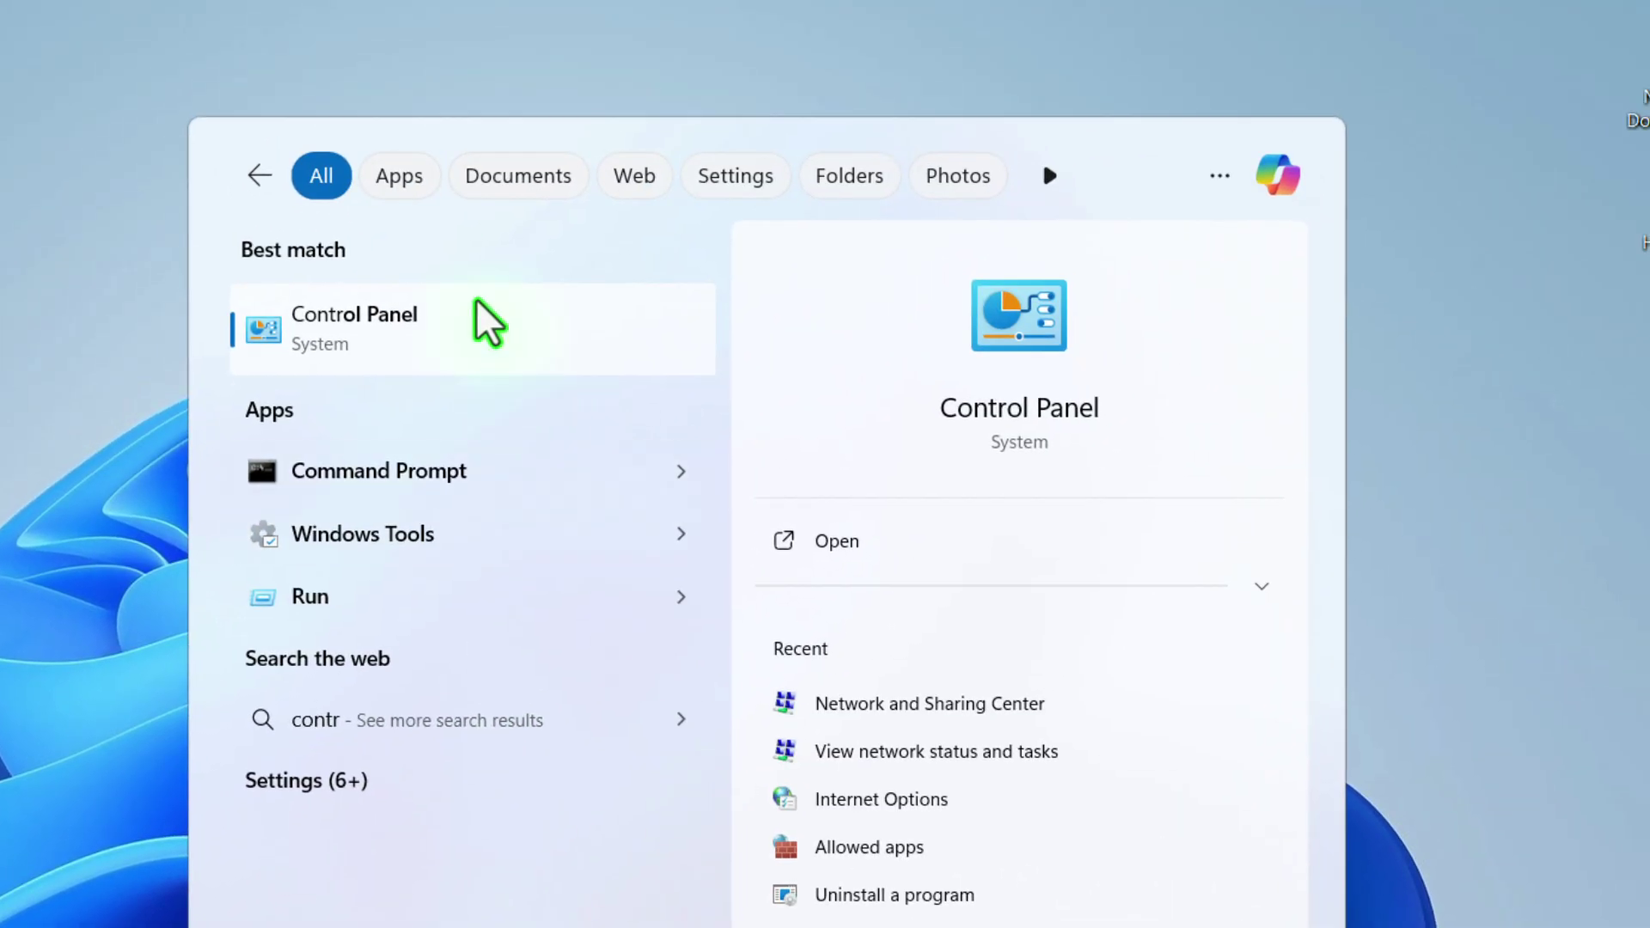
{"action": "left_click", "coordinate": [474, 301]}
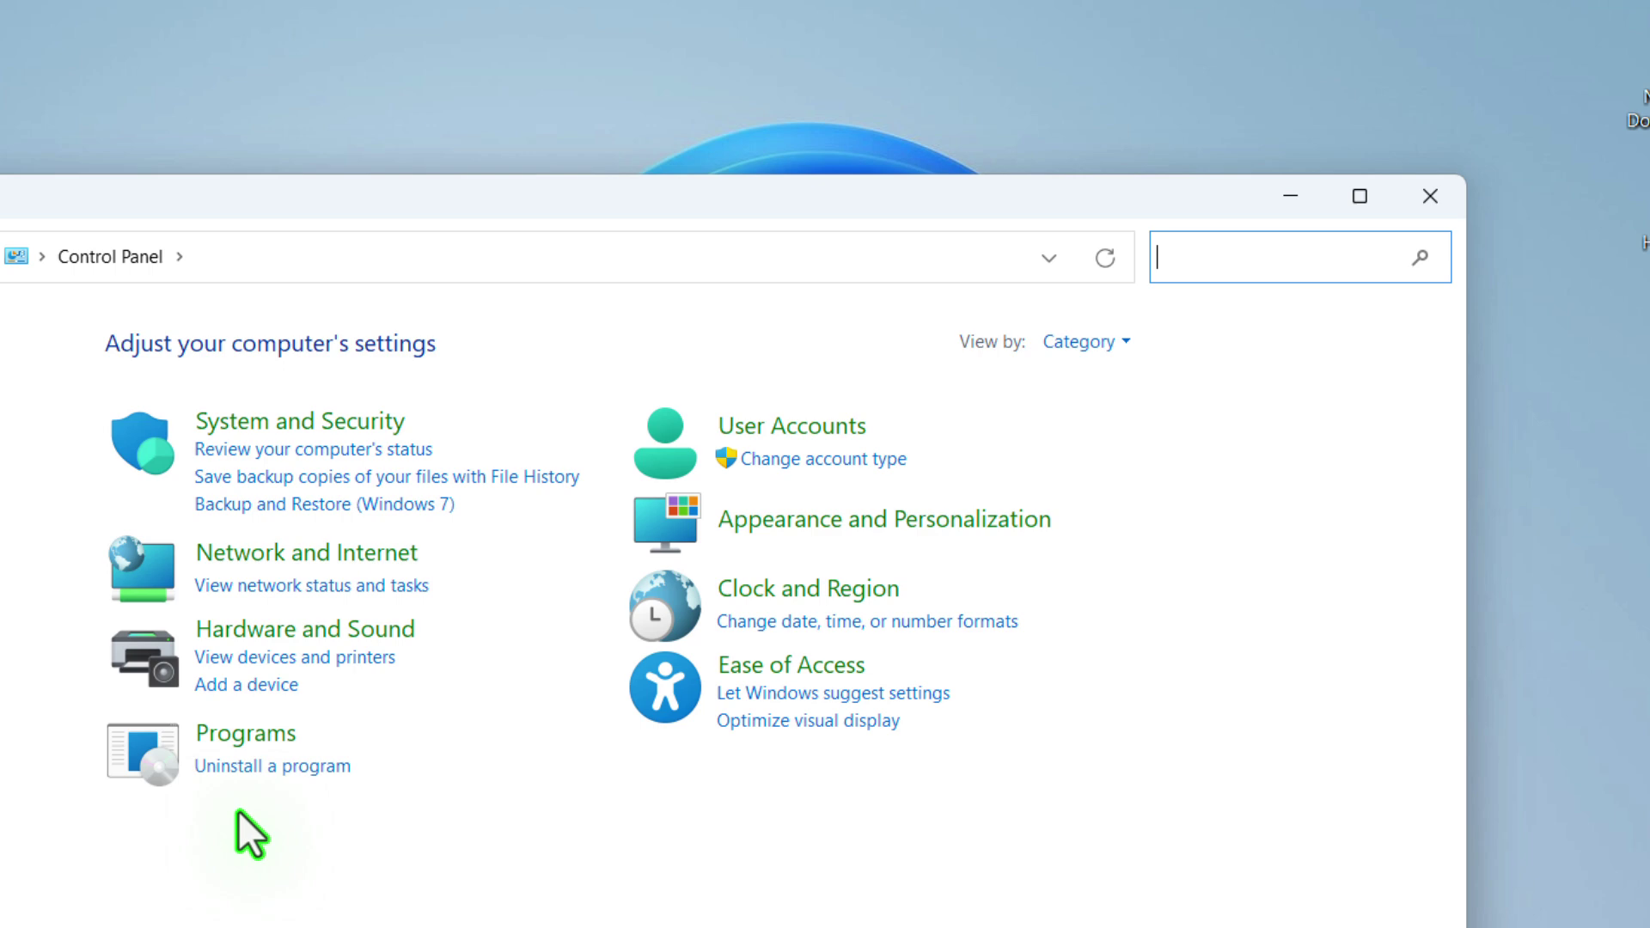
Go to Network and Sharing Center's adapter list and bring up Wi-Fi 2's options
{"action": "left_click", "coordinate": [307, 555]}
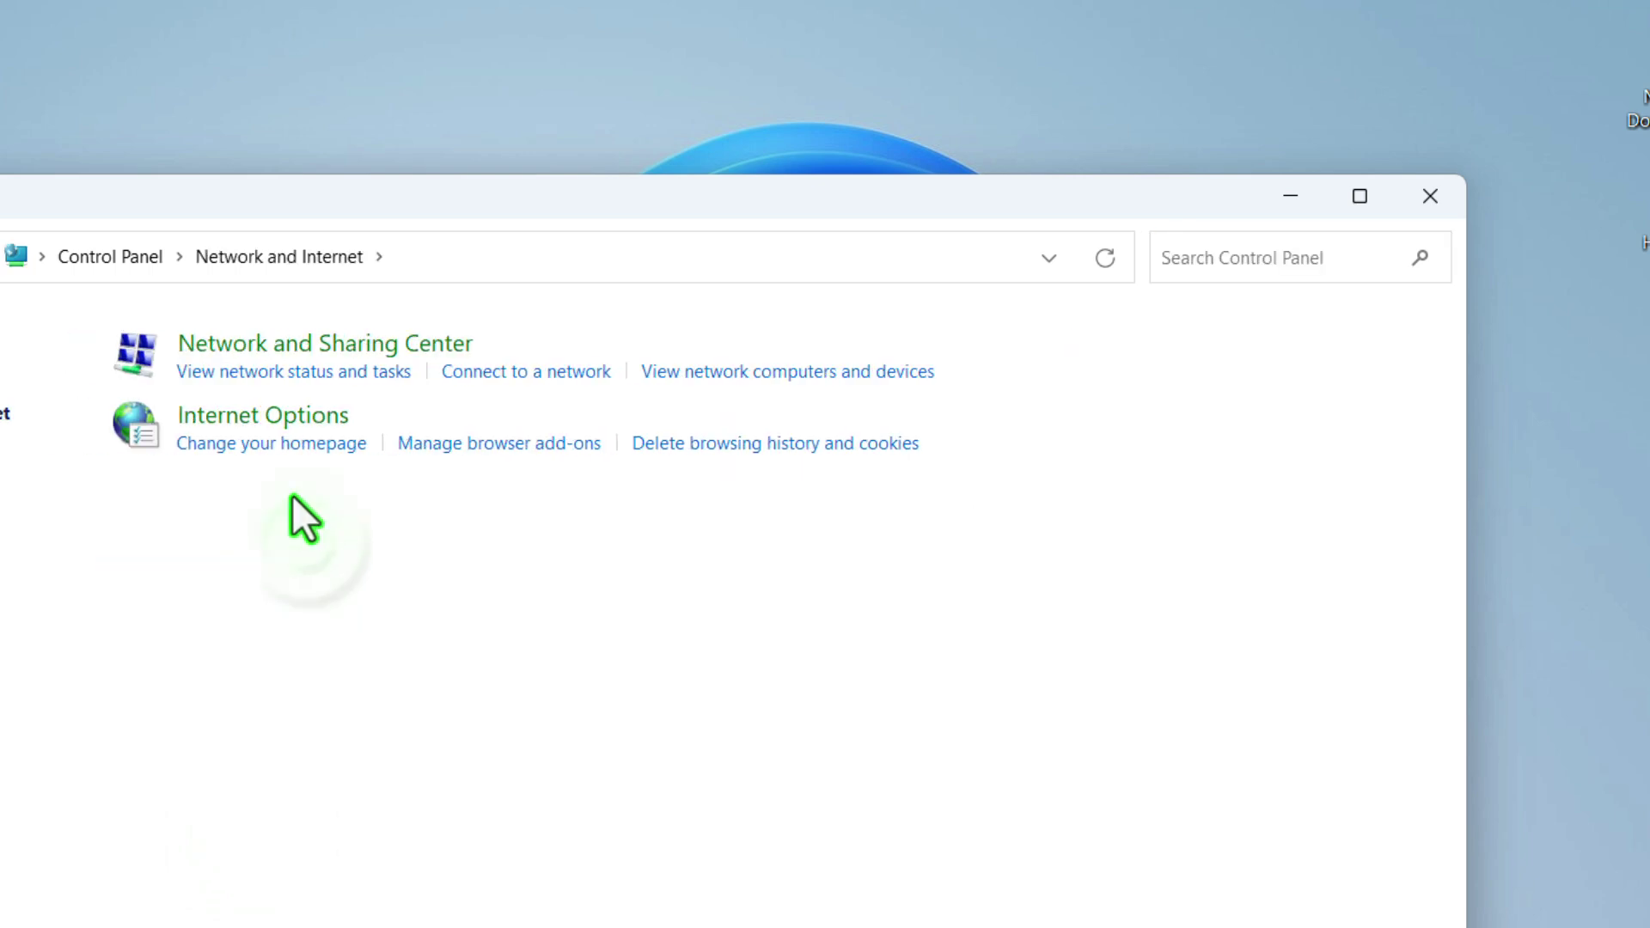
{"action": "left_click", "coordinate": [296, 343]}
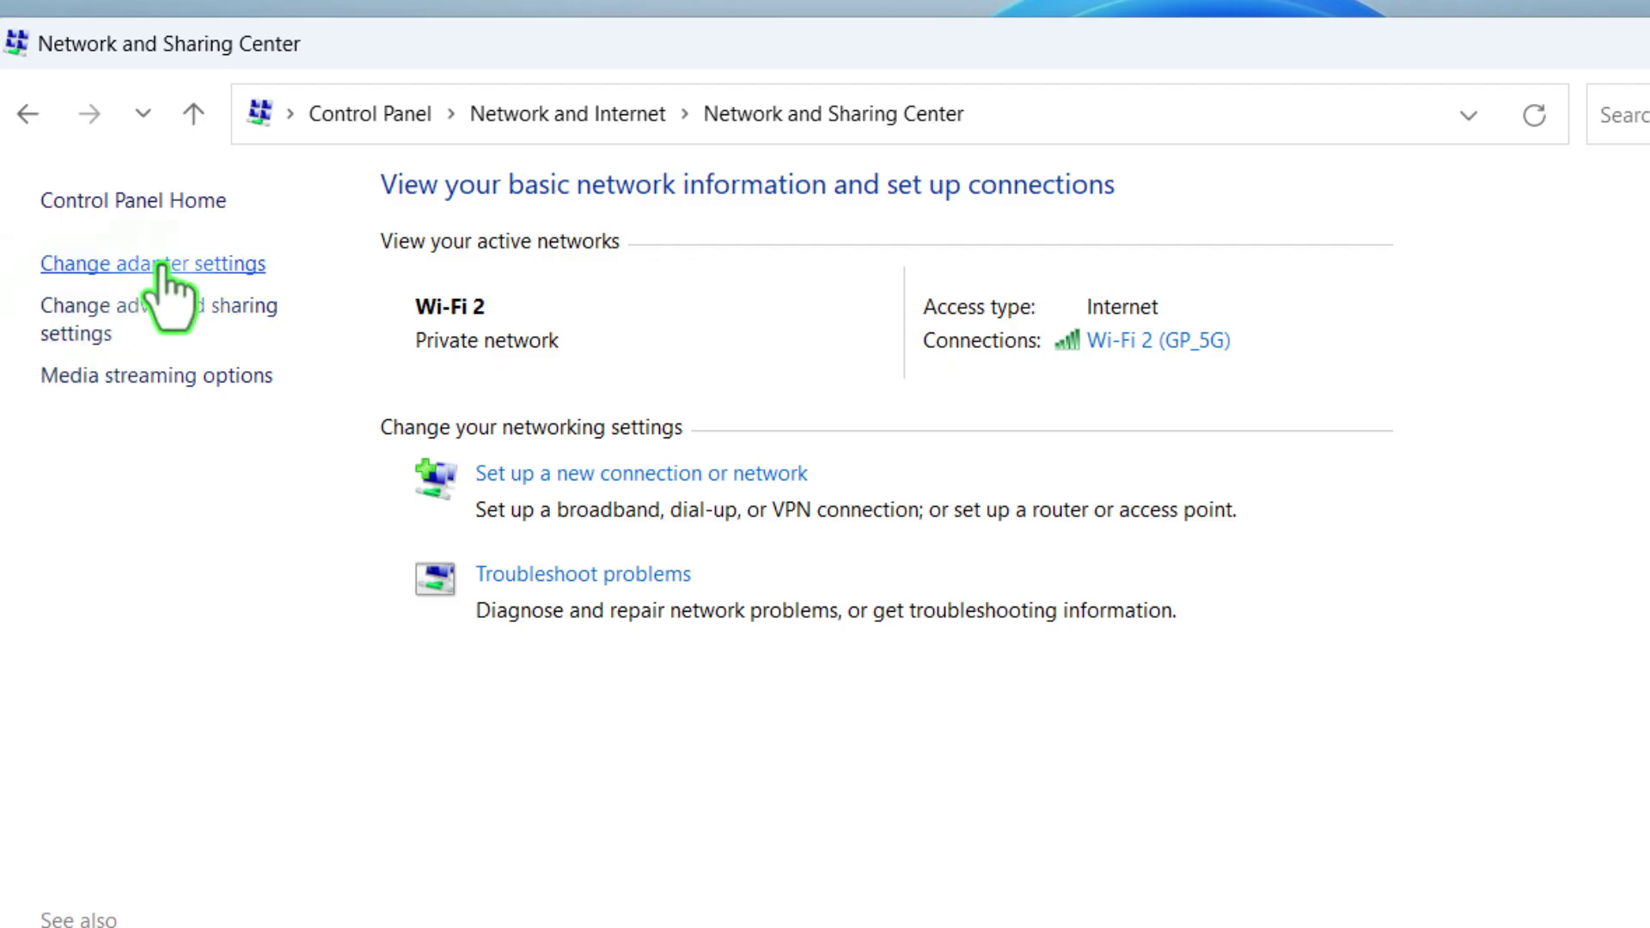
{"action": "left_click", "coordinate": [162, 267]}
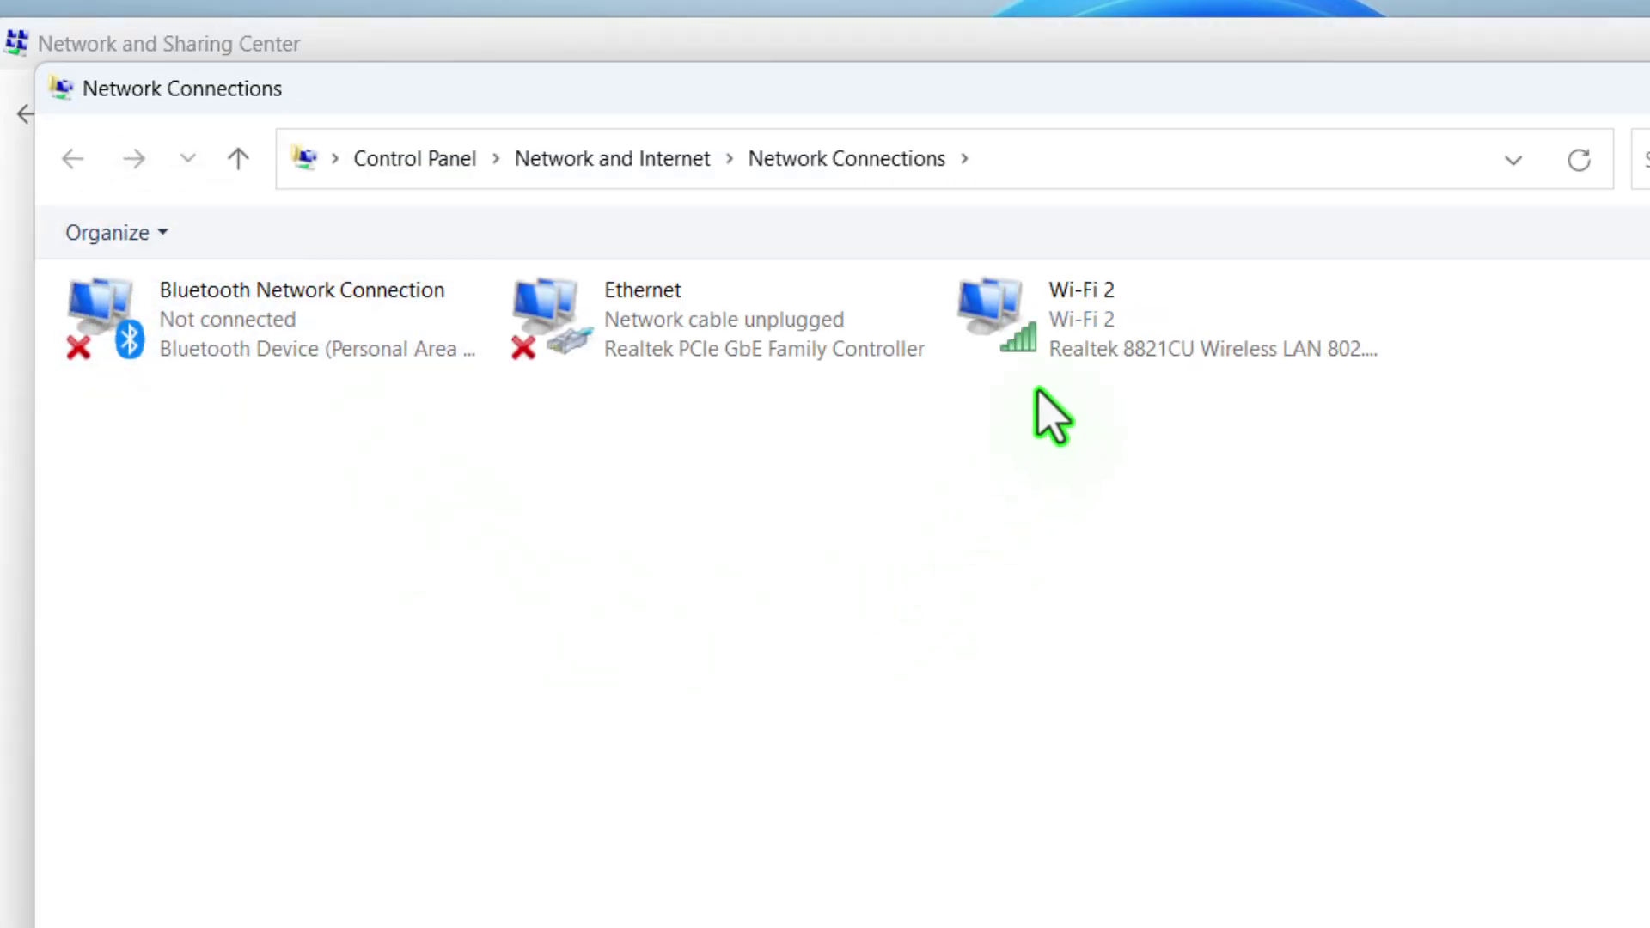
{"action": "left_click", "coordinate": [1068, 356]}
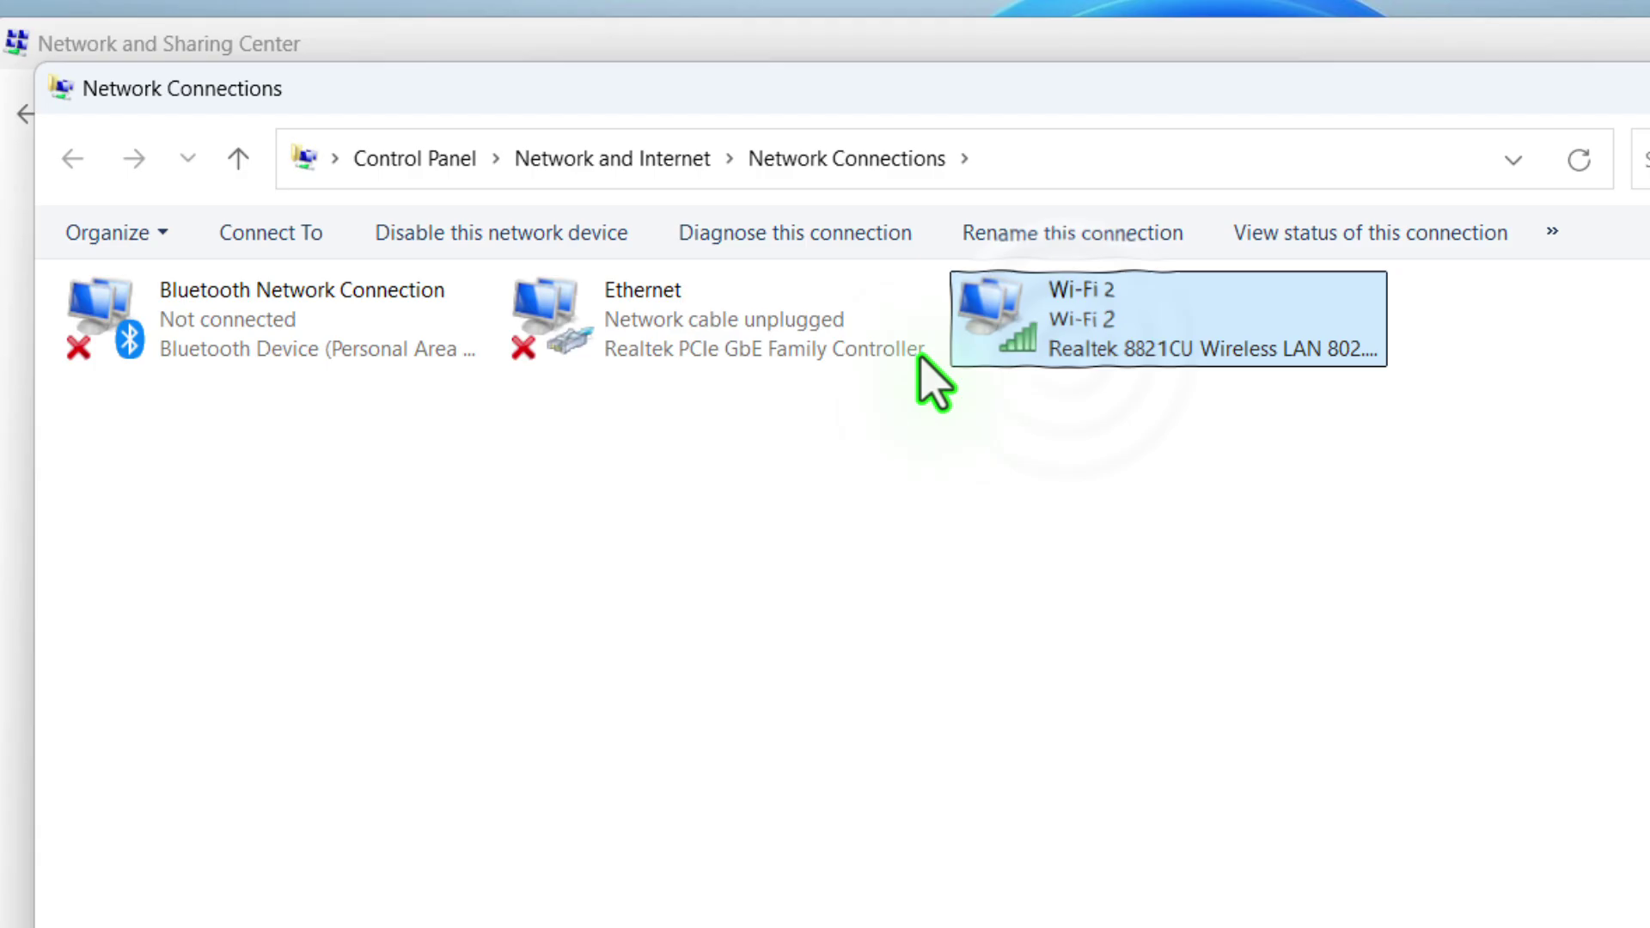
{"action": "left_click", "coordinate": [625, 344]}
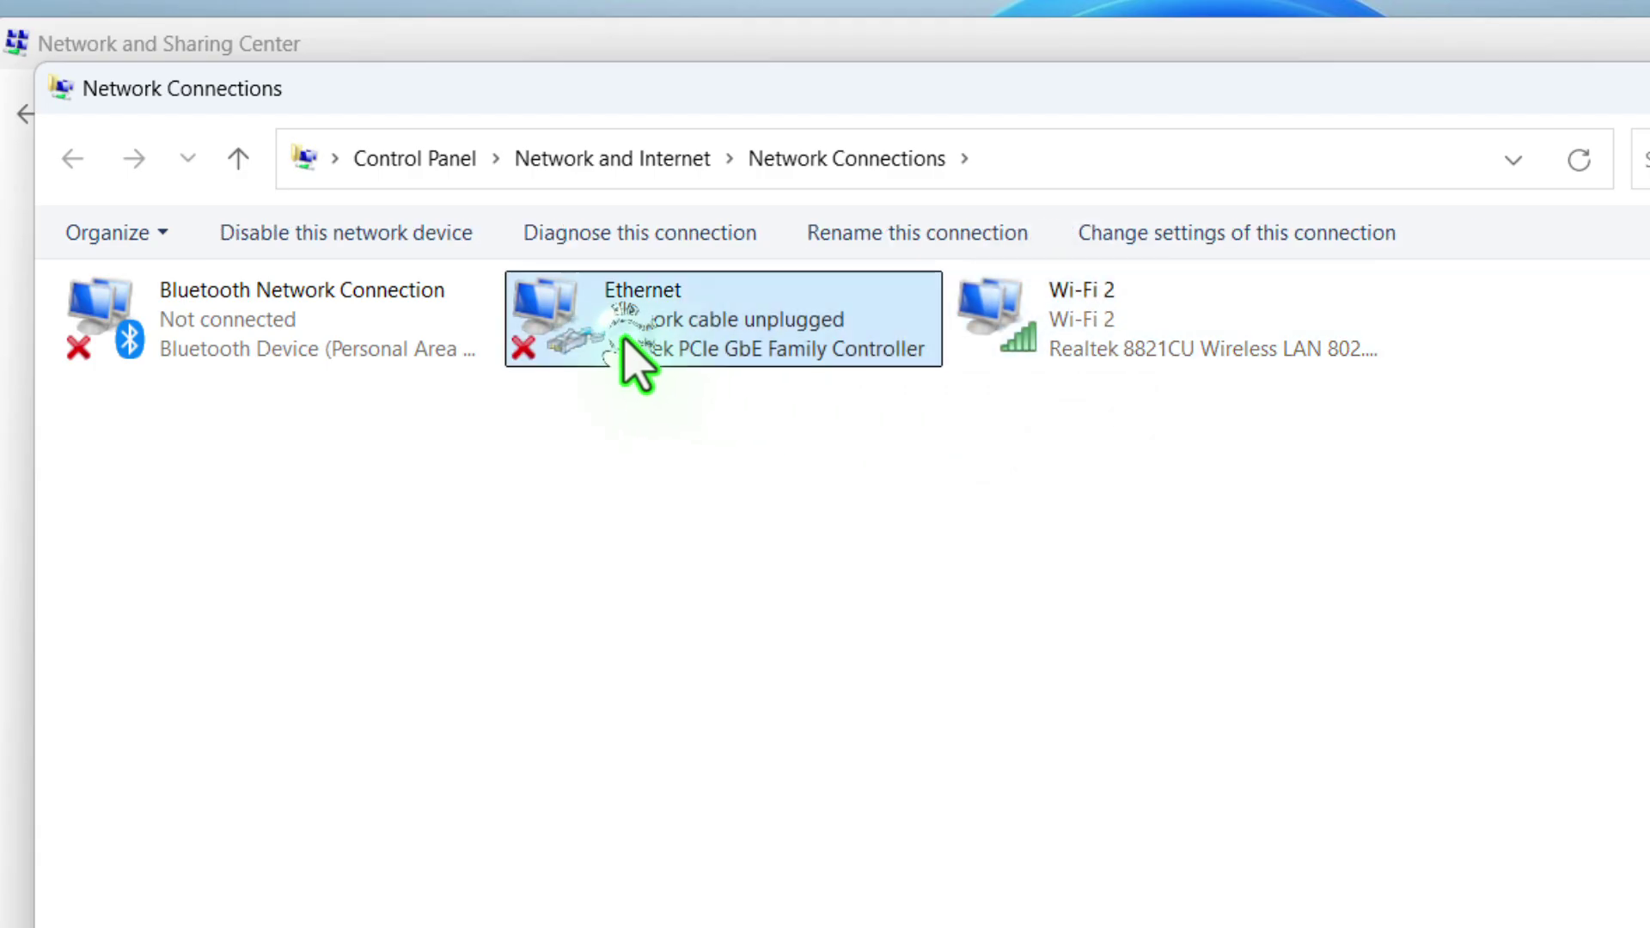
{"action": "left_click", "coordinate": [1081, 344]}
{"action": "right_click", "coordinate": [1078, 354]}
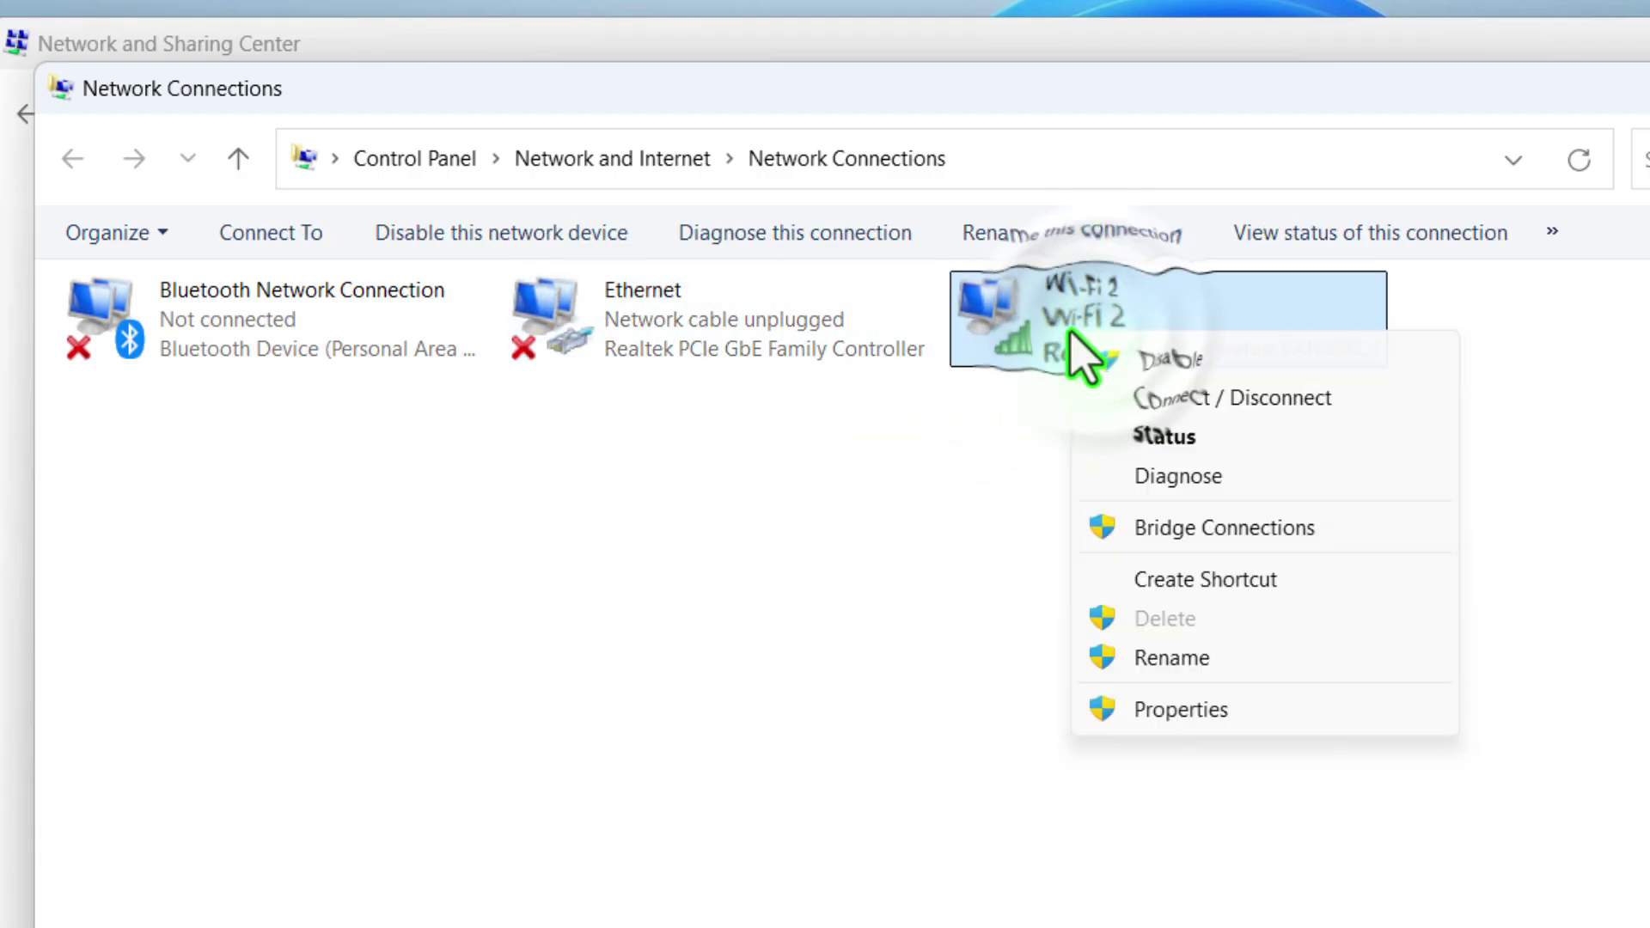
Set Wi-Fi 2's IPv4 DNS servers to 1.1.1.1 and 1.0.0.1 and save with OK
{"action": "left_click", "coordinate": [1154, 718]}
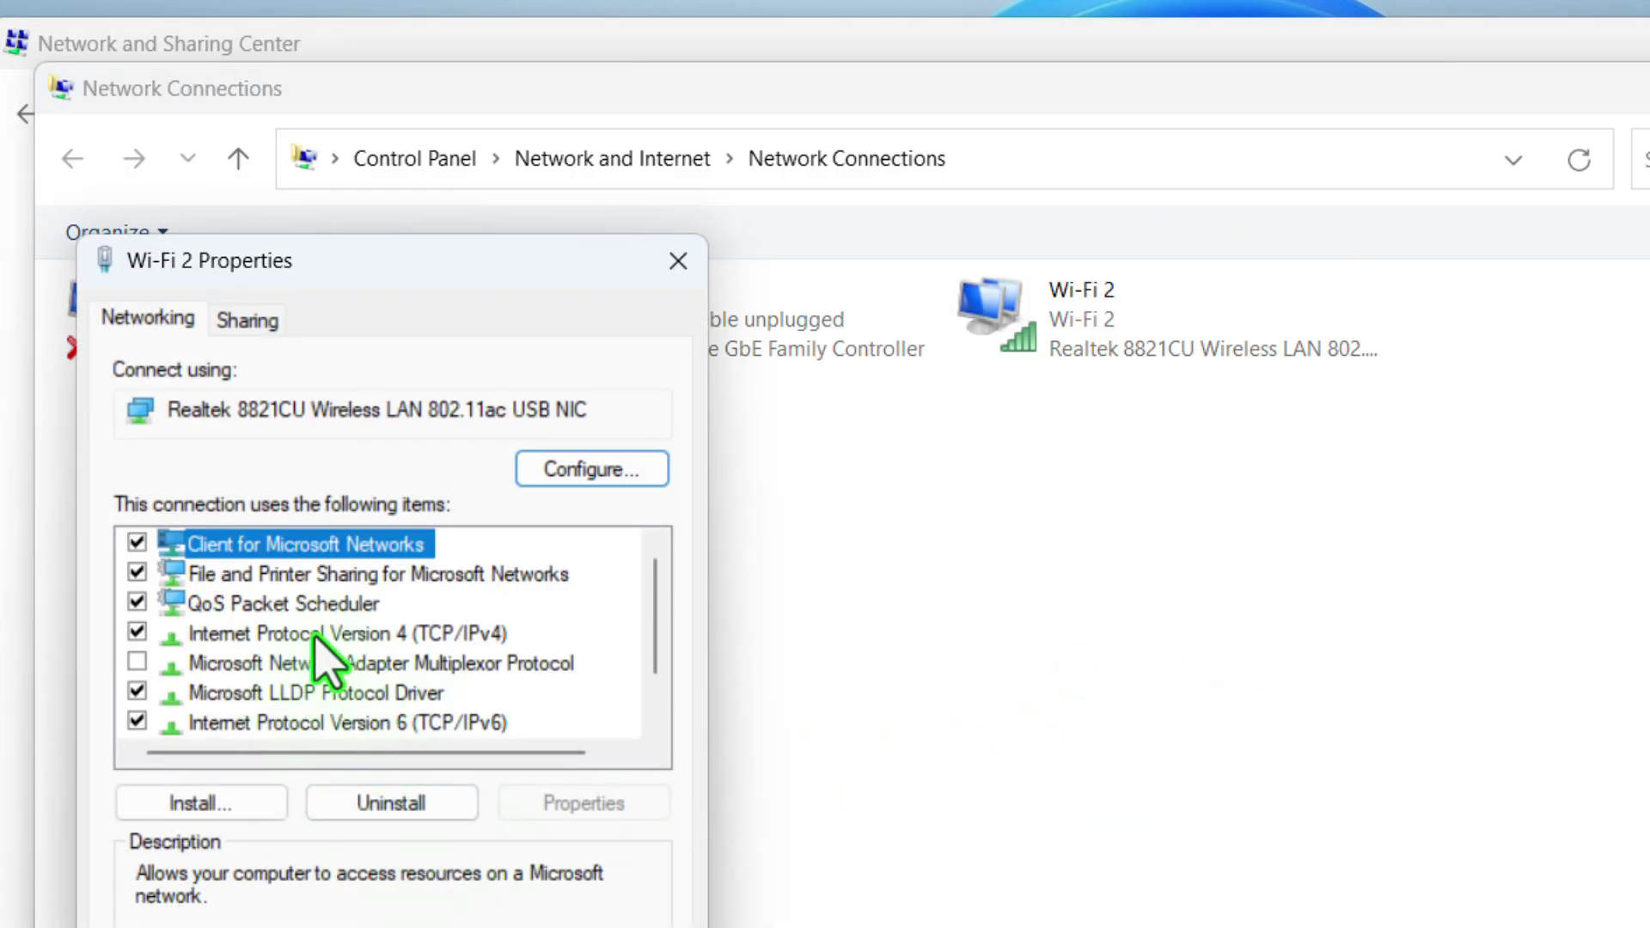
{"action": "double_click", "coordinate": [352, 636]}
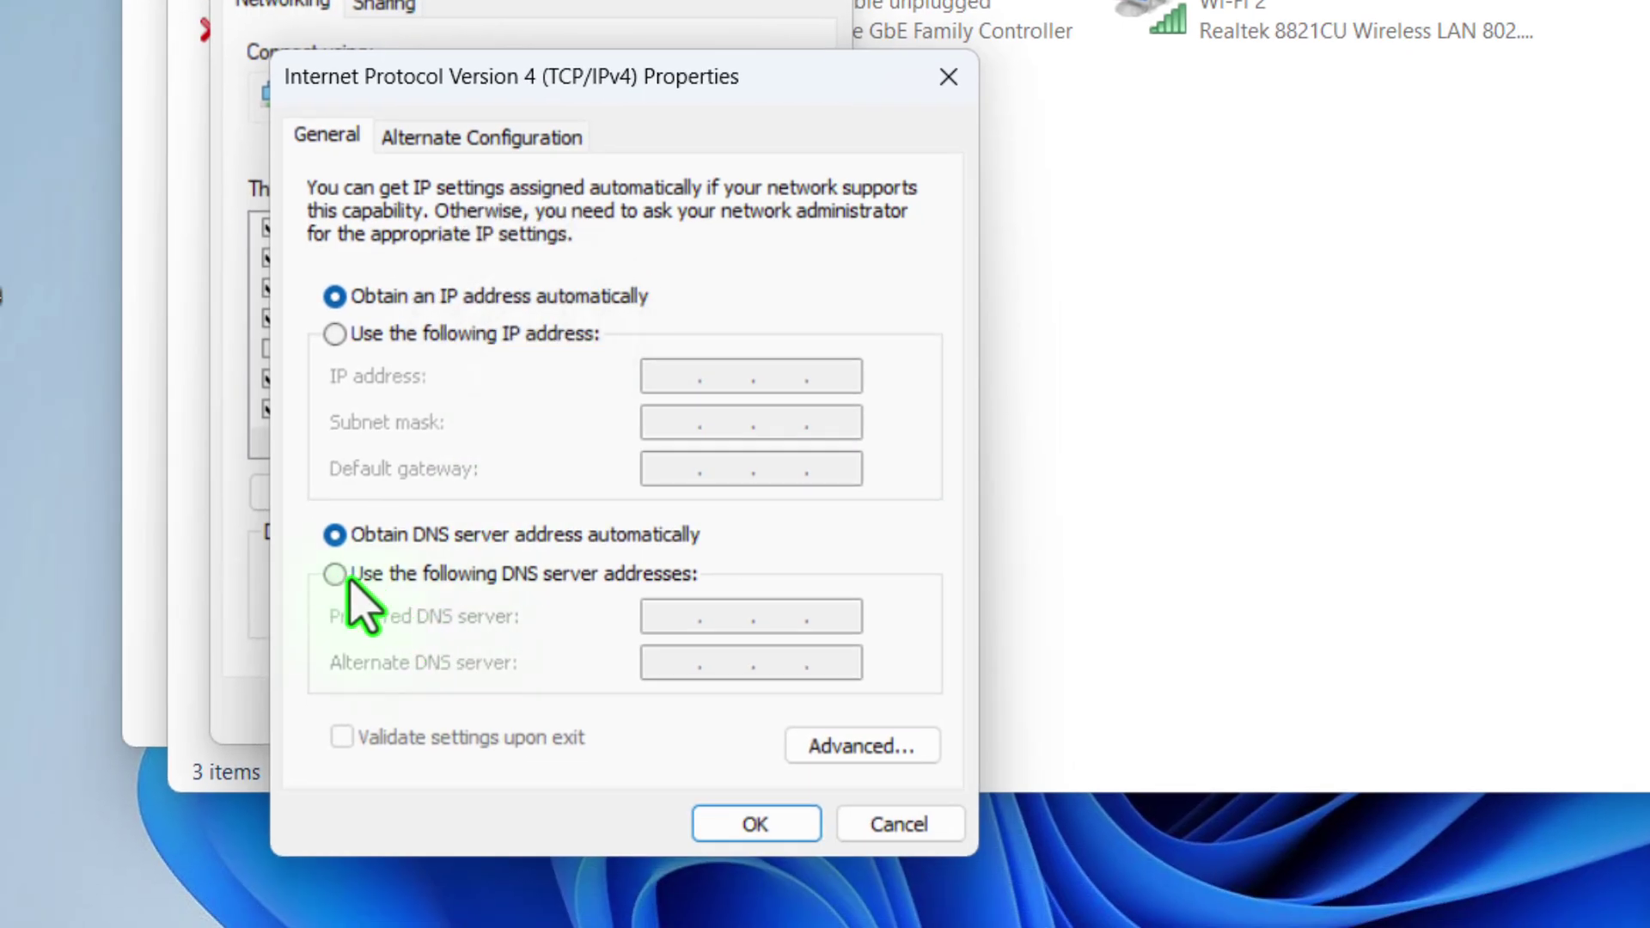
{"action": "left_click", "coordinate": [344, 575]}
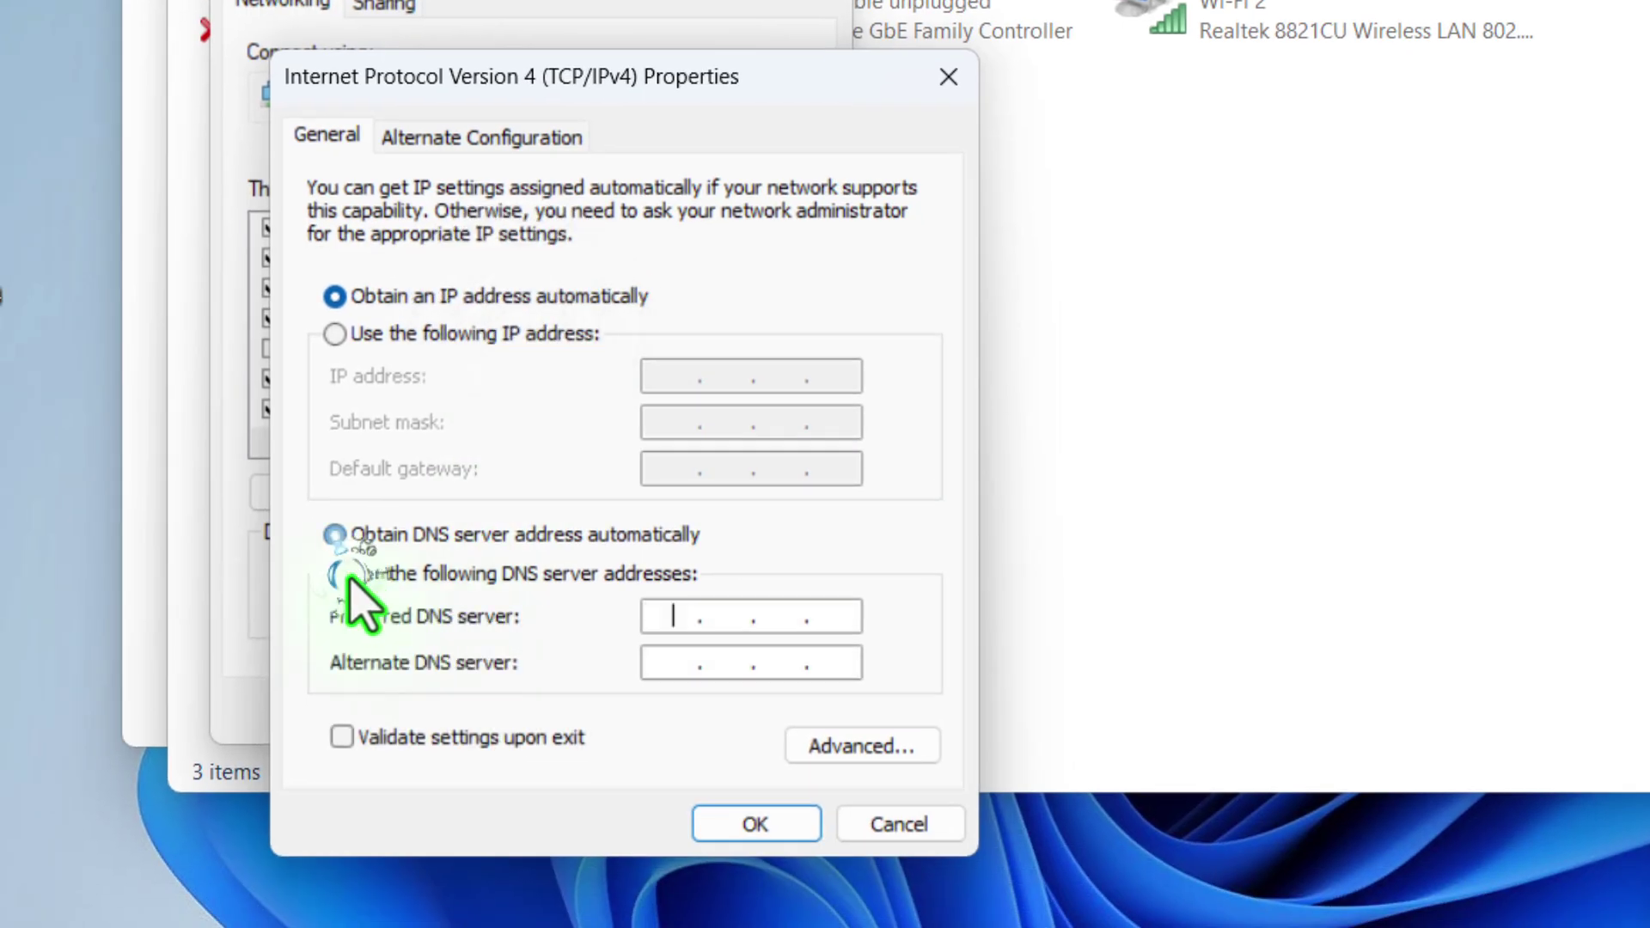
{"action": "left_click", "coordinate": [683, 619]}
{"action": "type", "text": "1.11"}
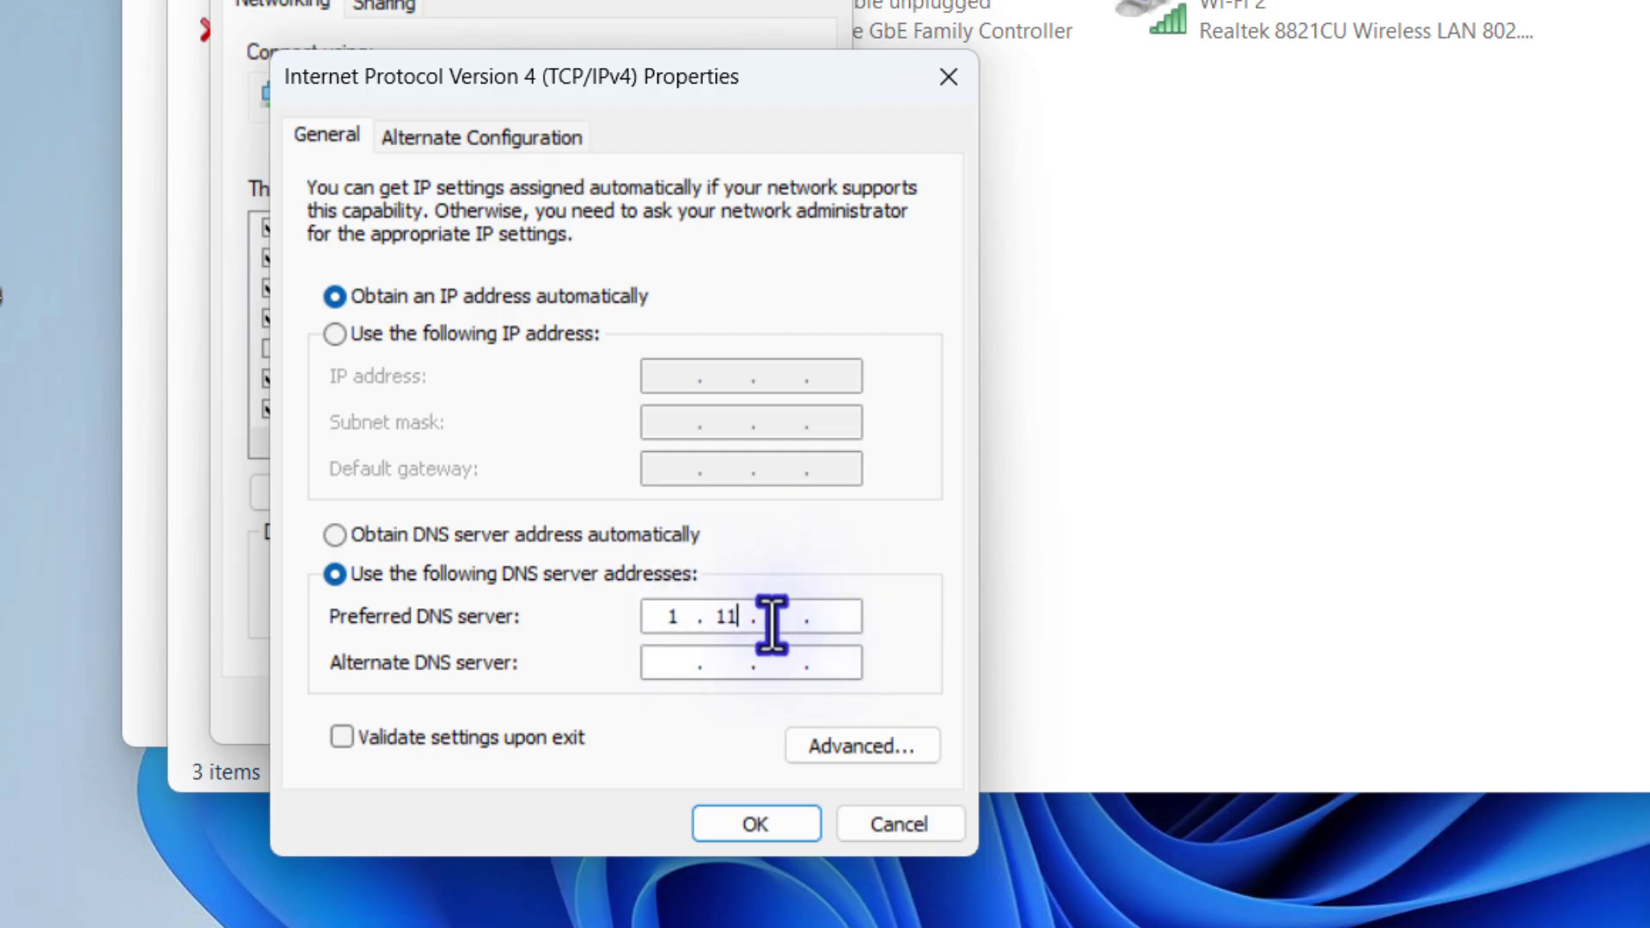
{"action": "type", "text": ".1"}
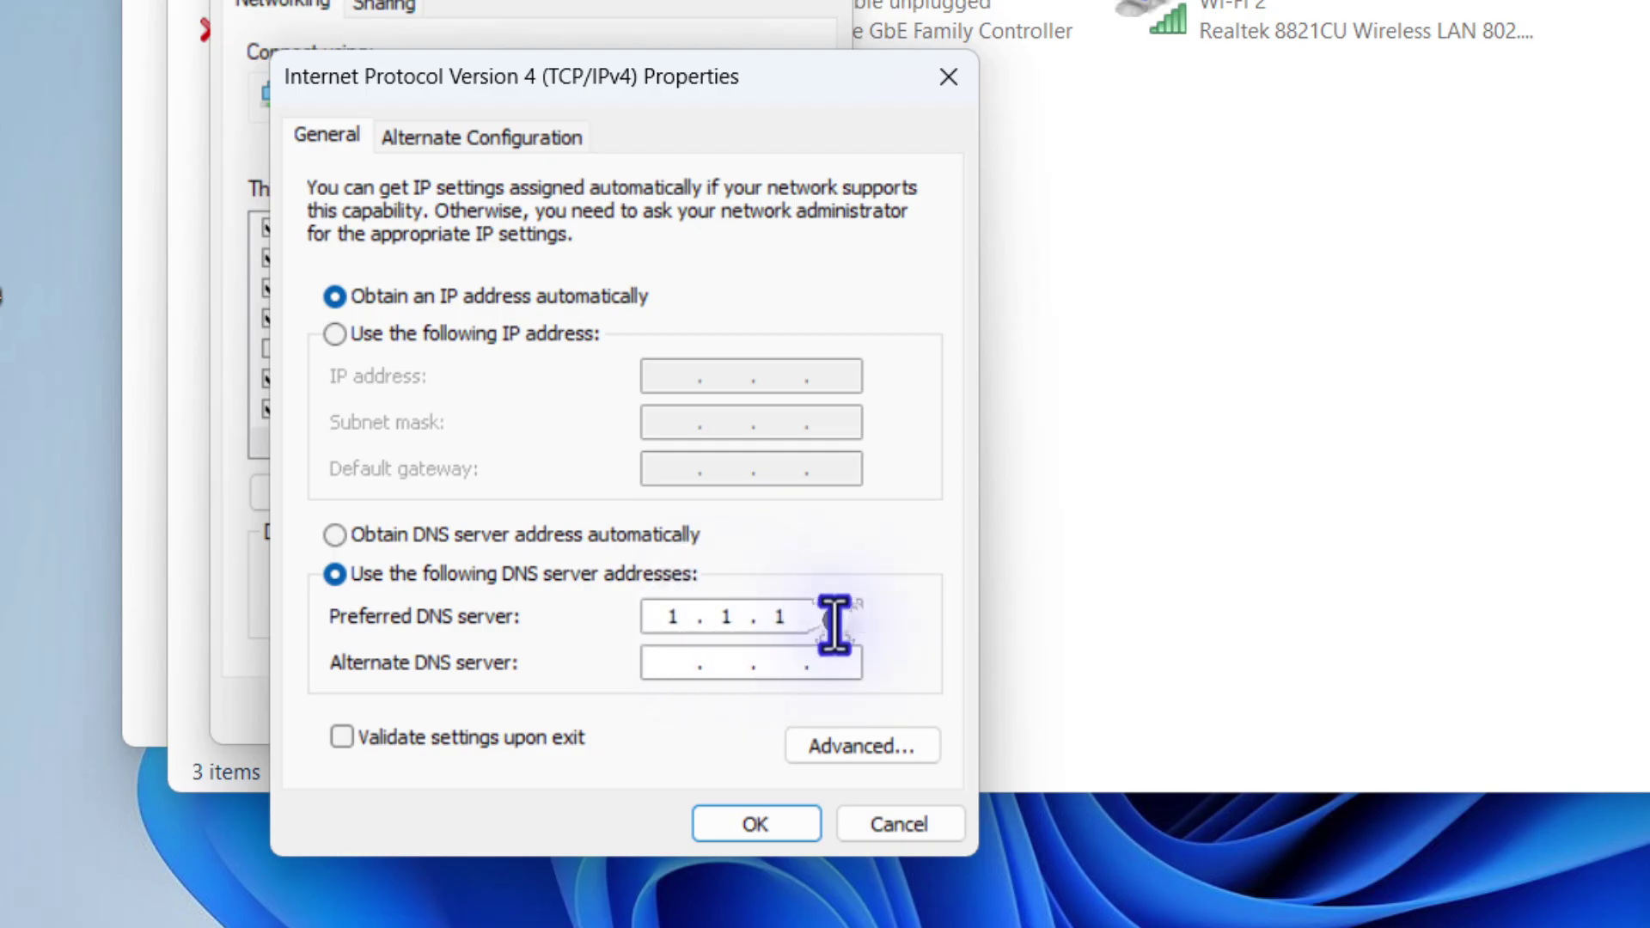
{"action": "type", "text": "1"}
{"action": "left_click", "coordinate": [670, 667]}
{"action": "type", "text": "1.0"}
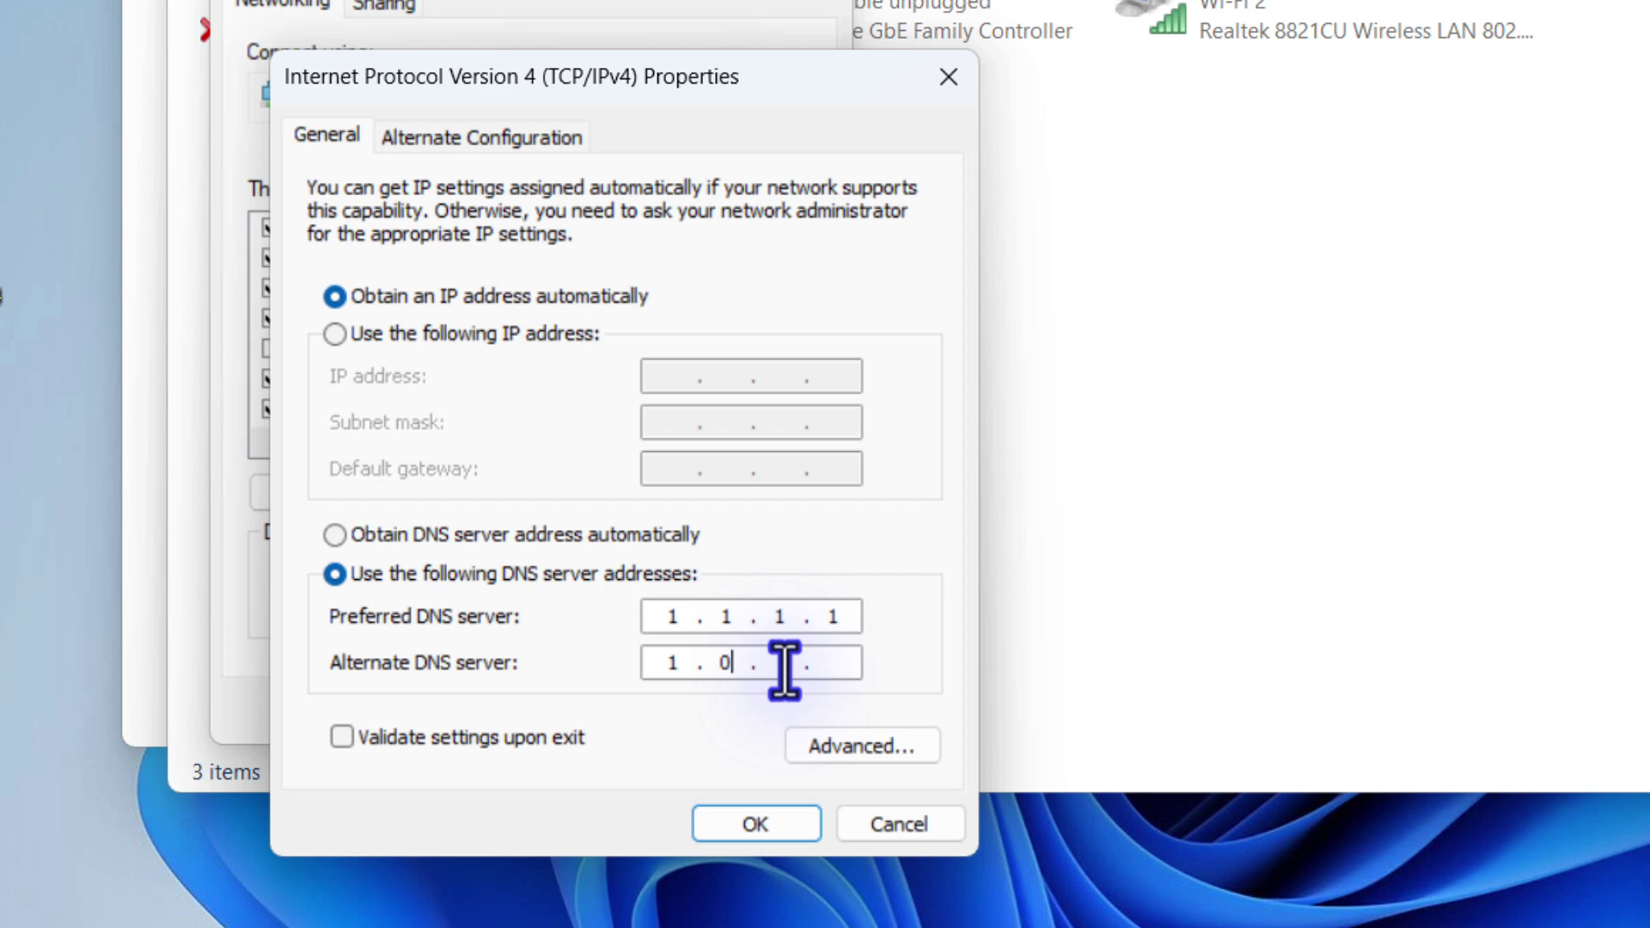
{"action": "type", "text": ".0.1"}
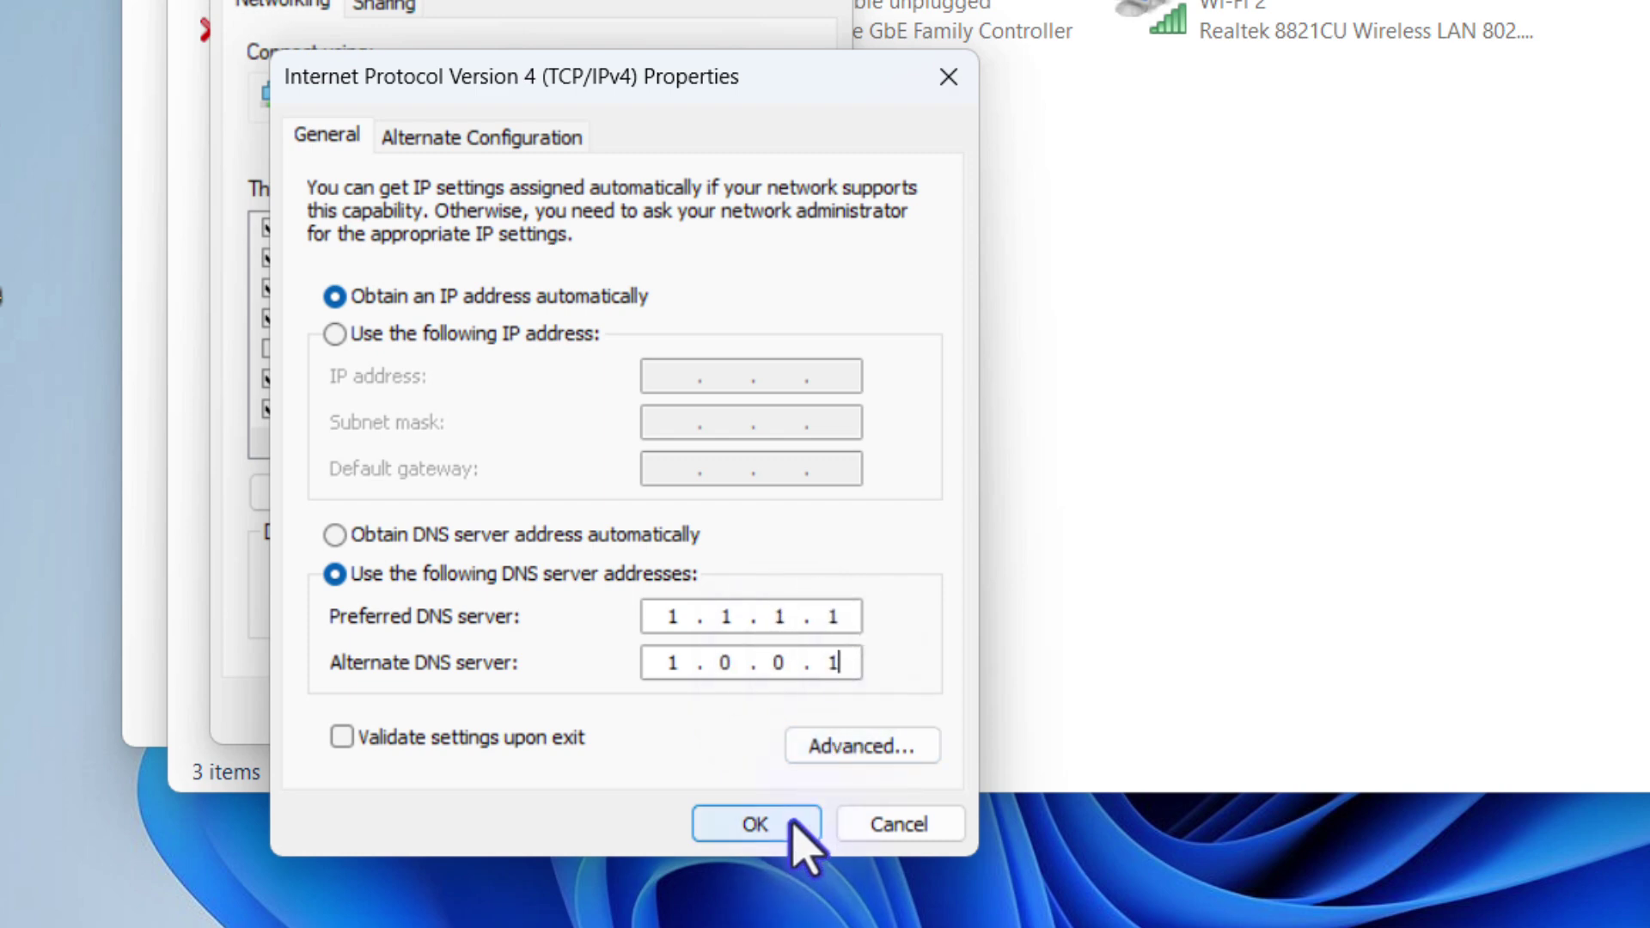
{"action": "left_click", "coordinate": [791, 824]}
{"action": "left_click", "coordinate": [640, 703]}
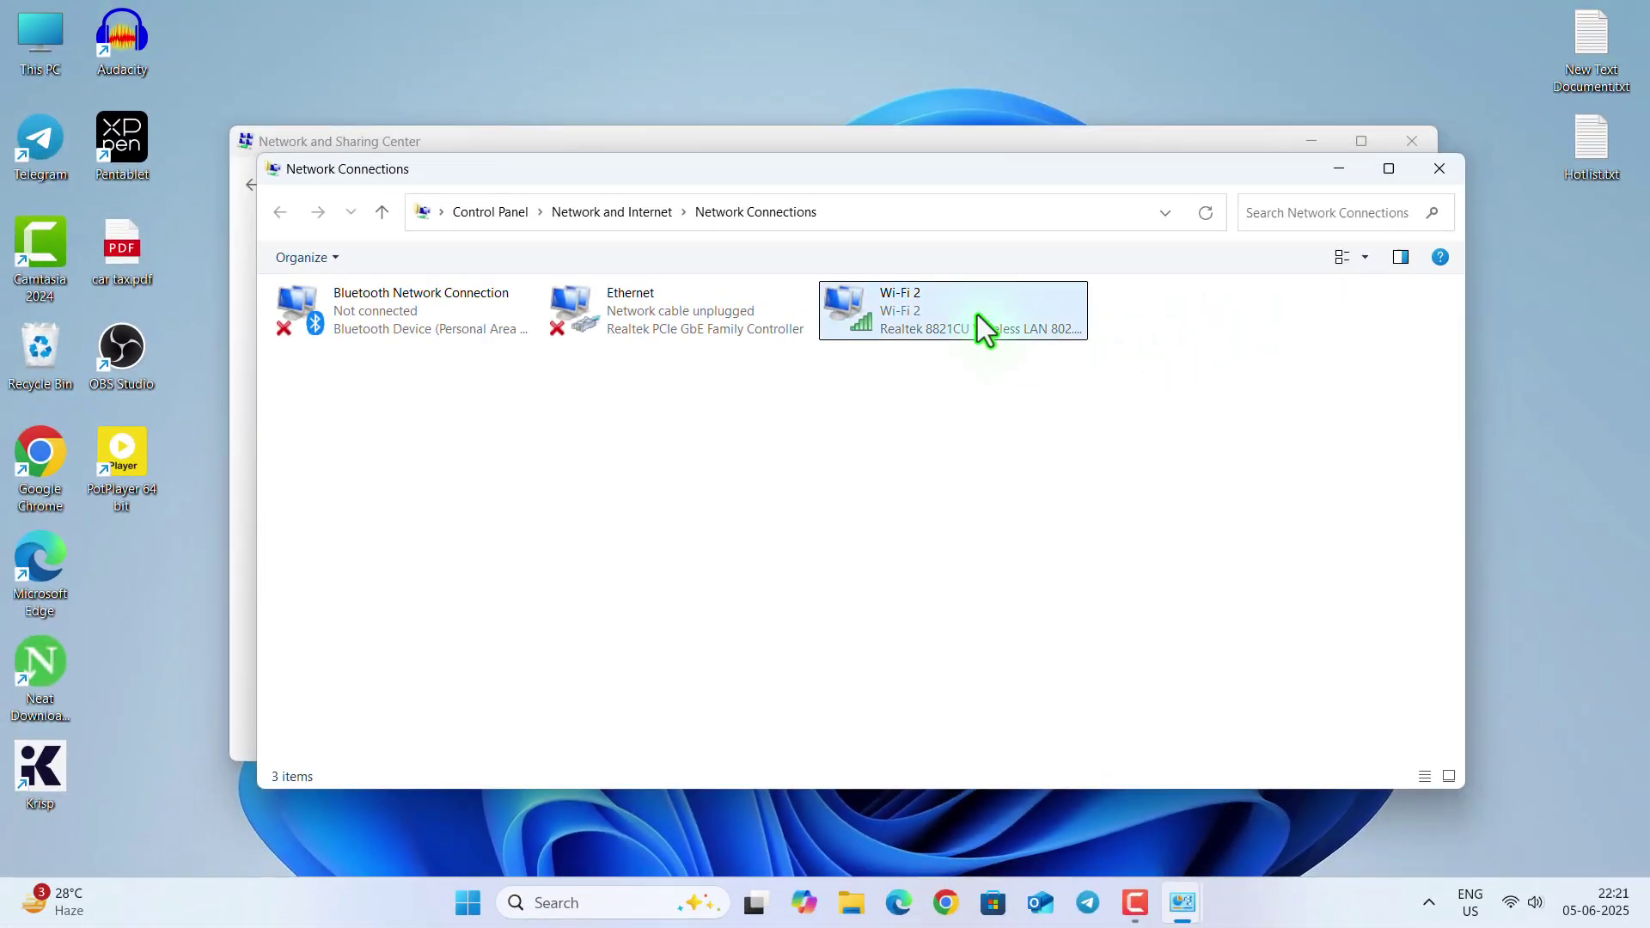
Replace Wi-Fi 2's IPv4 DNS servers with 8.8.8.8 and 8.8.4.4 and confirm
{"action": "right_click", "coordinate": [958, 313]}
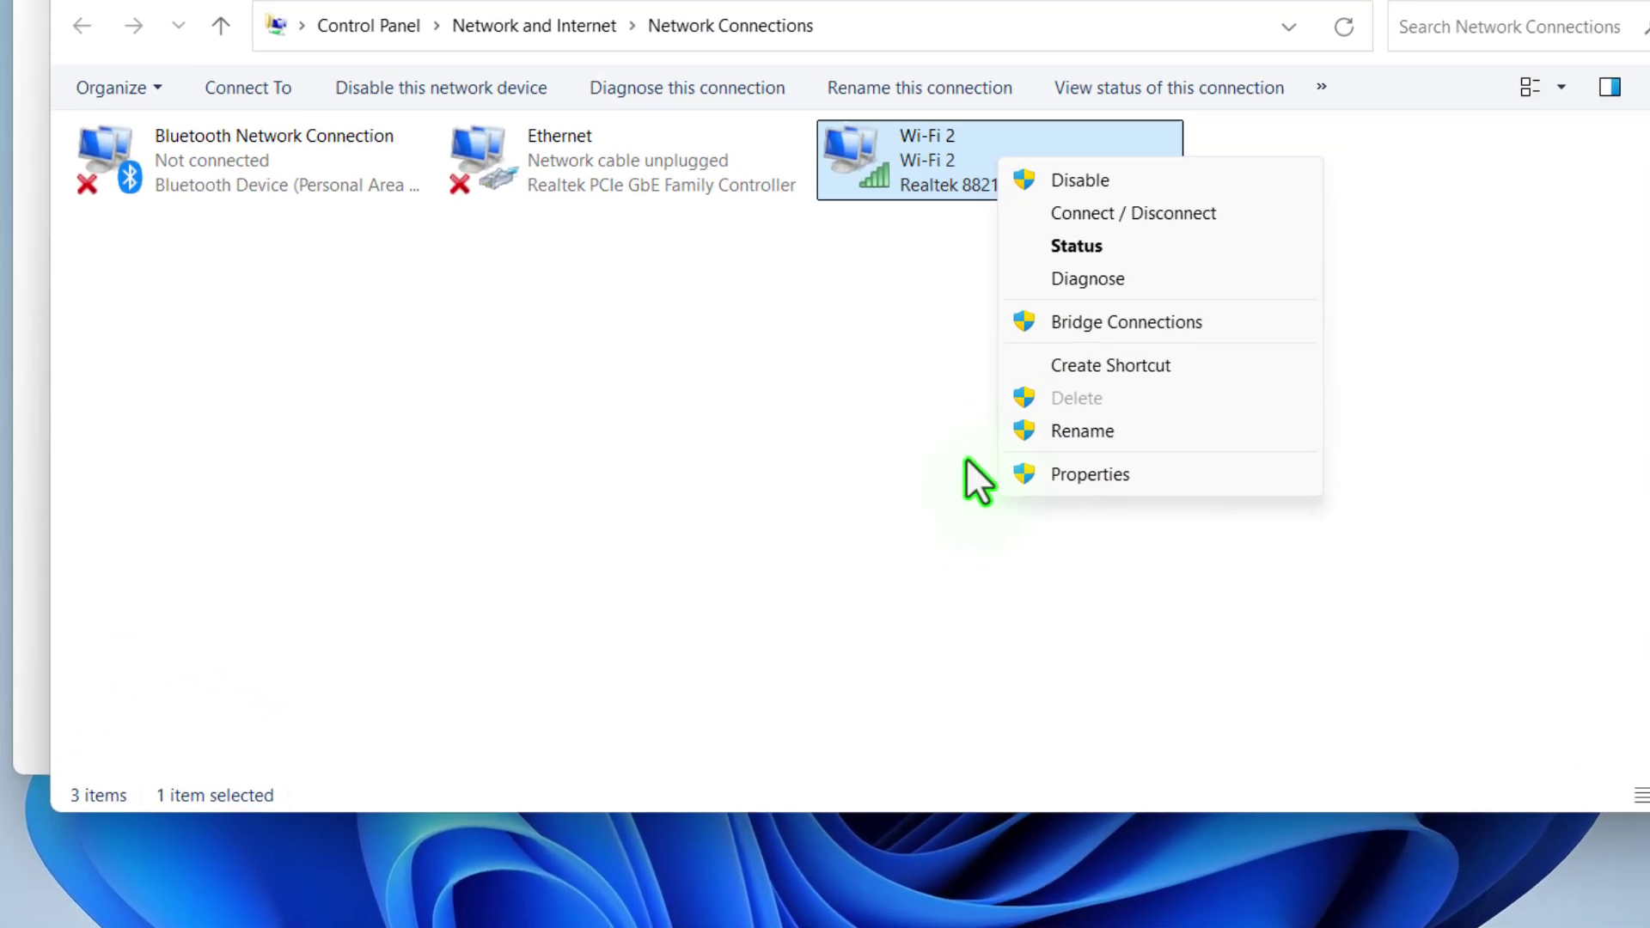
{"action": "left_click", "coordinate": [988, 544]}
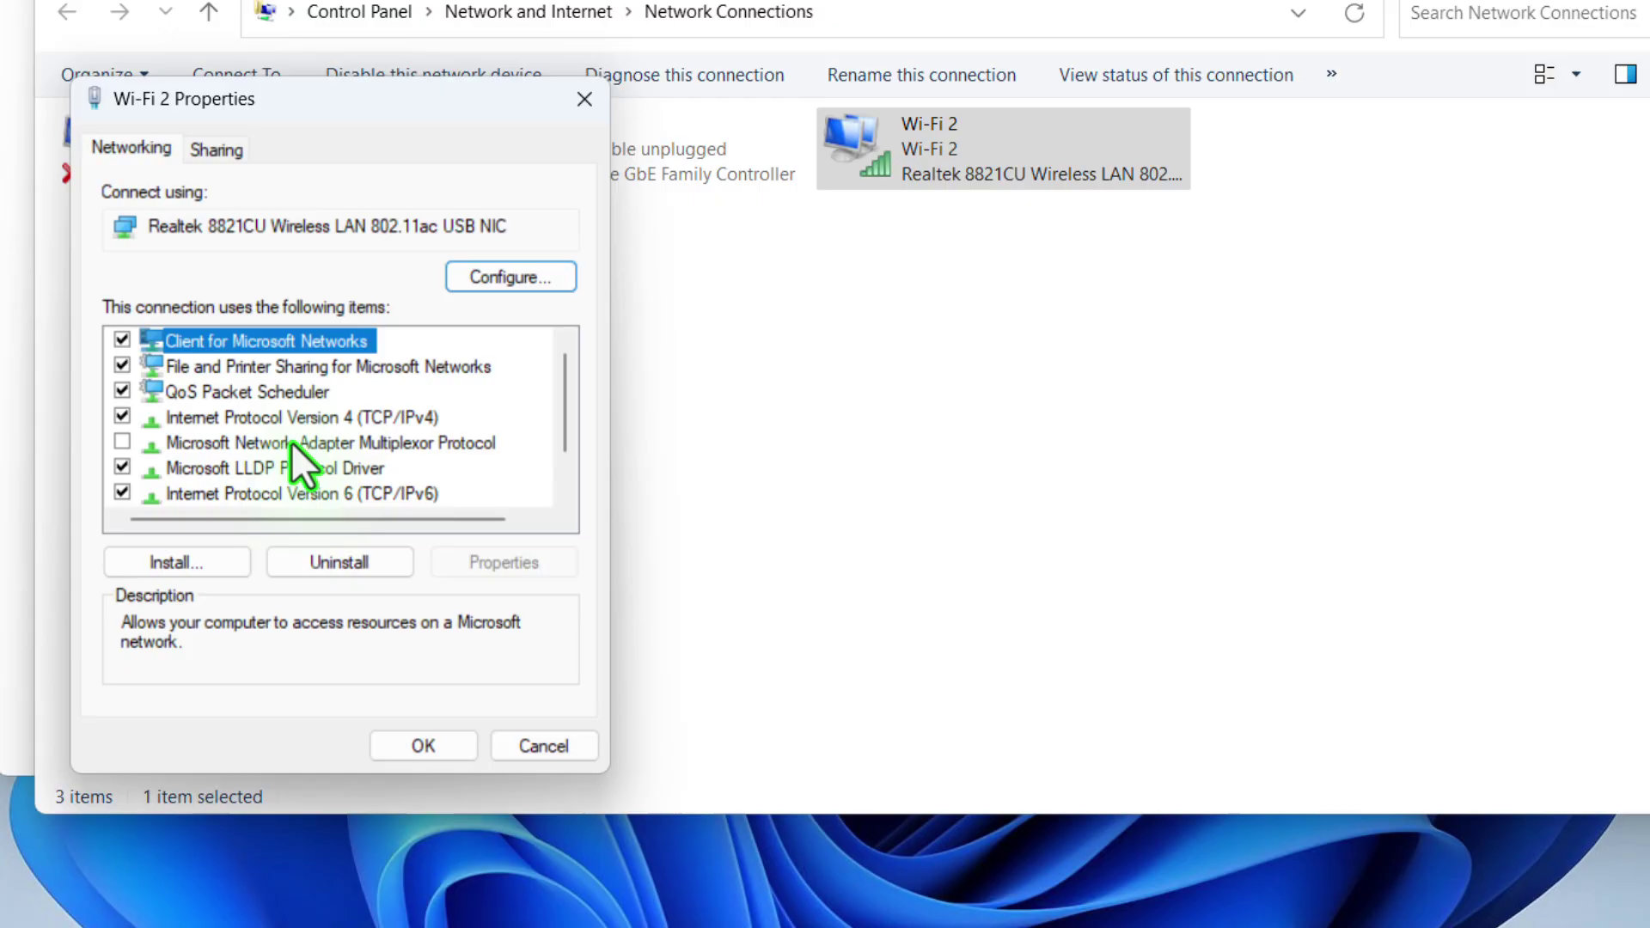
{"action": "double_click", "coordinate": [277, 419]}
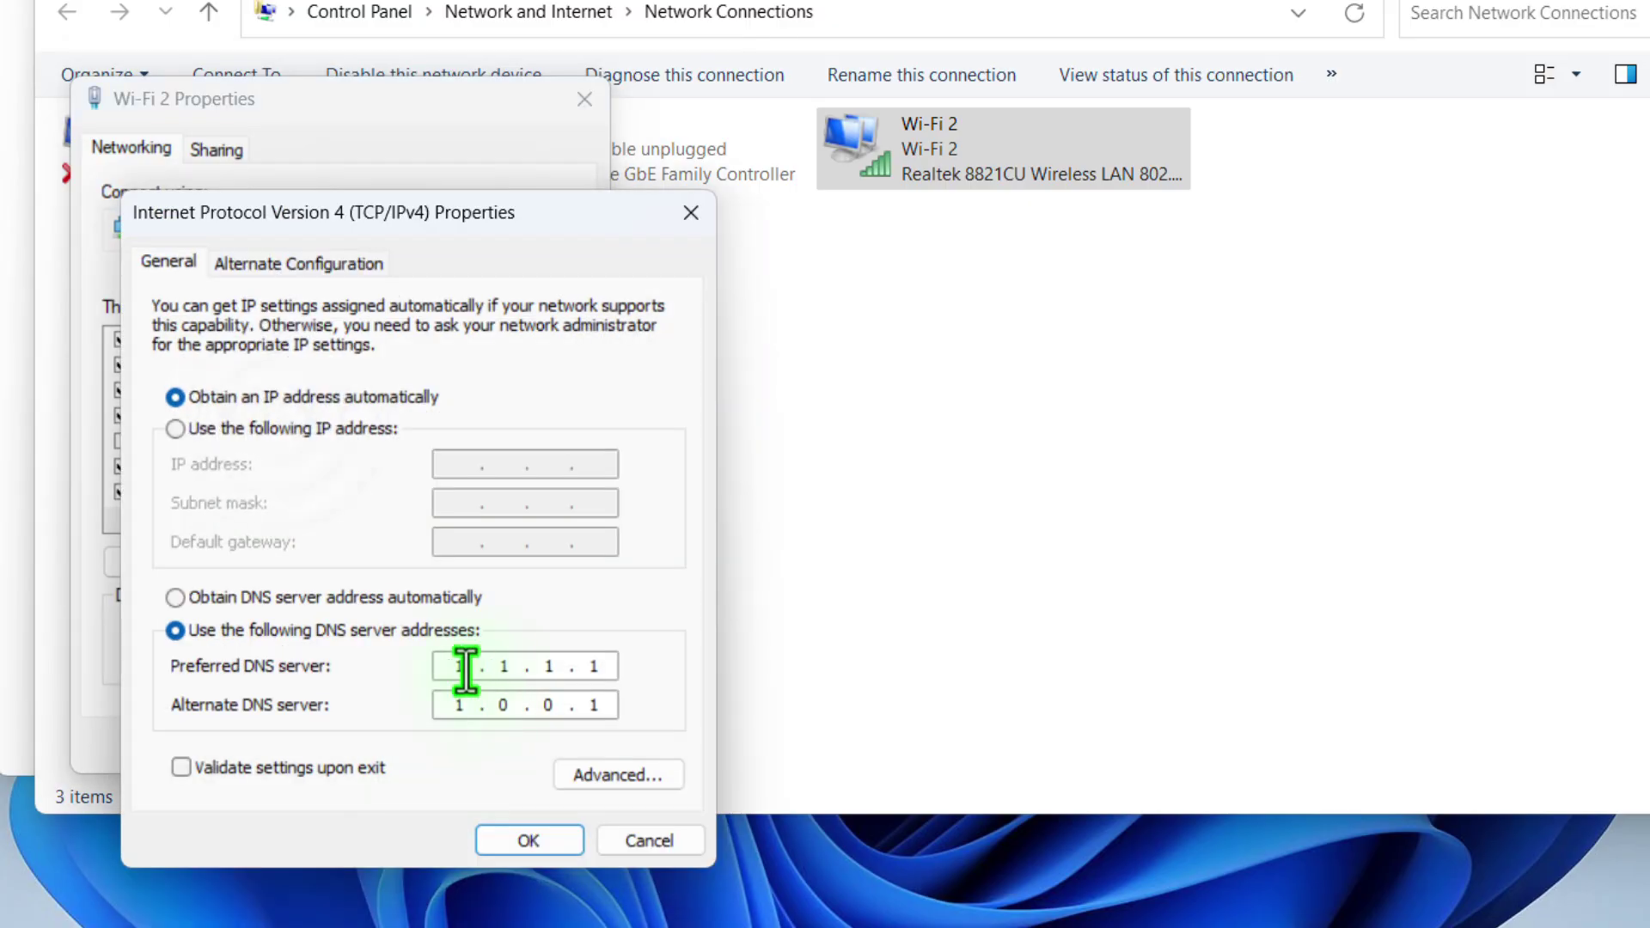
{"action": "left_click", "coordinate": [471, 669]}
{"action": "type", "text": "8.8.8.8"}
{"action": "double_click", "coordinate": [472, 703]}
{"action": "type", "text": "8.8.8"}
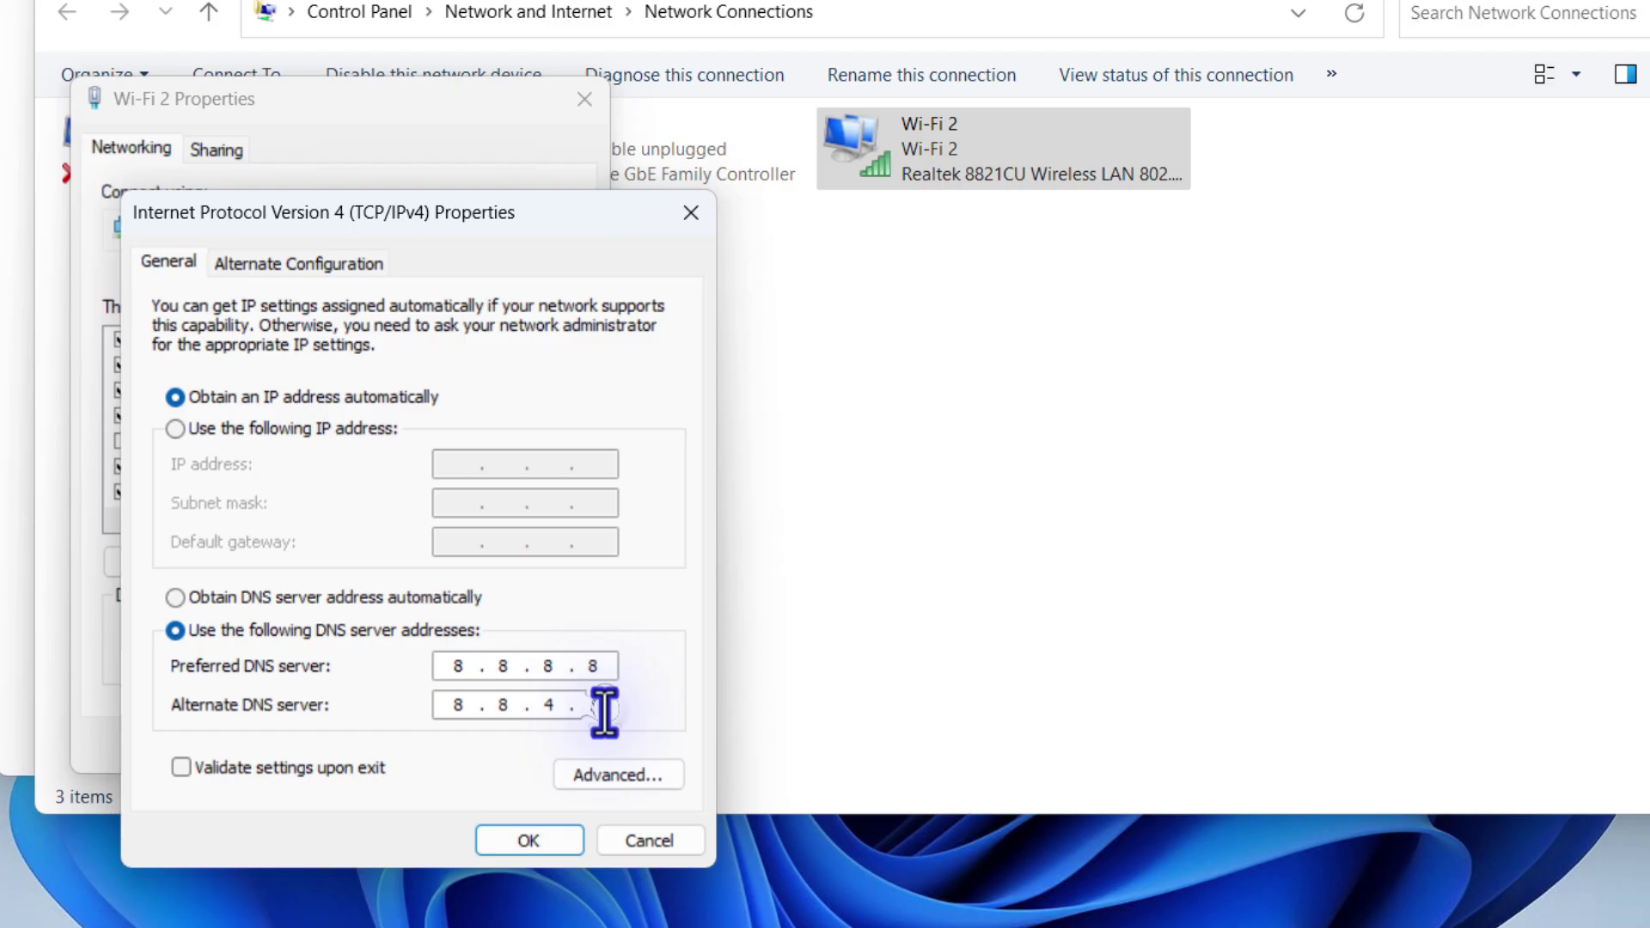
{"action": "type", "text": "4"}
{"action": "left_click", "coordinate": [534, 837]}
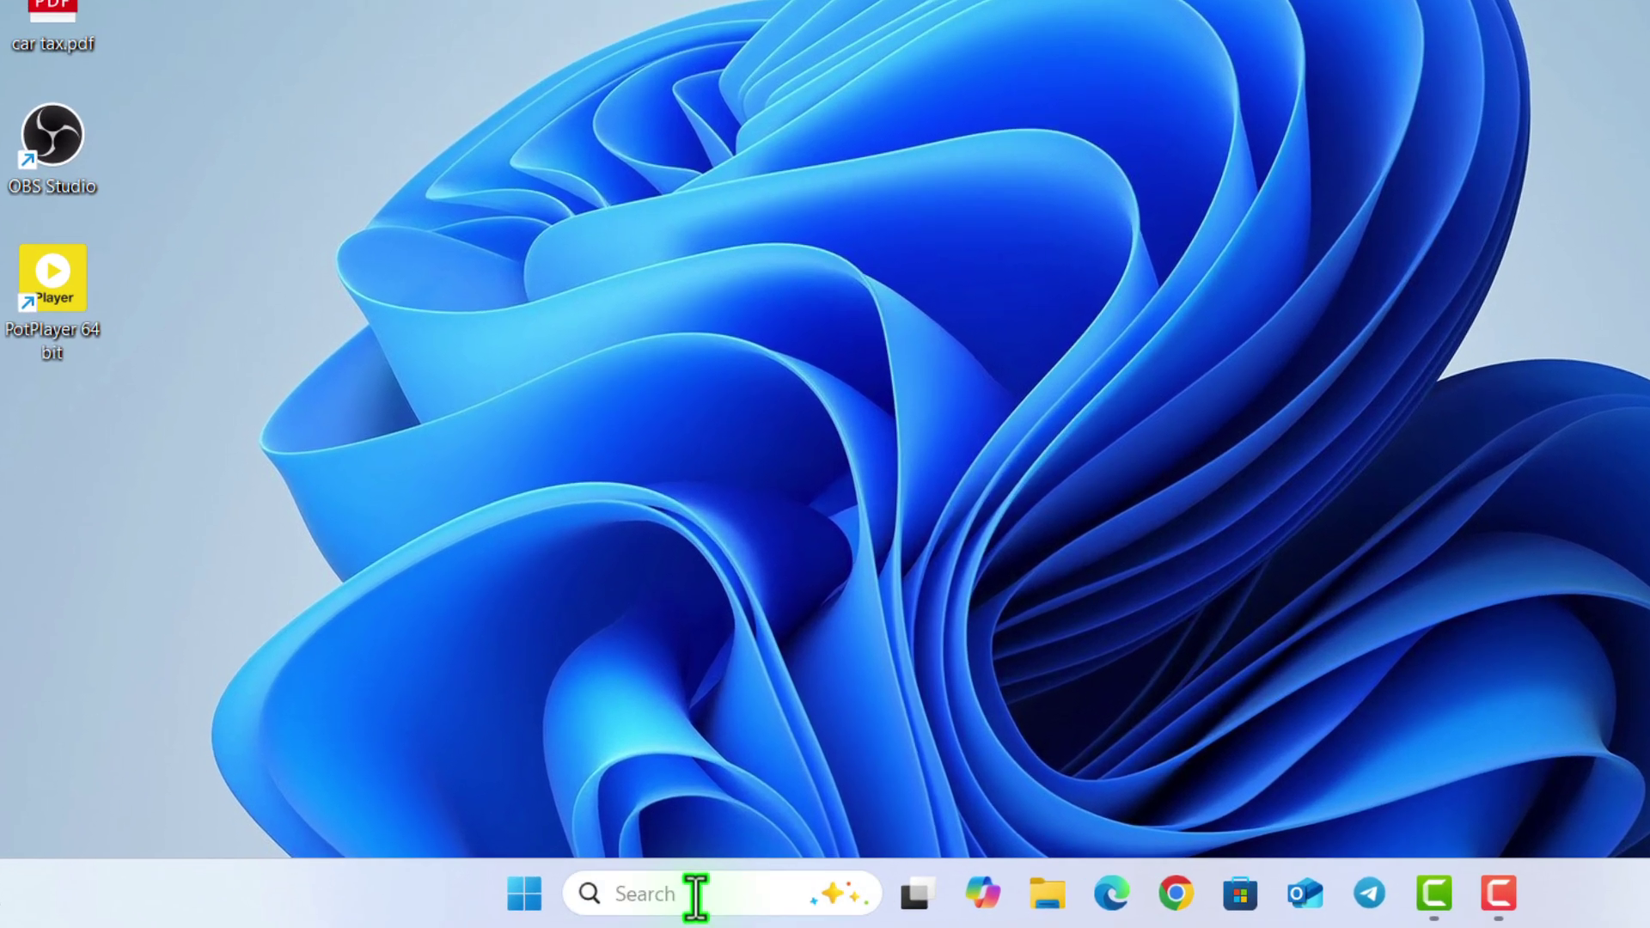
Clear SSL state on Internet Options' Content tab, then close Internet Properties
{"action": "left_click", "coordinate": [589, 902]}
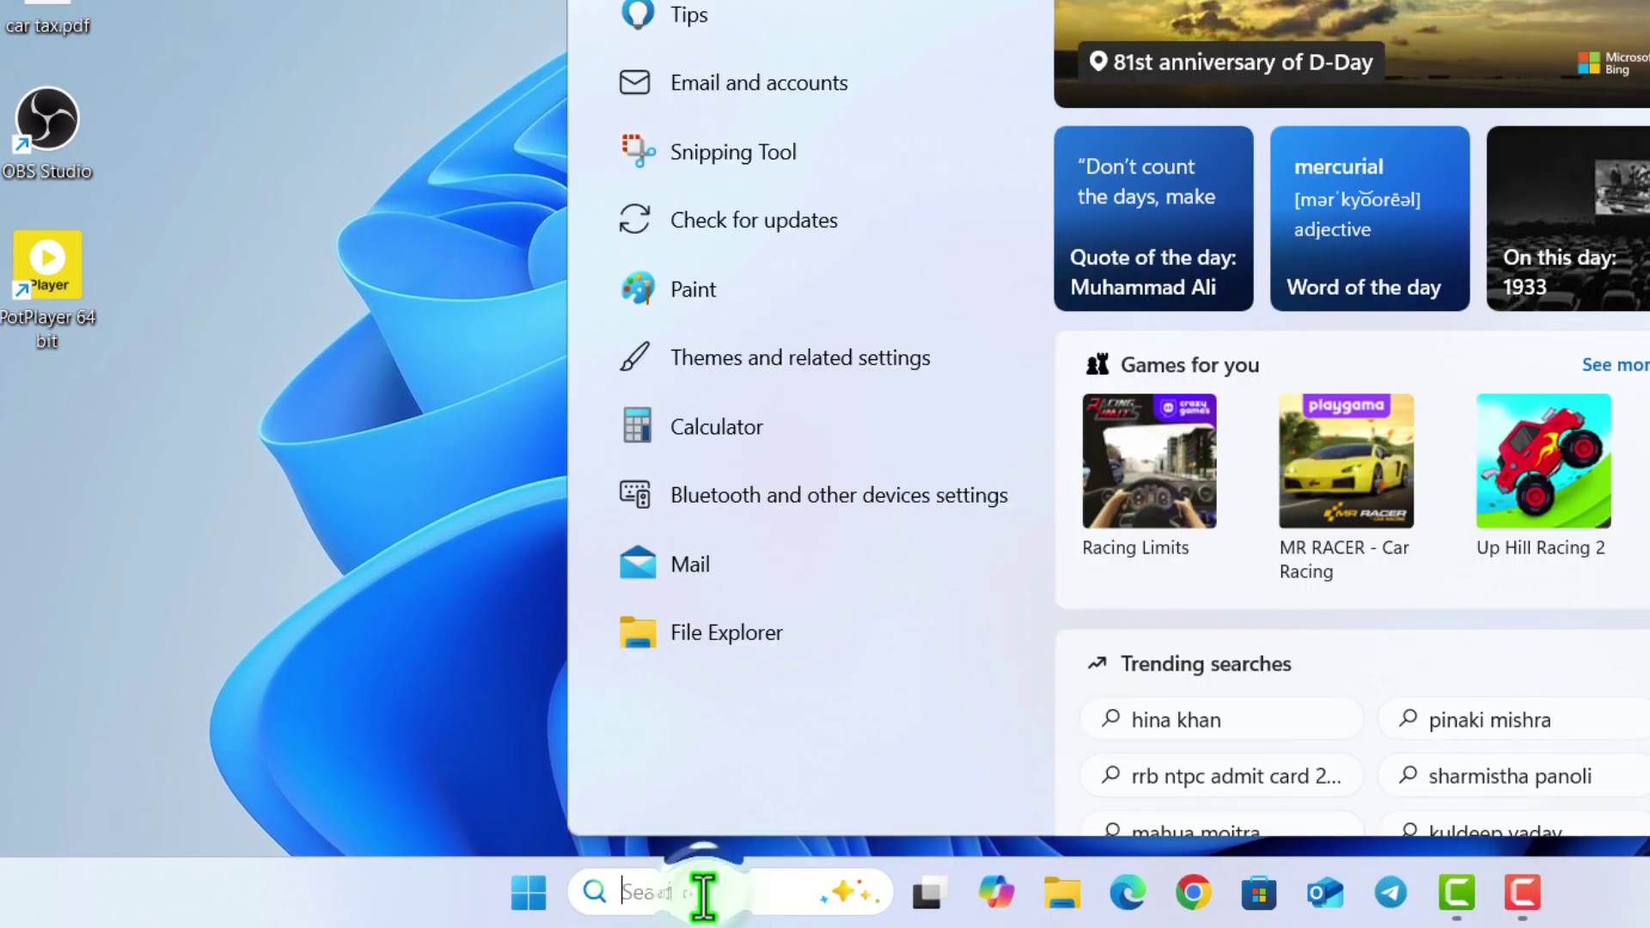
{"action": "type", "text": "internet optio"}
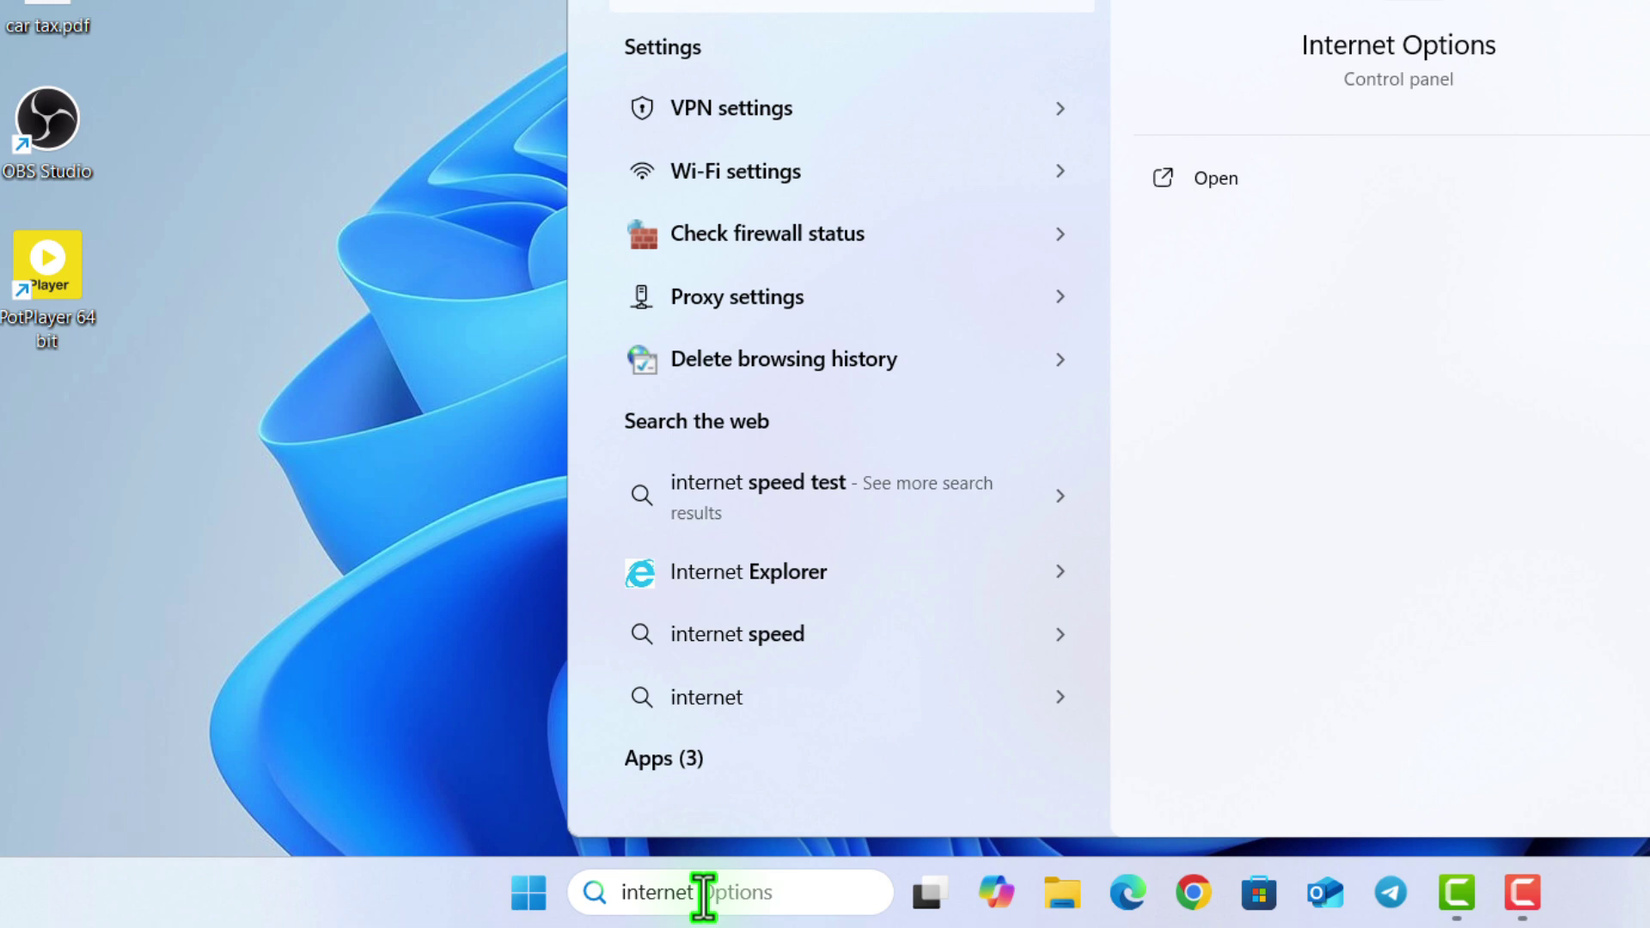
{"action": "type", "text": "ns"}
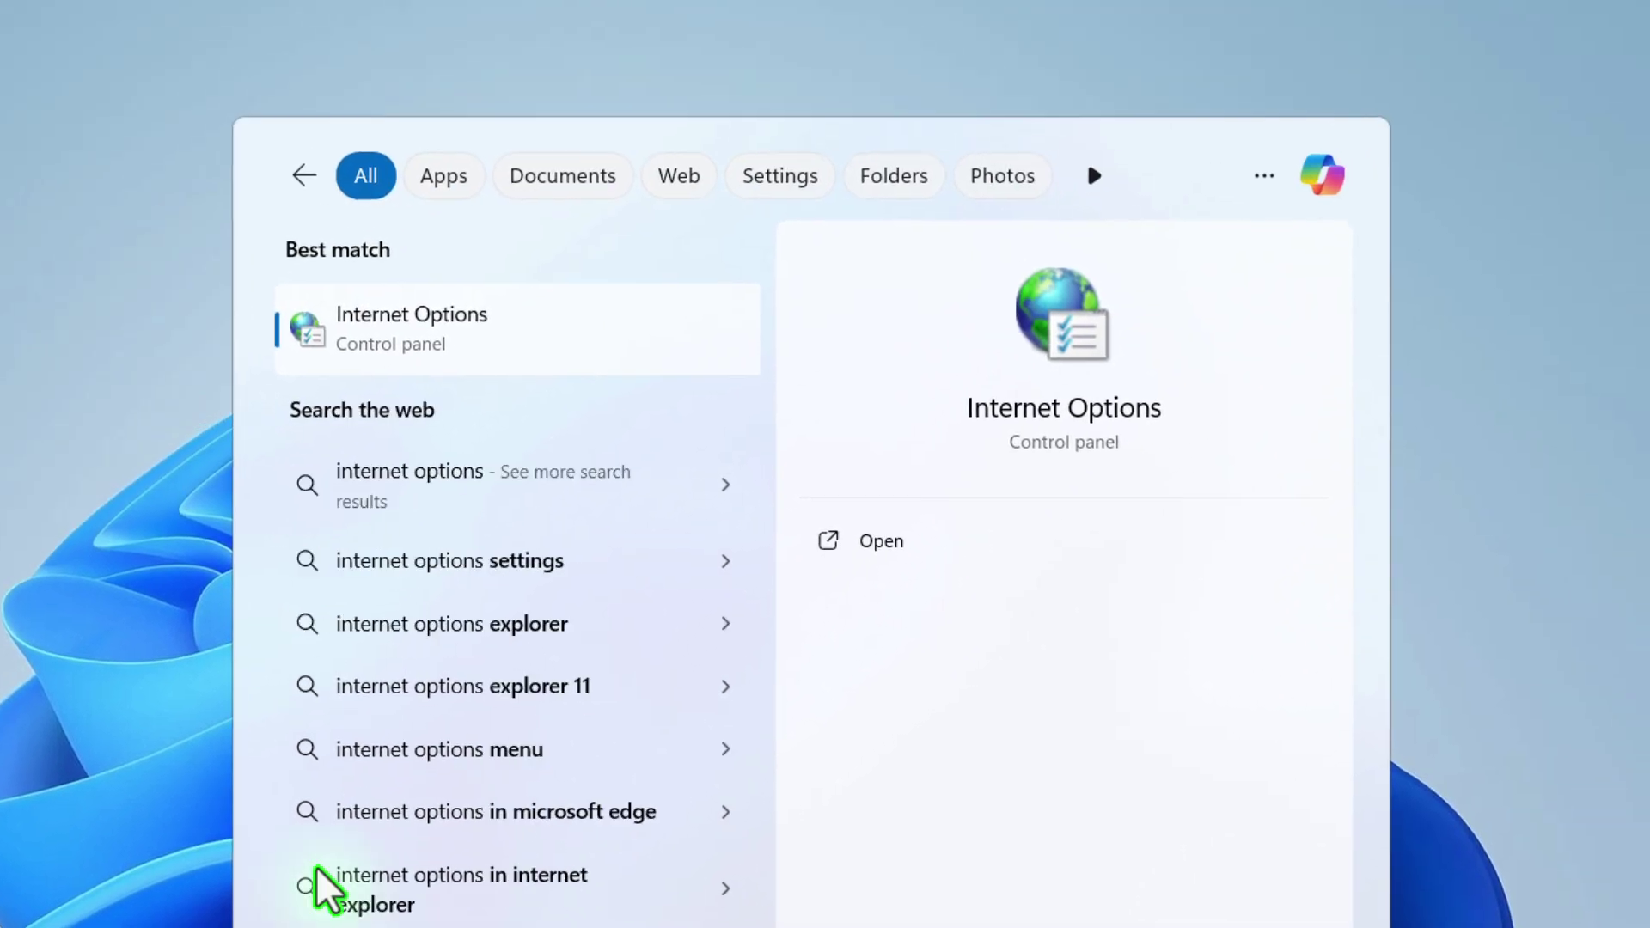
{"action": "left_click", "coordinate": [709, 17]}
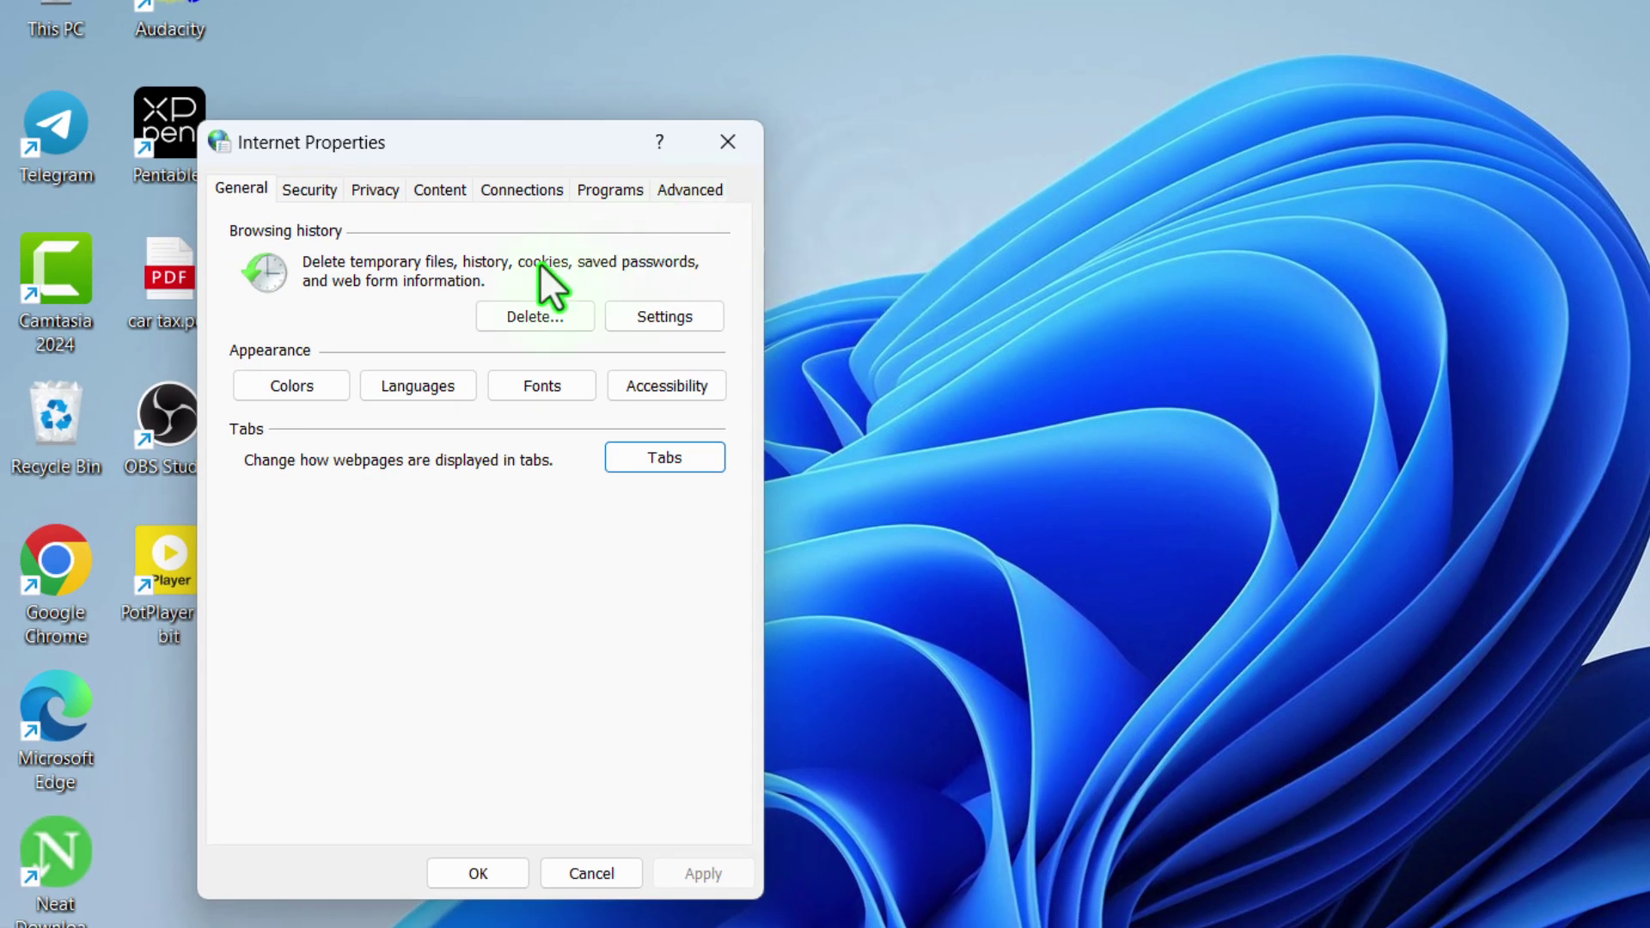
{"action": "left_click", "coordinate": [432, 191]}
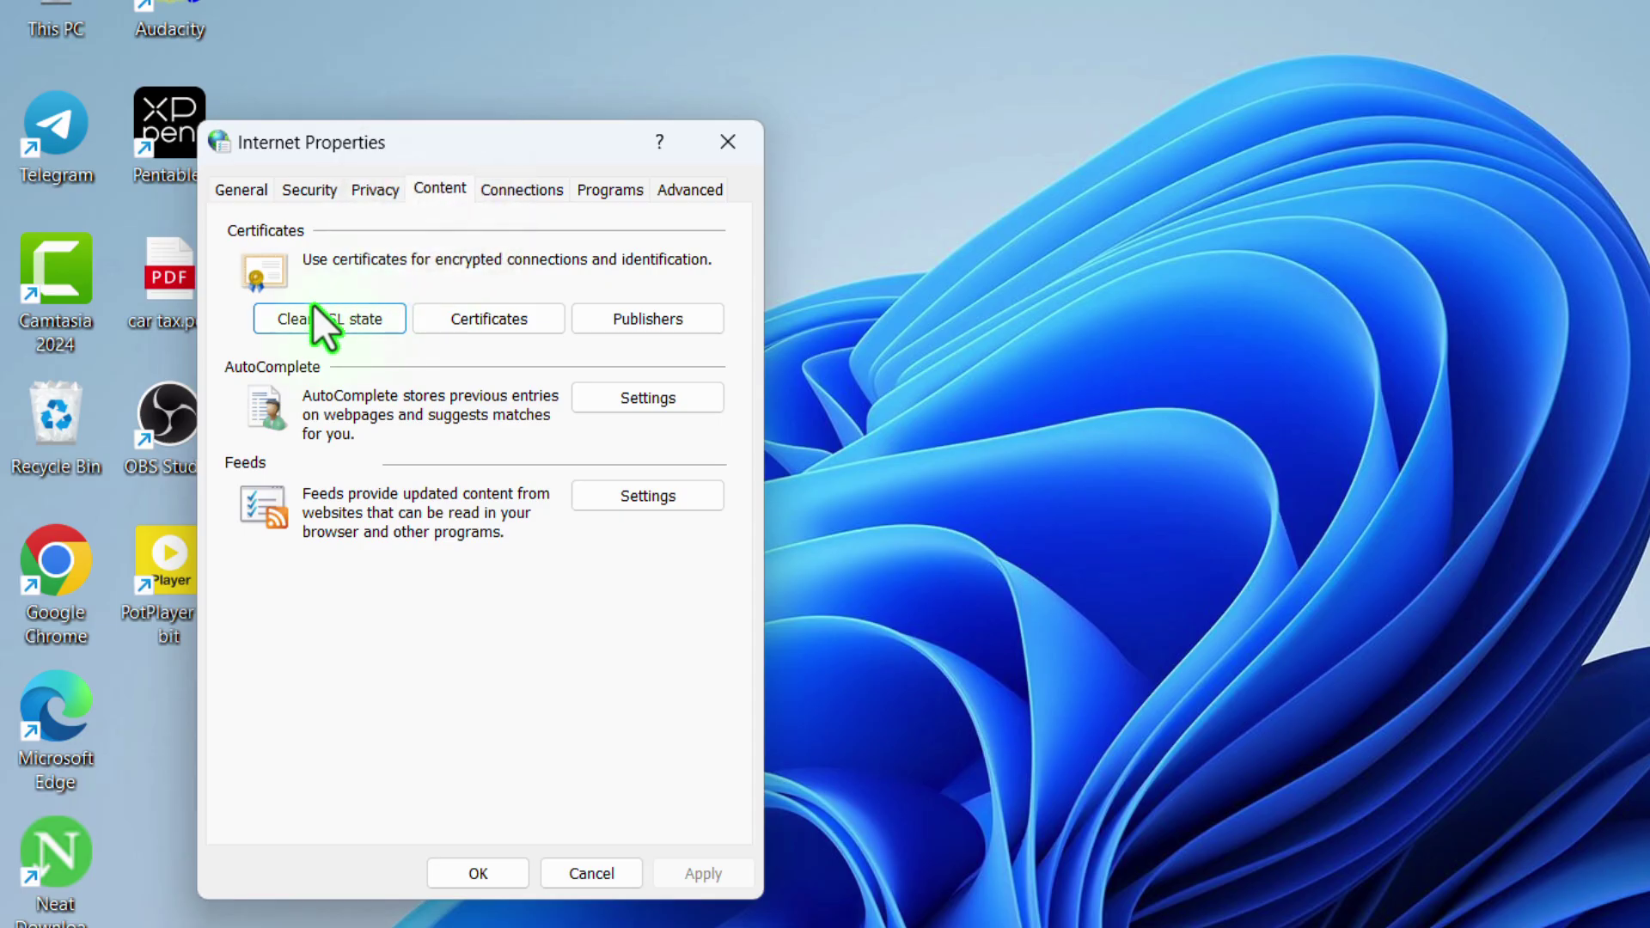
{"action": "left_click", "coordinate": [342, 319]}
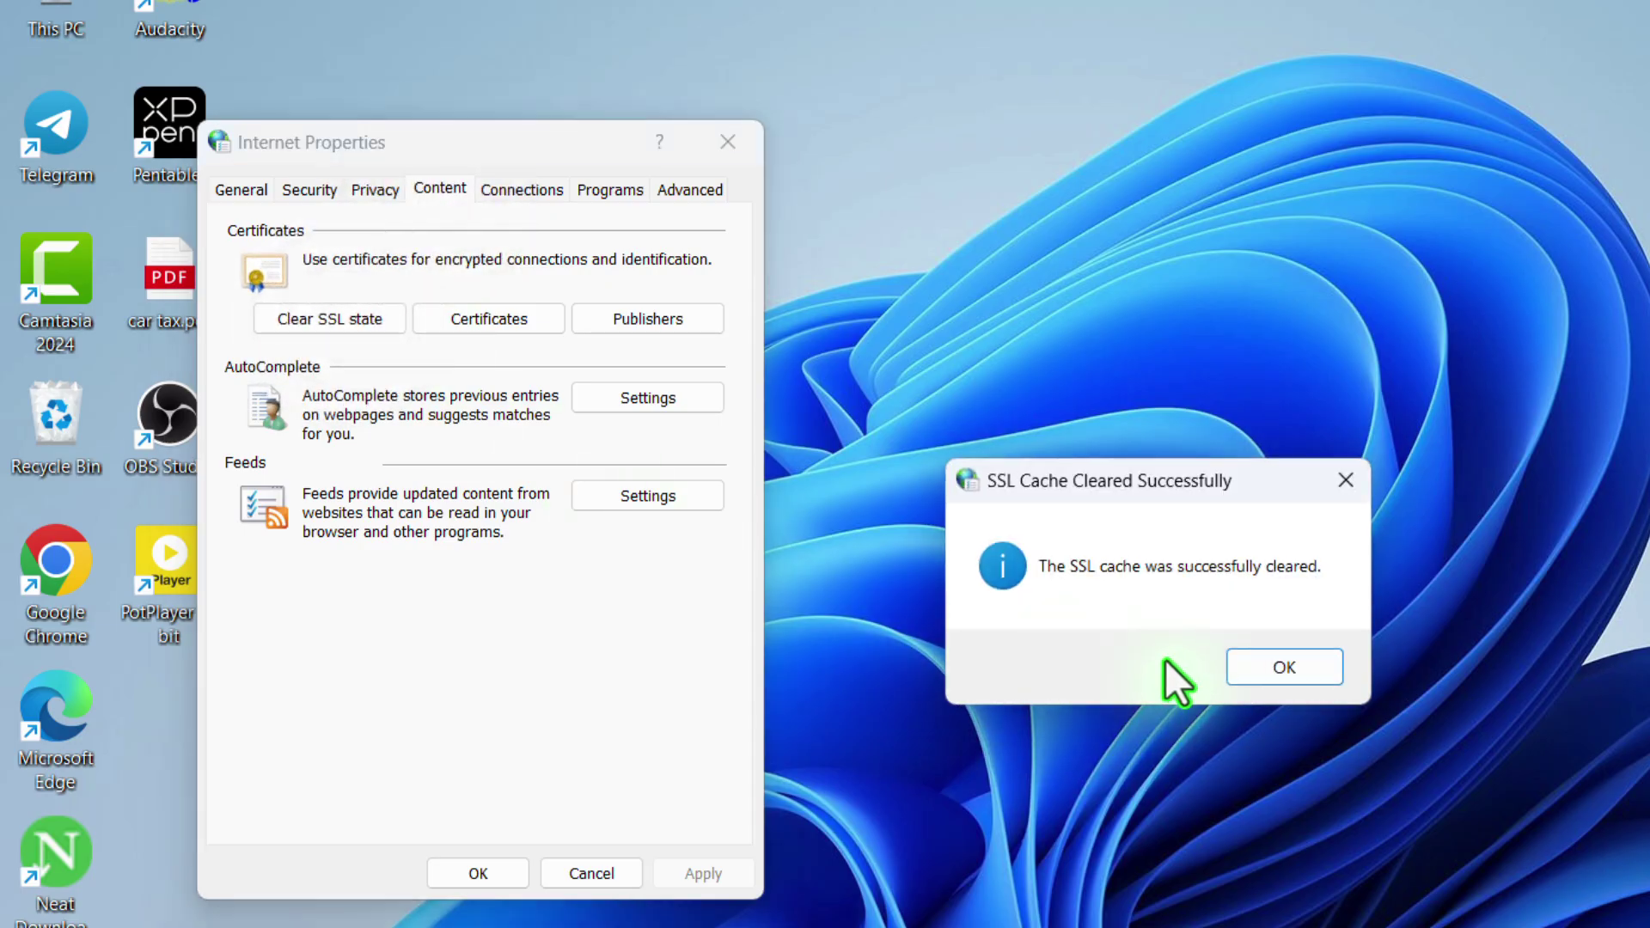
{"action": "left_click", "coordinate": [1259, 672]}
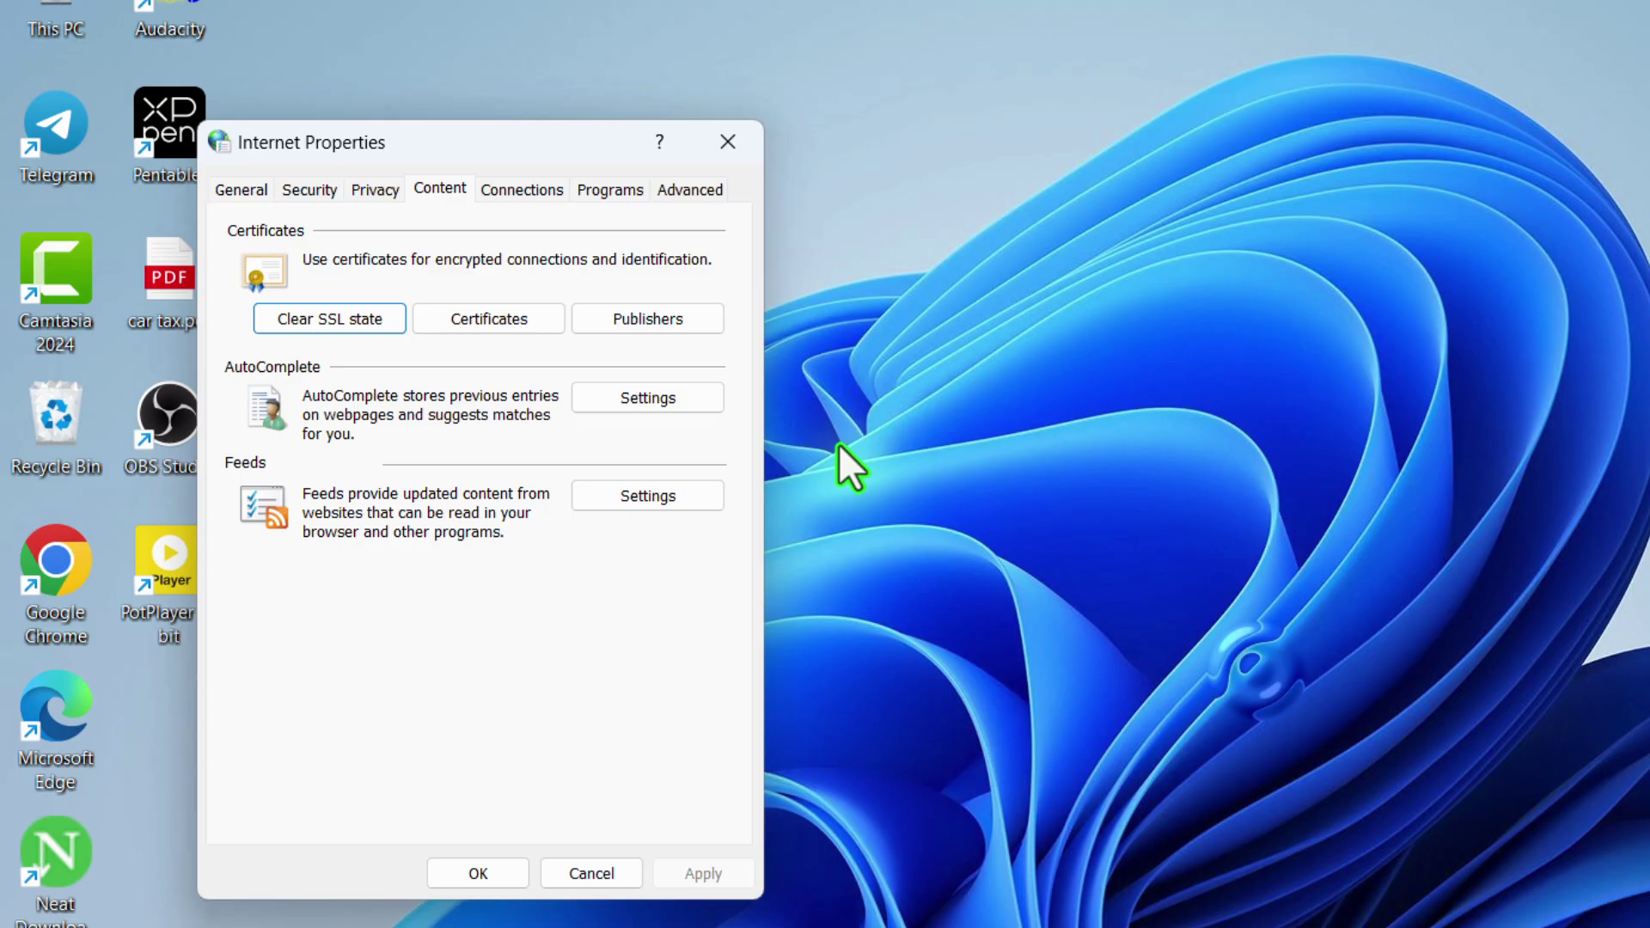
{"action": "left_click", "coordinate": [722, 142]}
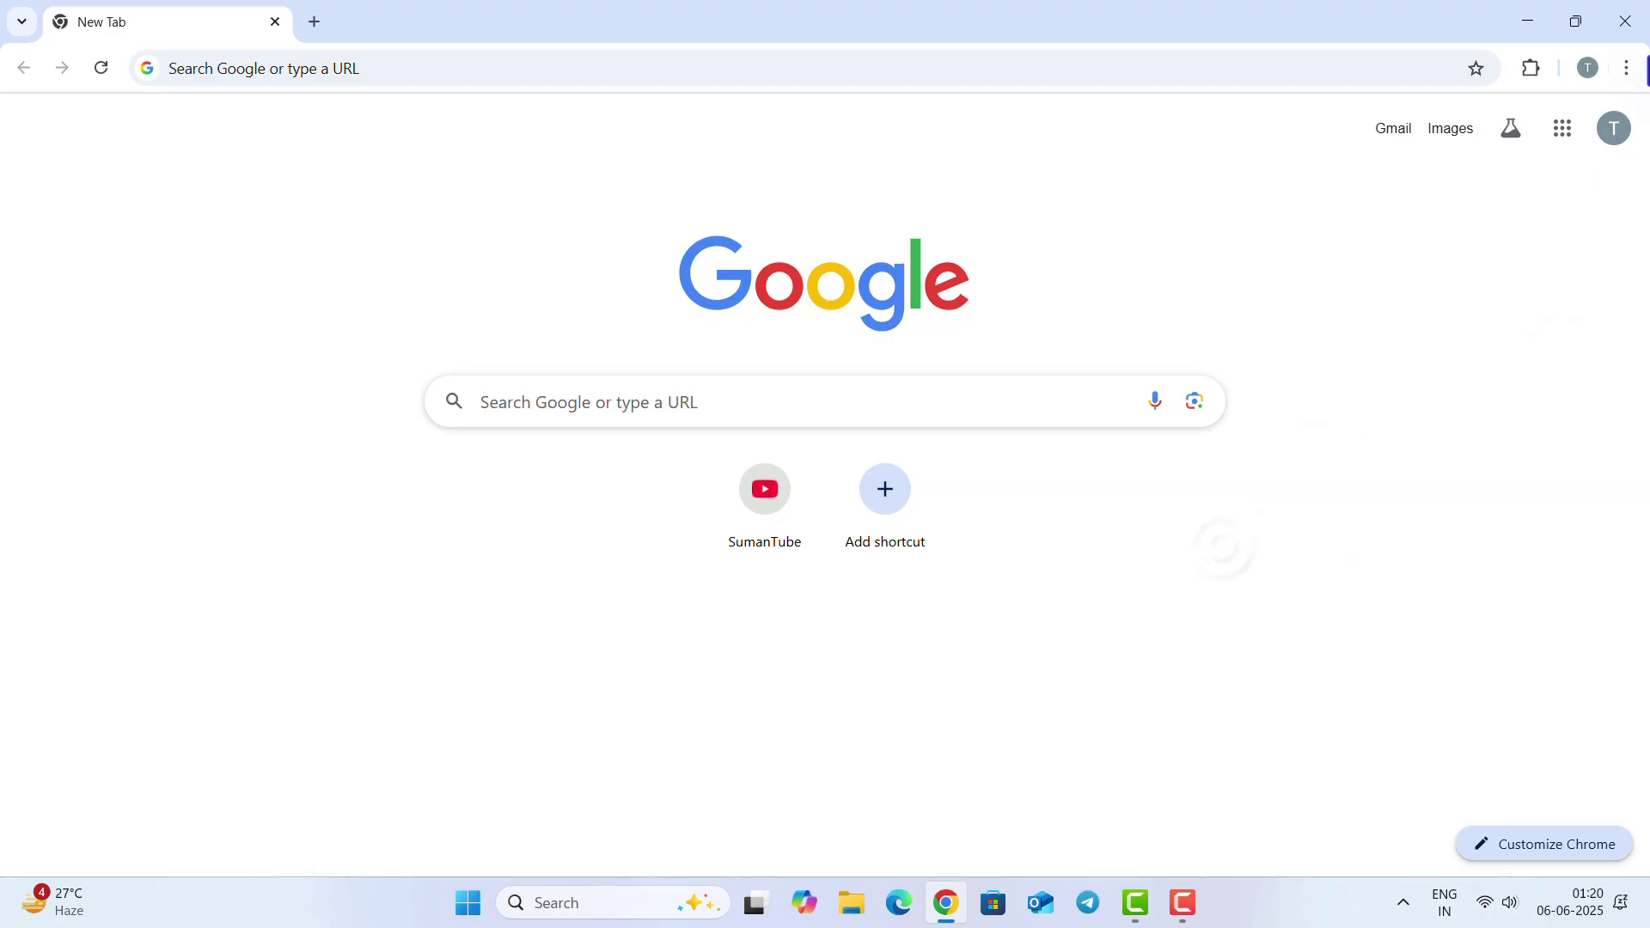
Delete Advanced browsing data for All time with Site settings checked, then close the Chrome window
{"action": "left_click", "coordinate": [1615, 101]}
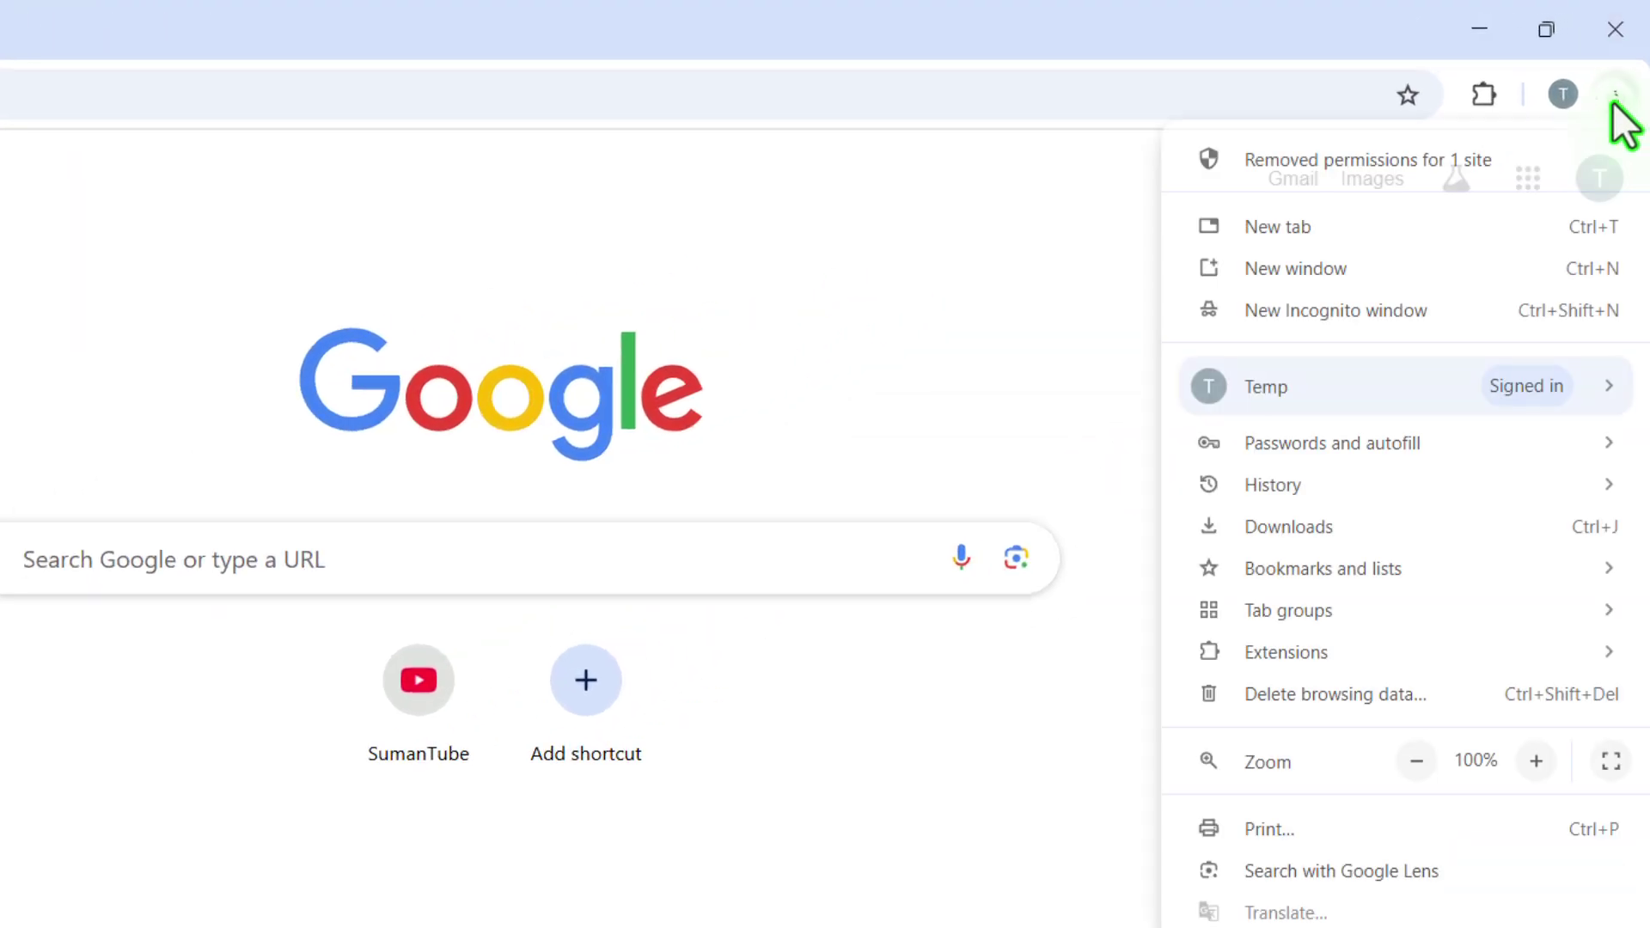
{"action": "left_click", "coordinate": [1346, 696]}
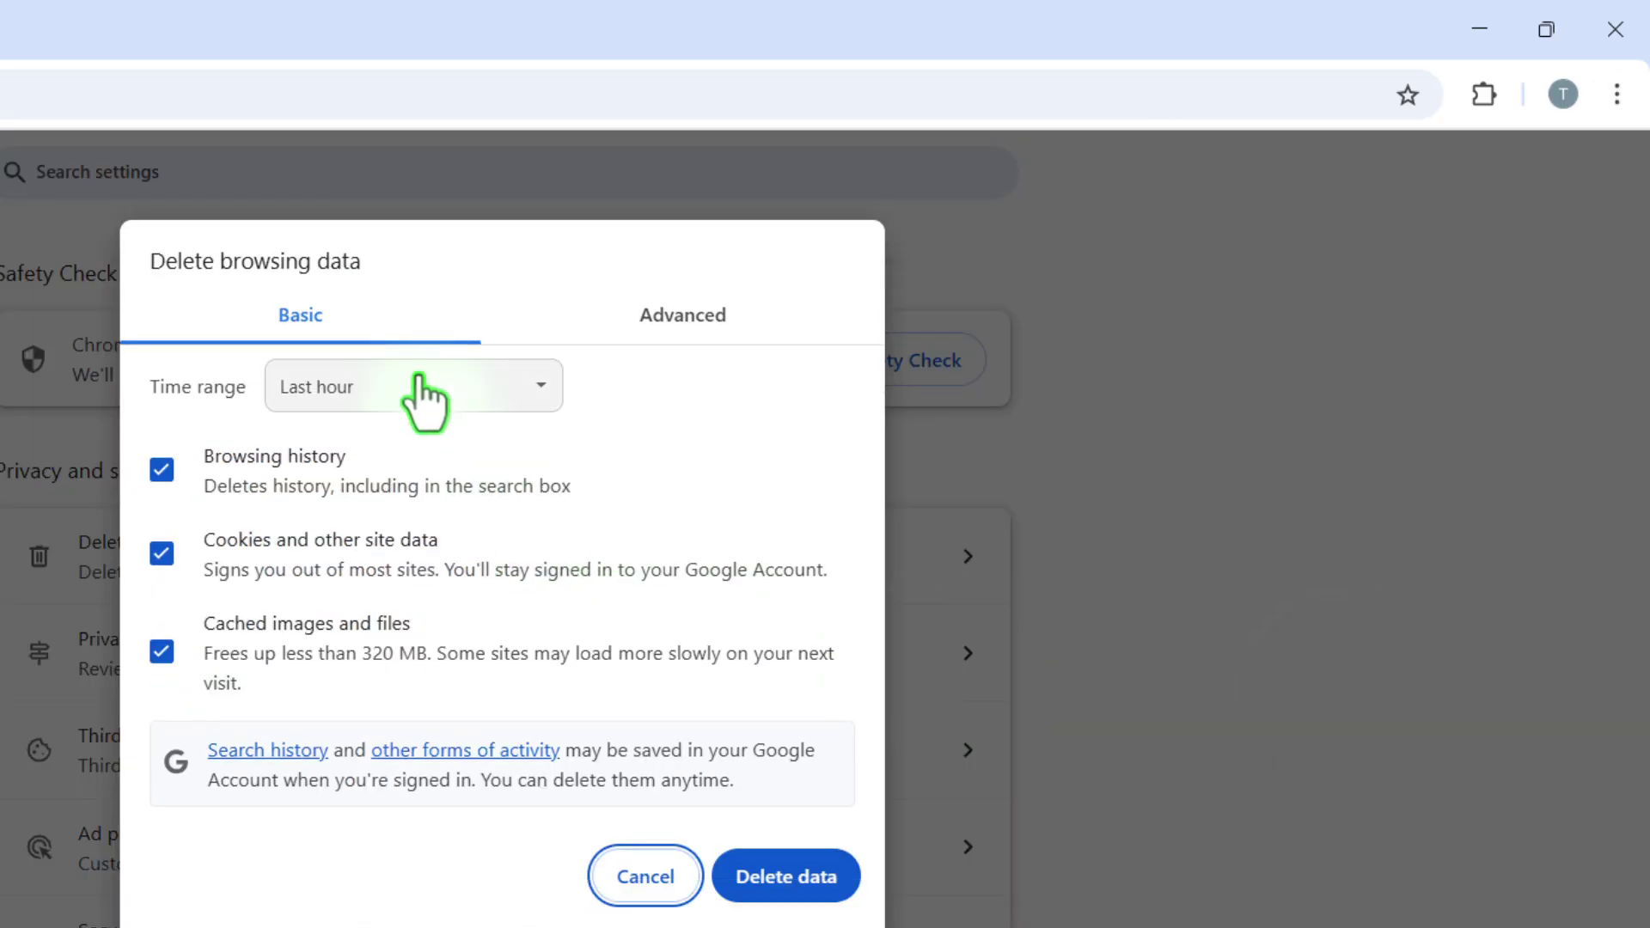
{"action": "left_click", "coordinate": [602, 325]}
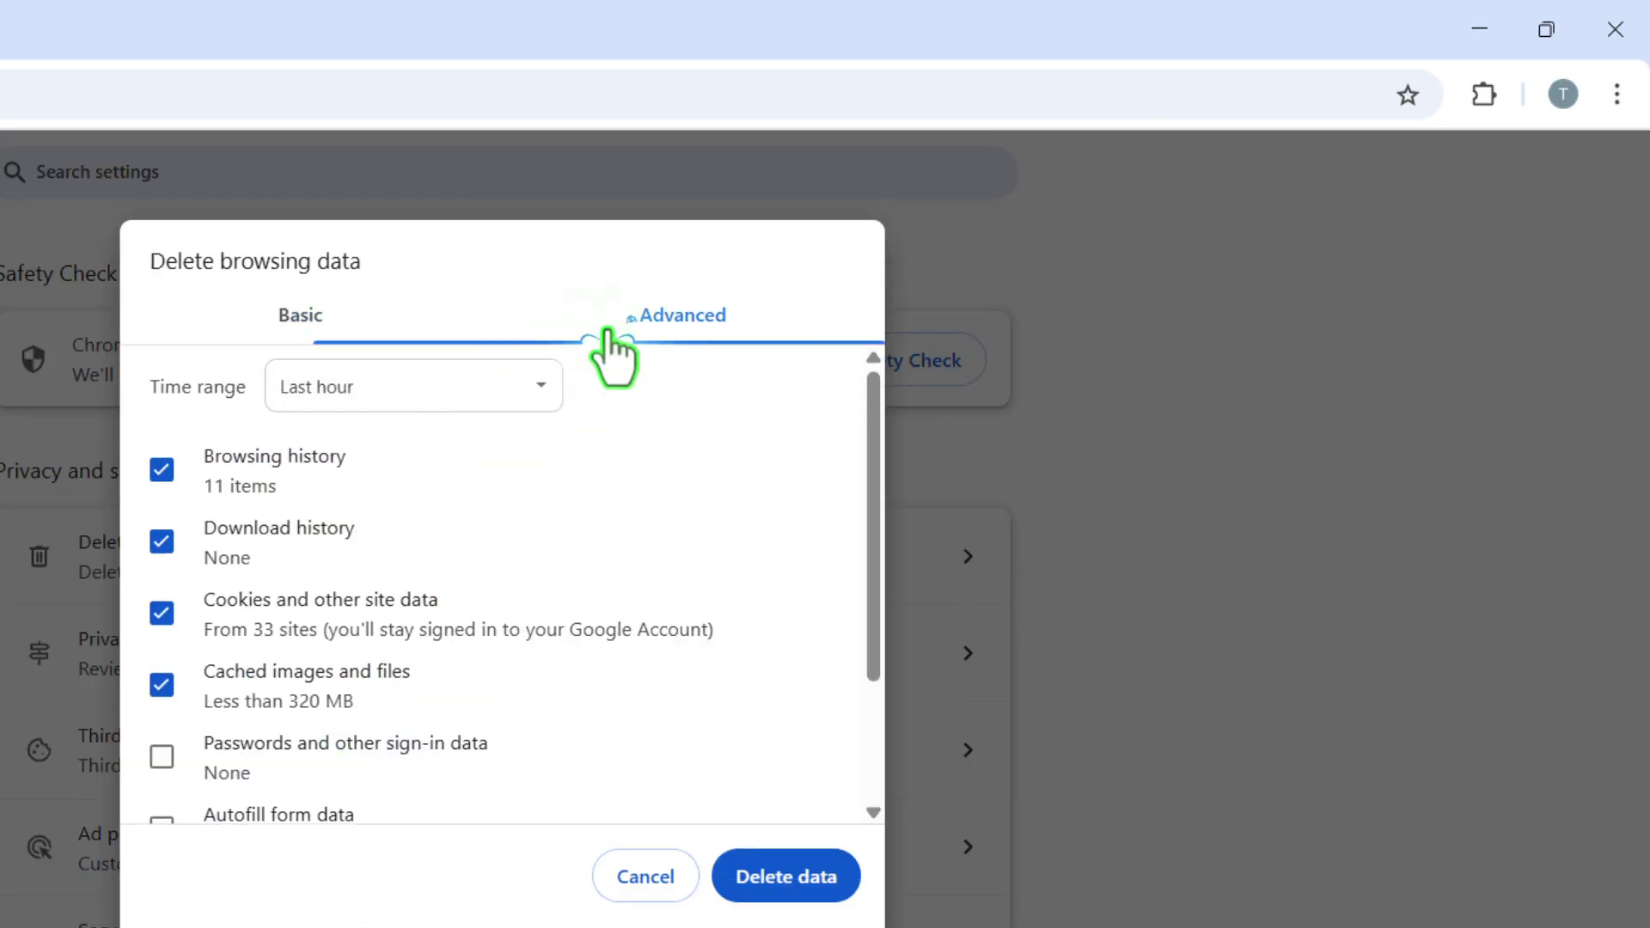
{"action": "left_click", "coordinate": [455, 397]}
{"action": "left_click", "coordinate": [385, 575]}
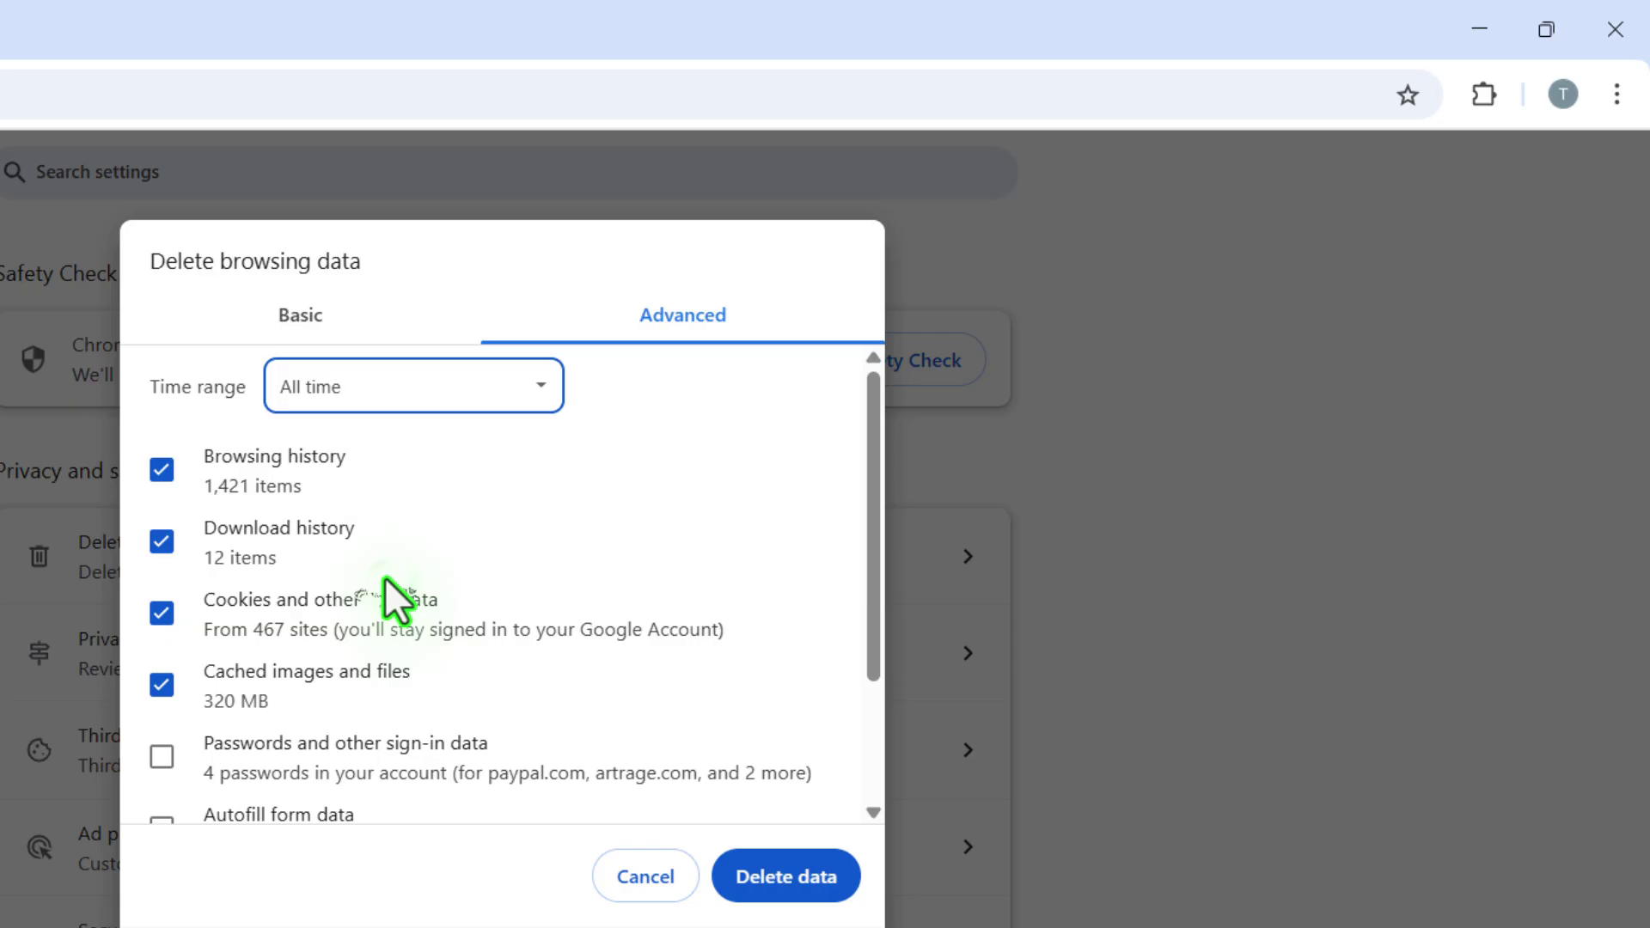
{"action": "scroll", "coordinate": [262, 829], "scroll_direction": "down", "scroll_amount": 3}
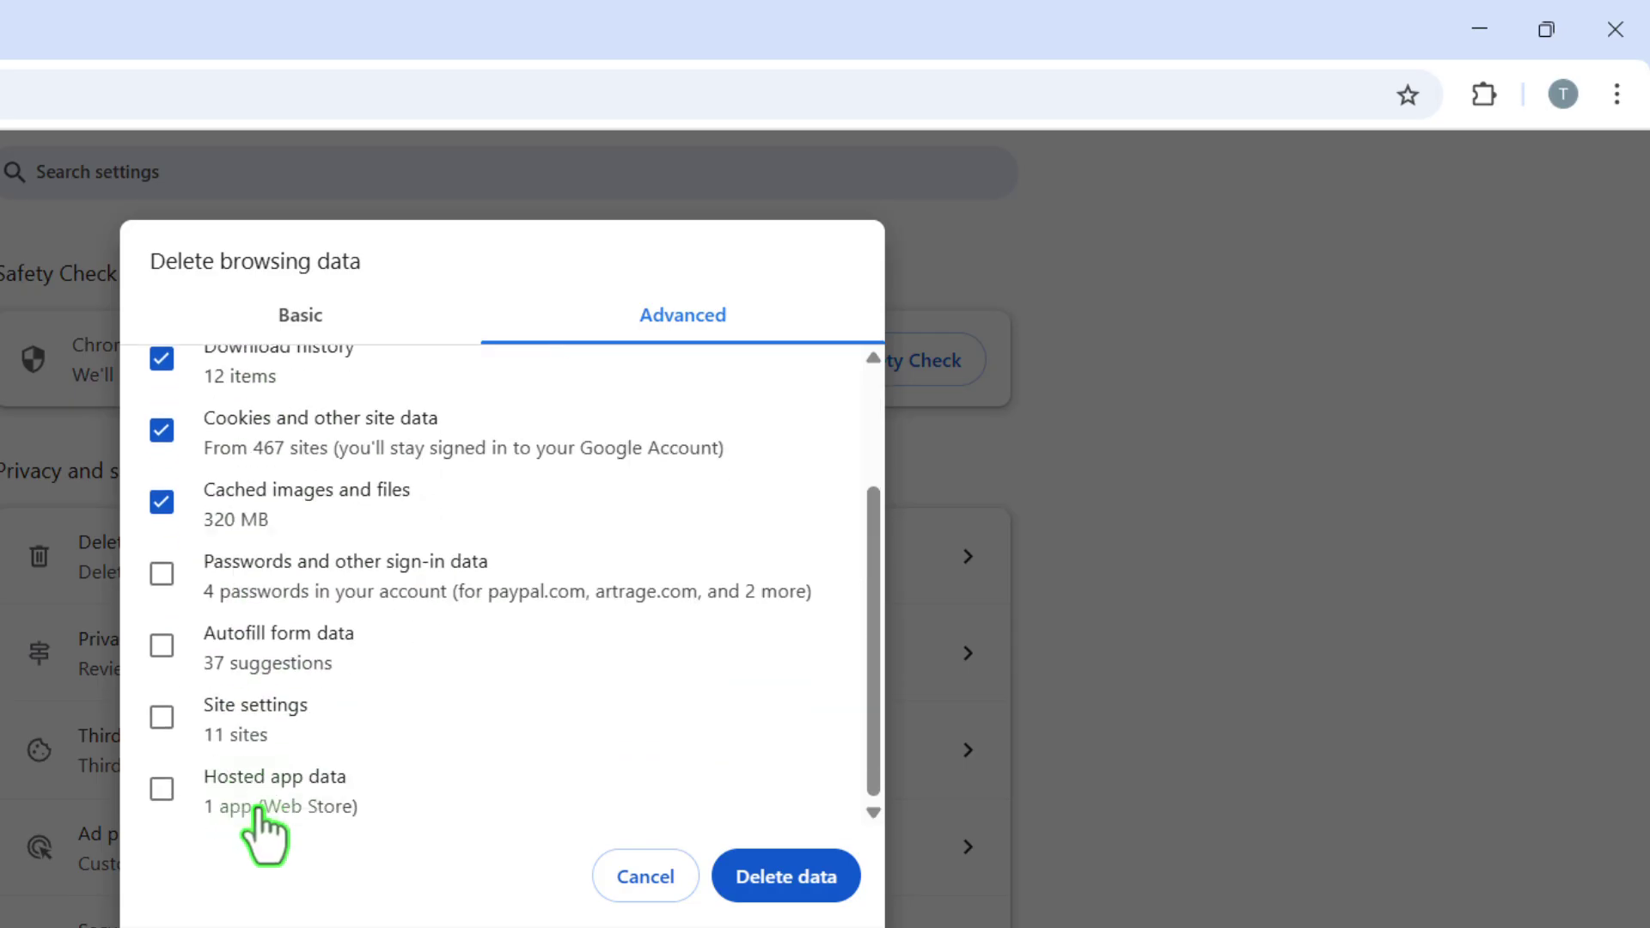
{"action": "left_click", "coordinate": [172, 729]}
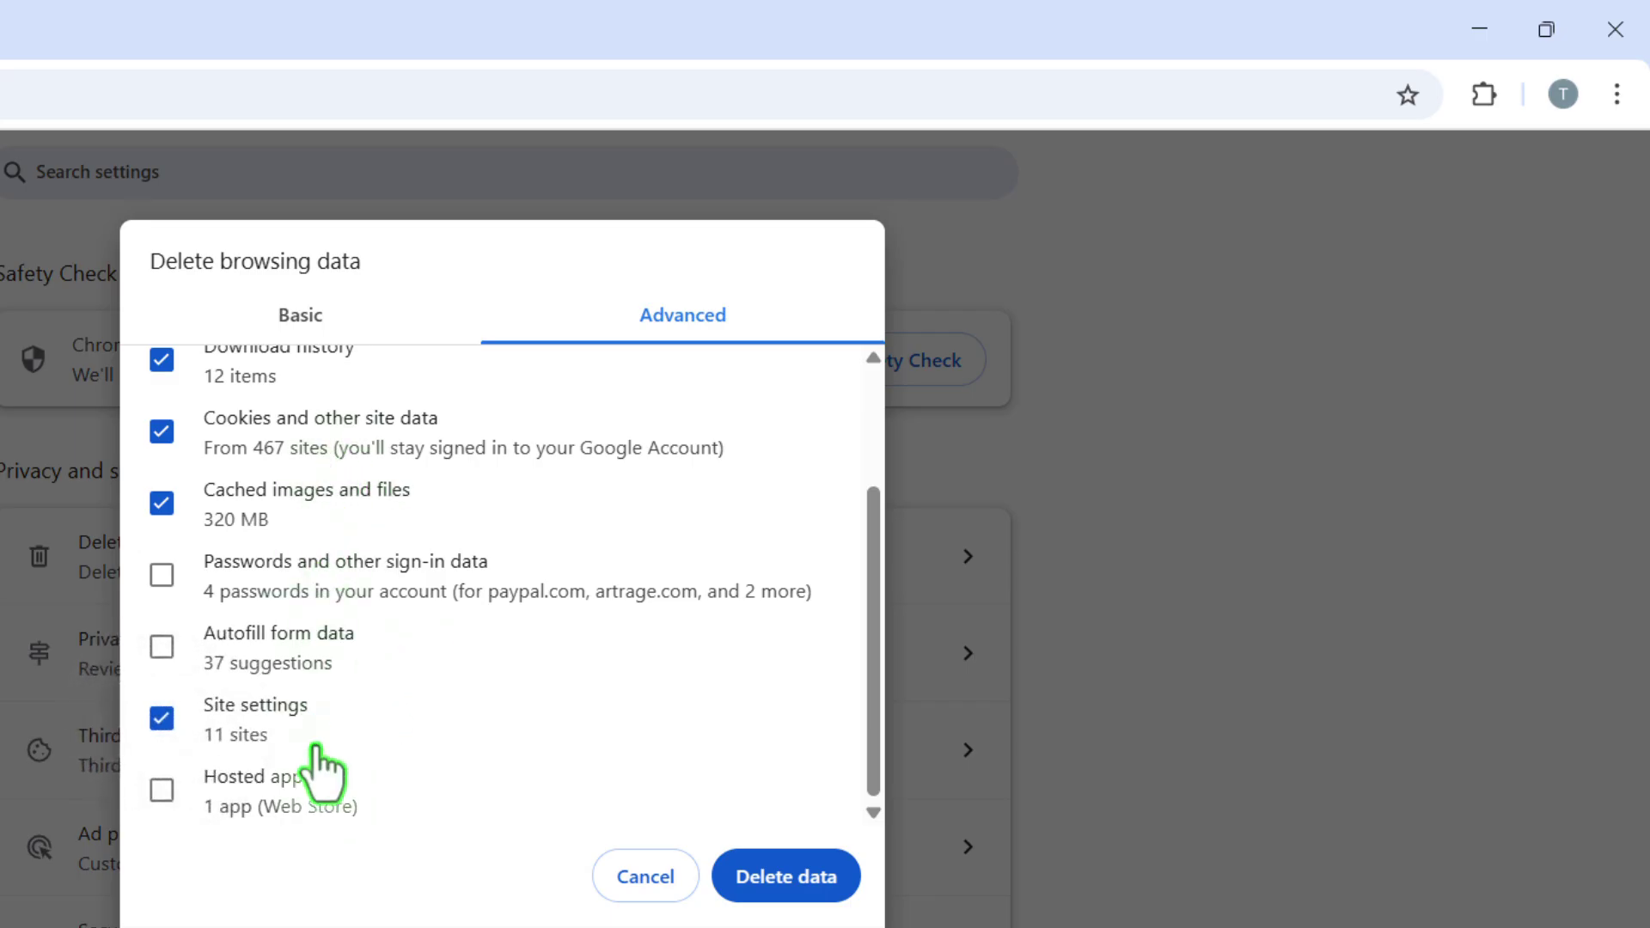
{"action": "left_click", "coordinate": [814, 873]}
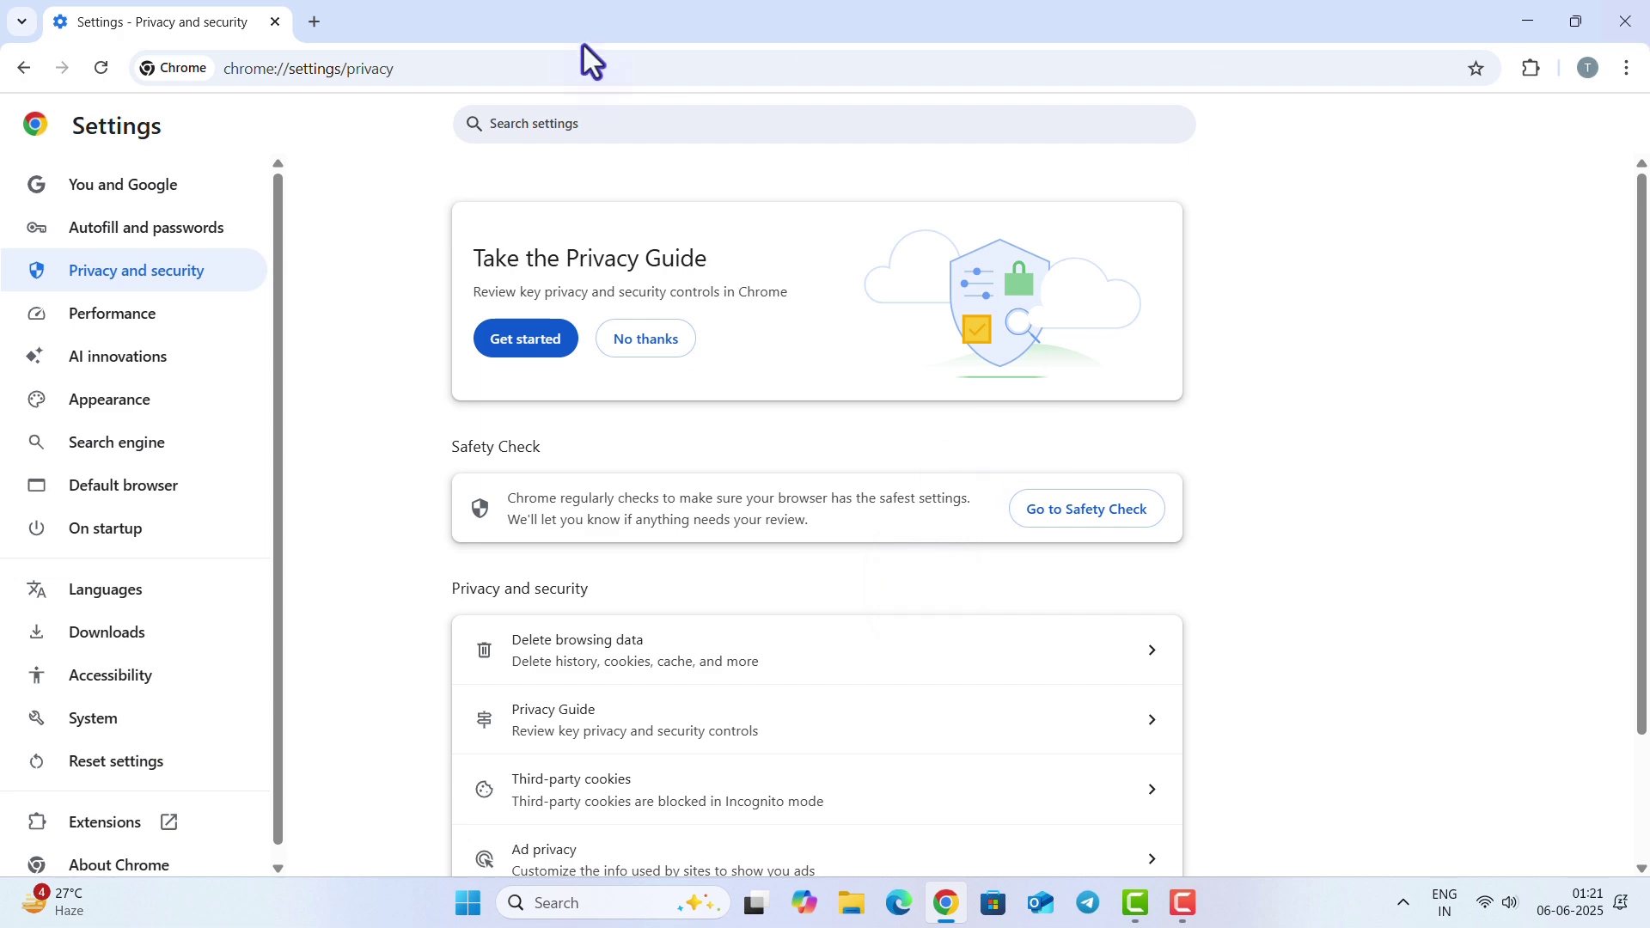
{"action": "left_click", "coordinate": [315, 22]}
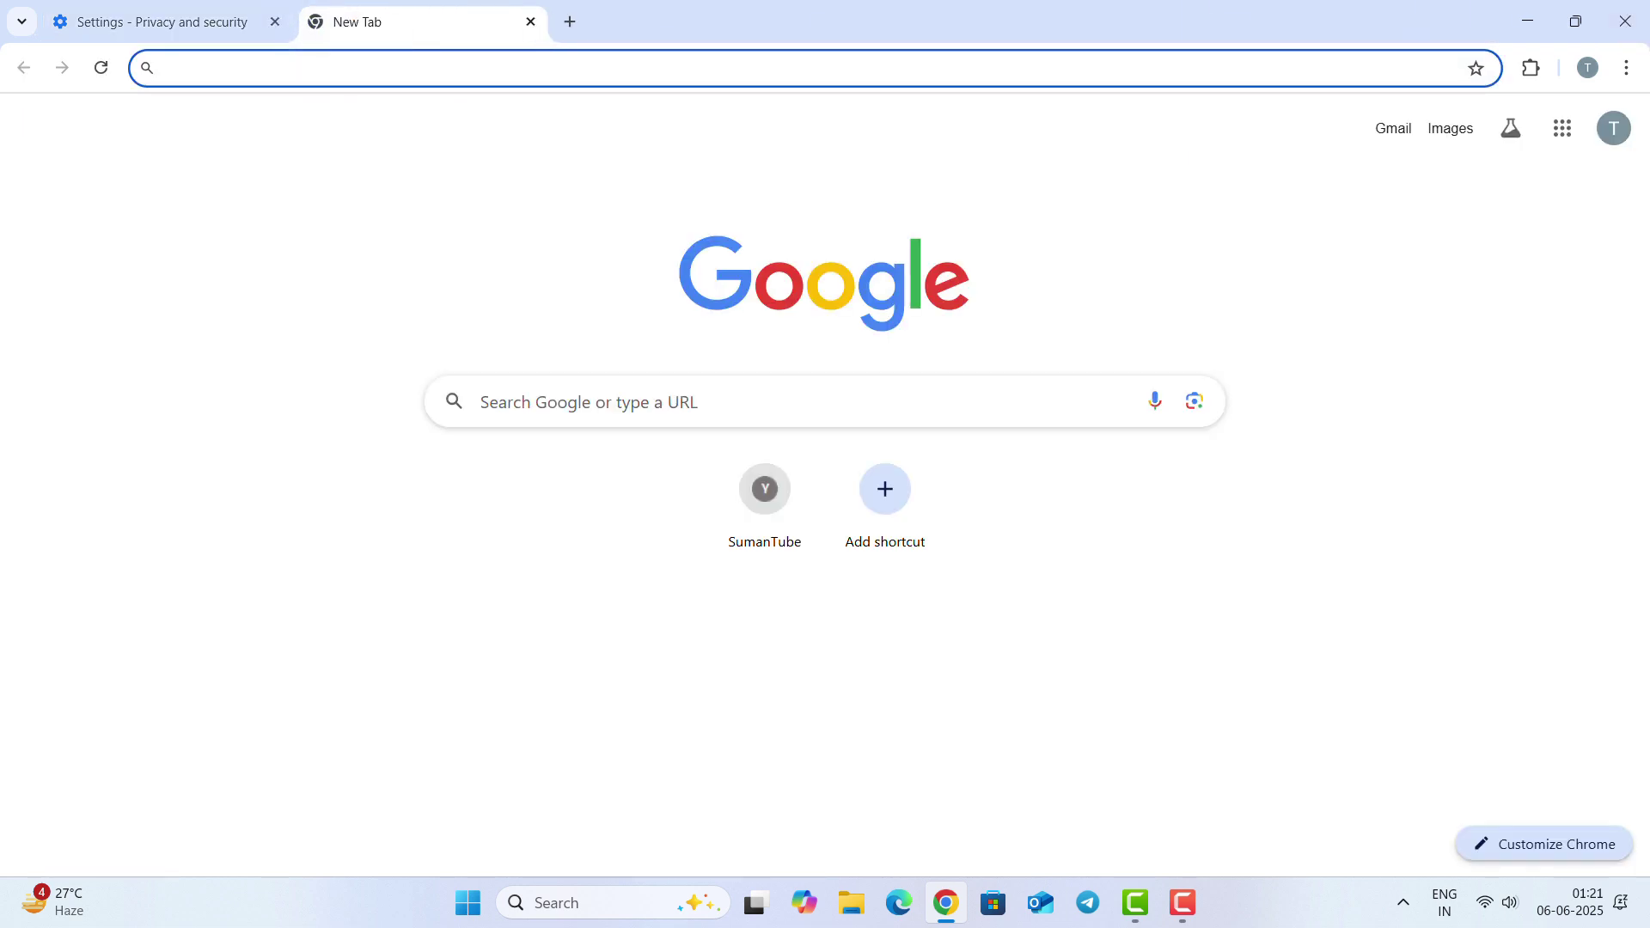
{"action": "left_click", "coordinate": [1624, 21]}
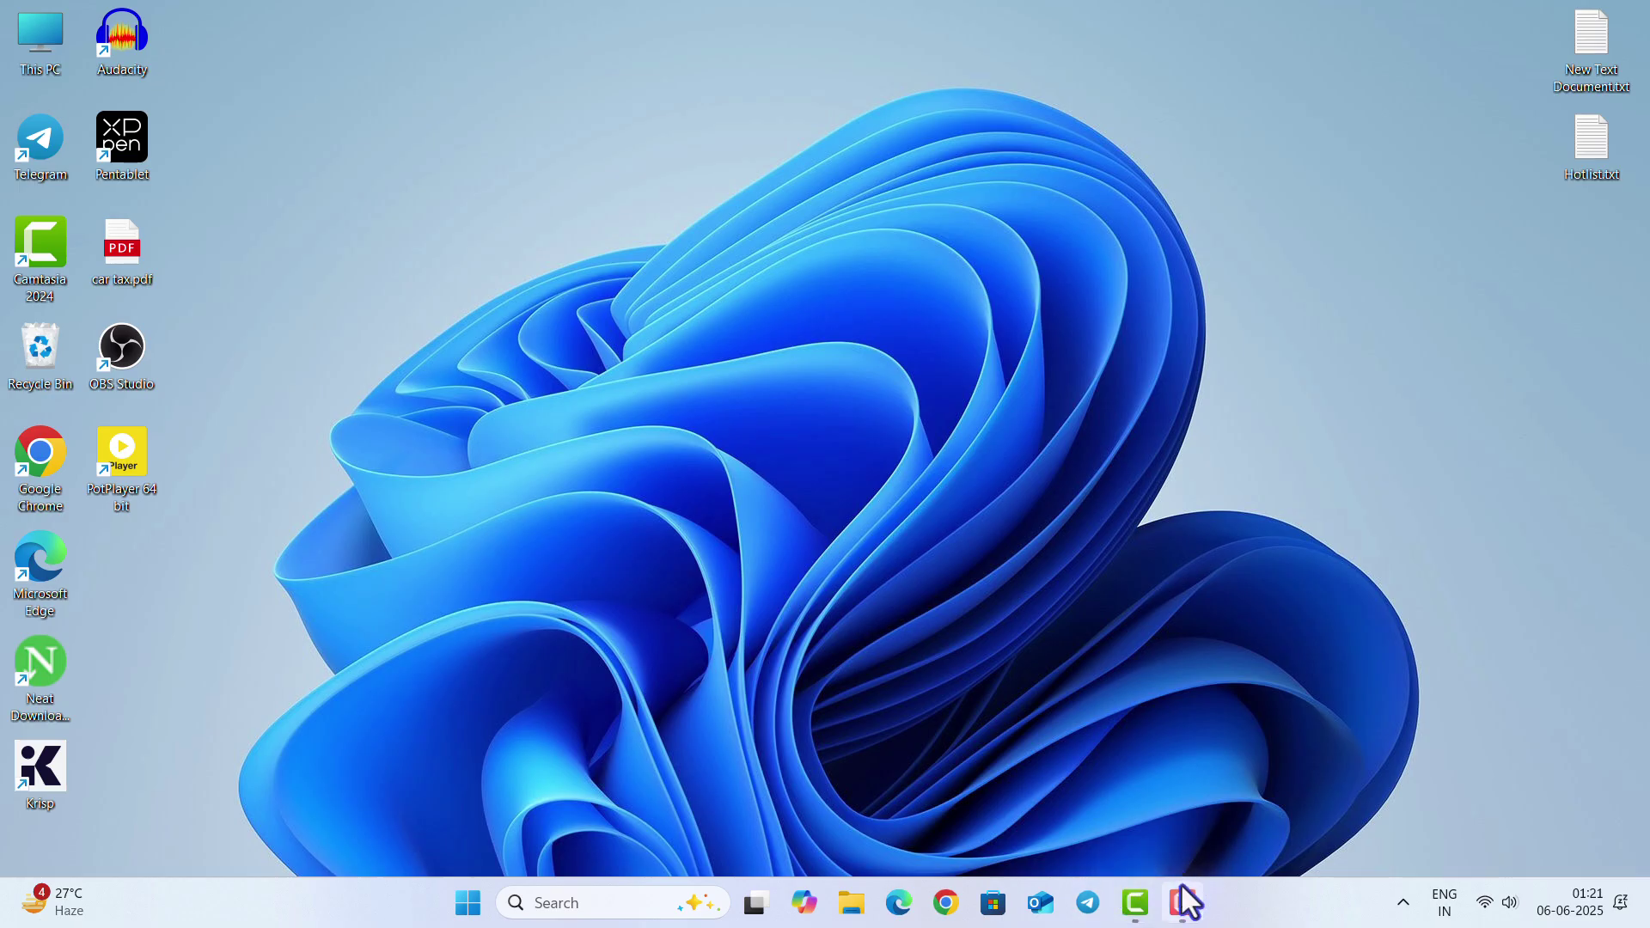